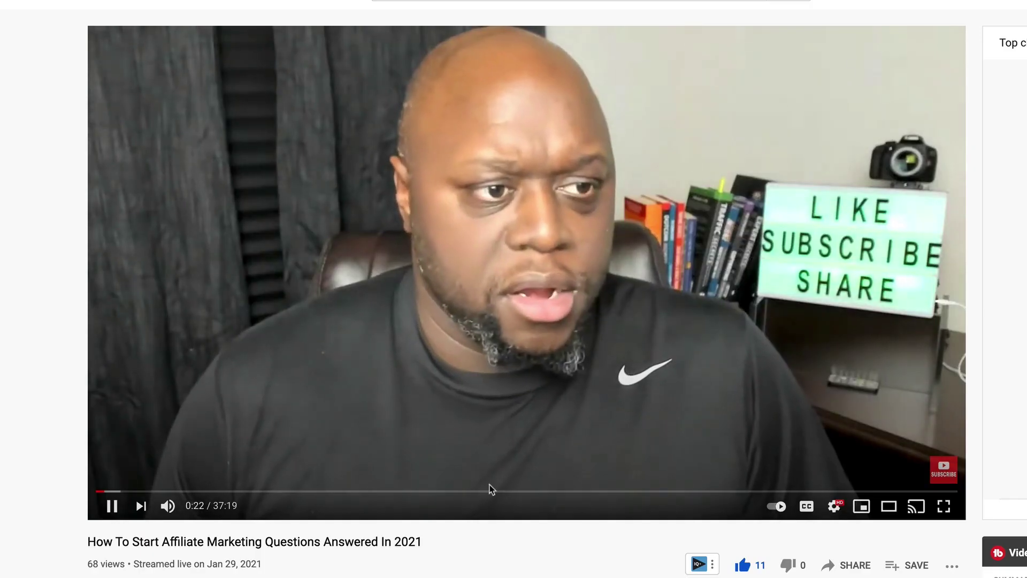
scroll(488, 489, down, 2)
scroll(513, 289, down, 3)
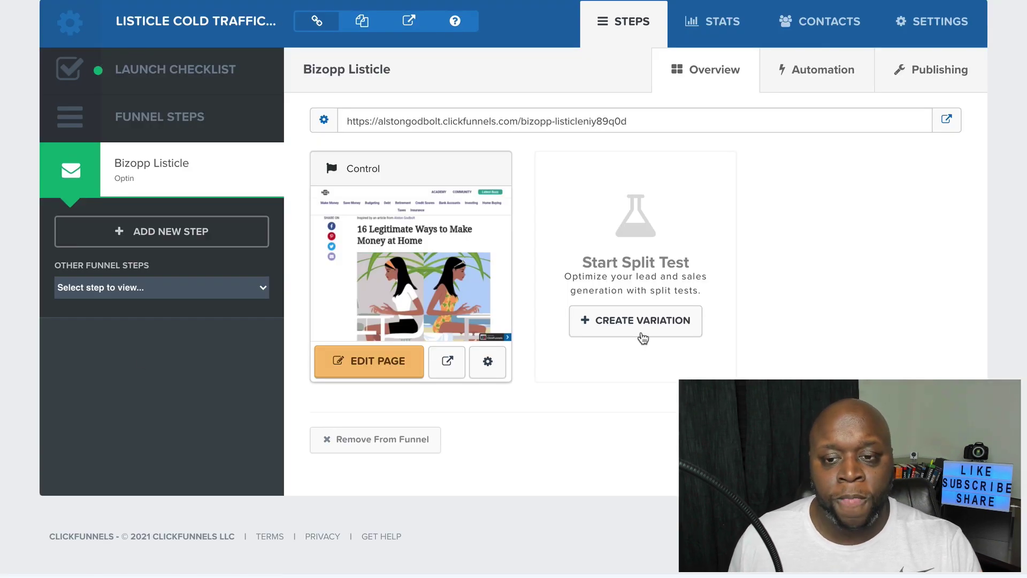
- Open the live Bizopp Listicle funnel page and look through the article "16 Legitimate Ways to Make Money at Home" and its numbered entries
click(948, 122)
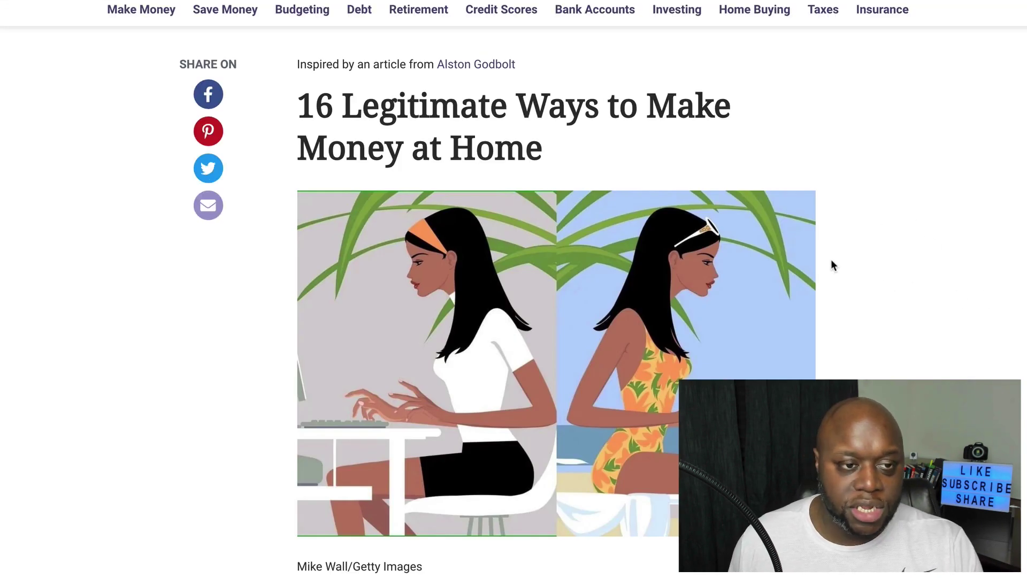
scroll(853, 292, down, 1)
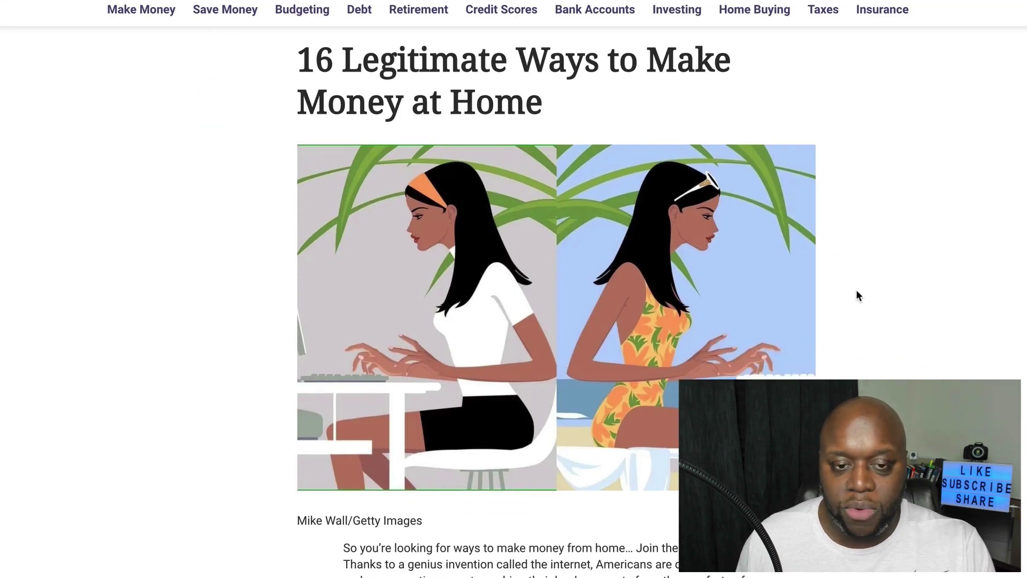
scroll(756, 295, down, 3)
scroll(757, 294, down, 14)
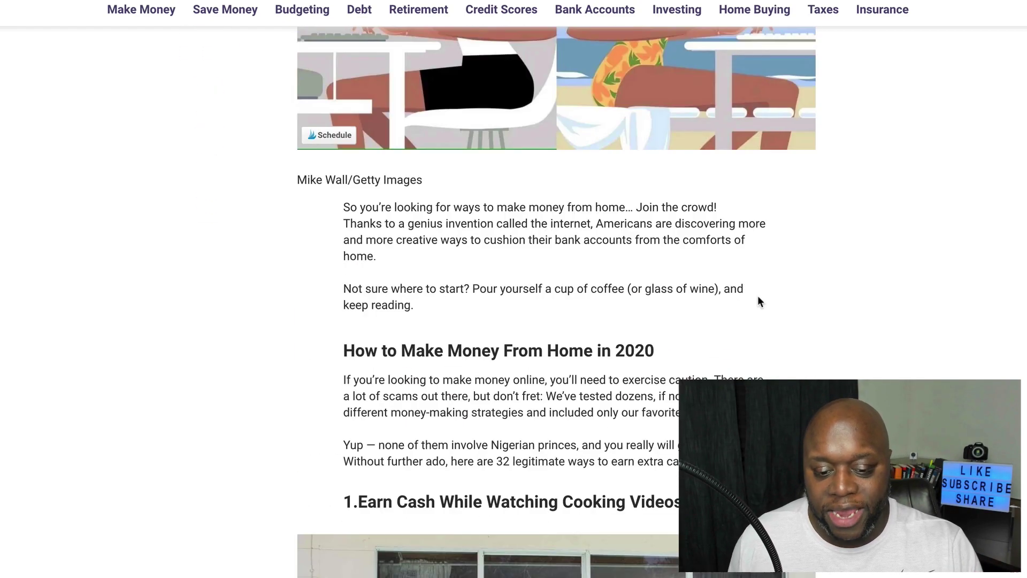
scroll(774, 297, down, 9)
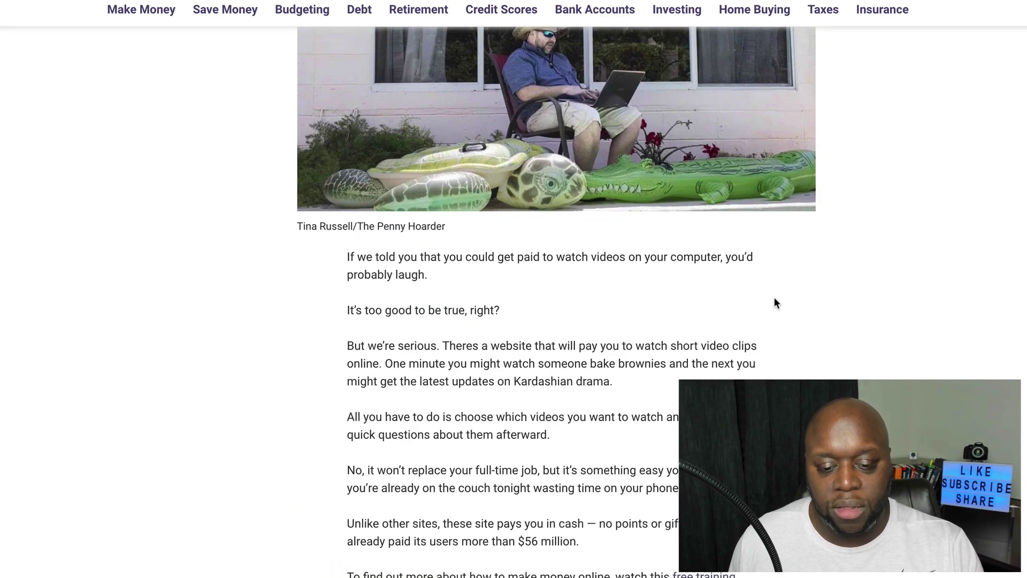
scroll(774, 297, up, 8)
scroll(775, 302, up, 7)
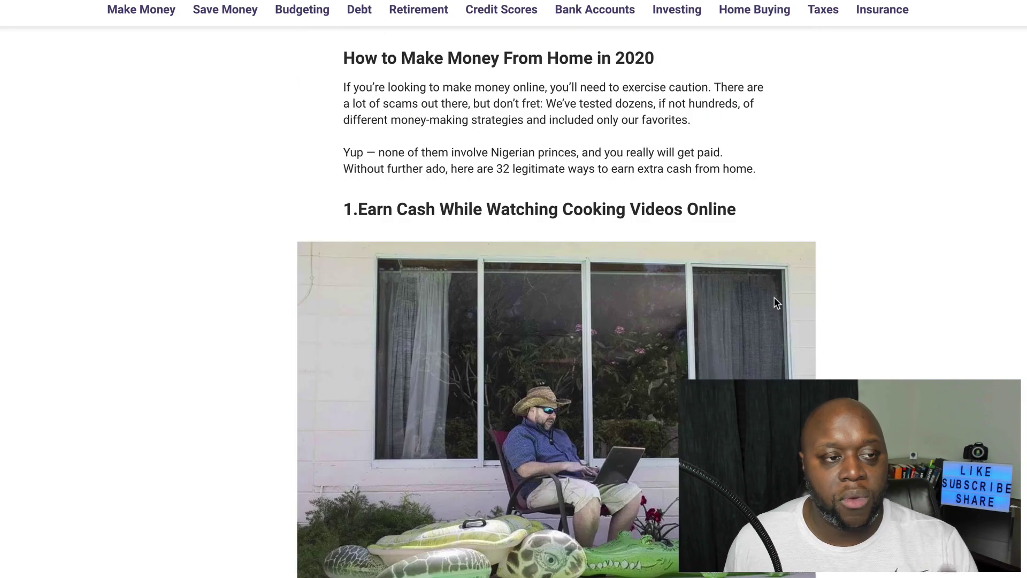
scroll(775, 302, up, 8)
scroll(777, 305, up, 3)
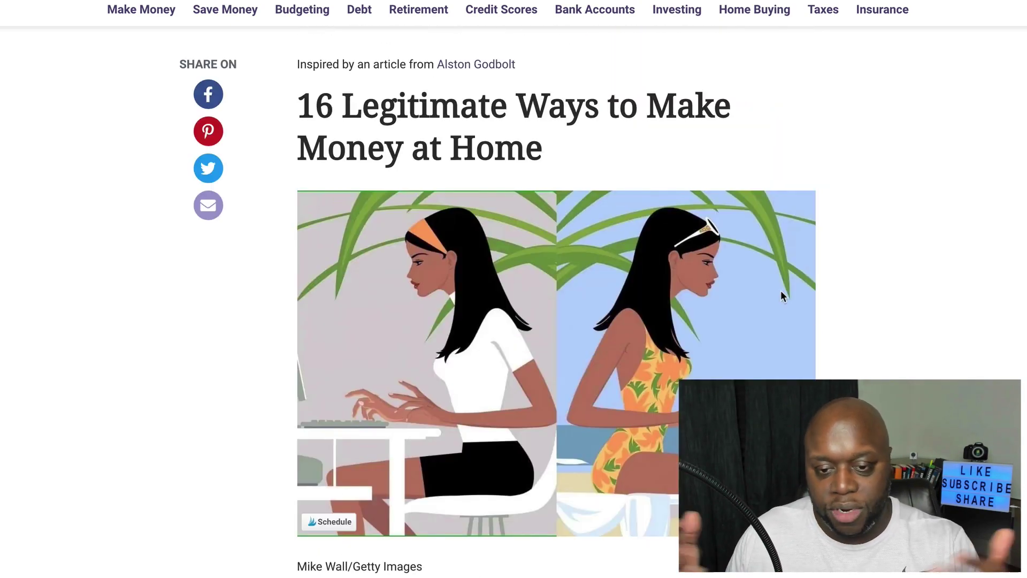
scroll(781, 293, down, 8)
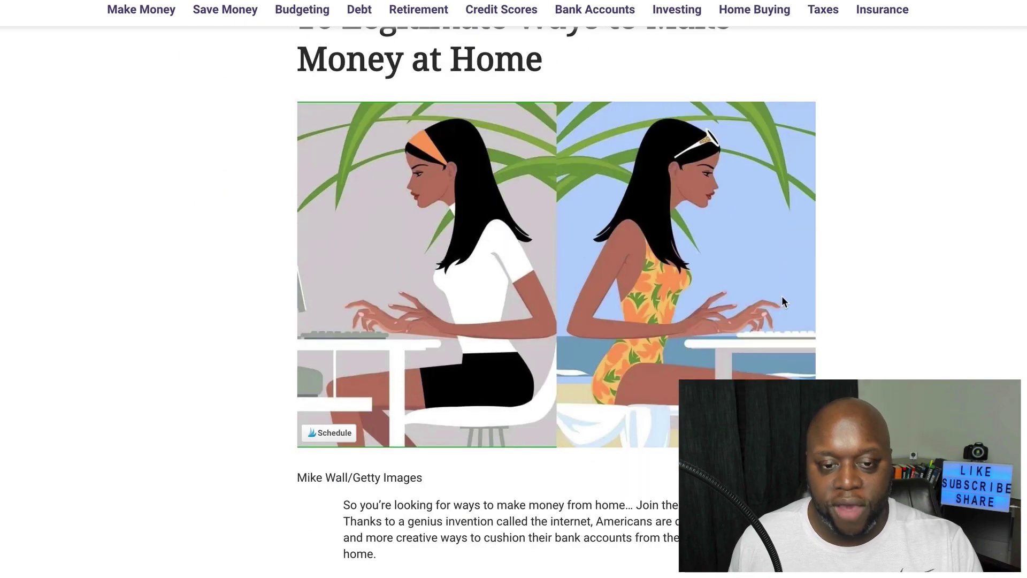
scroll(785, 303, down, 14)
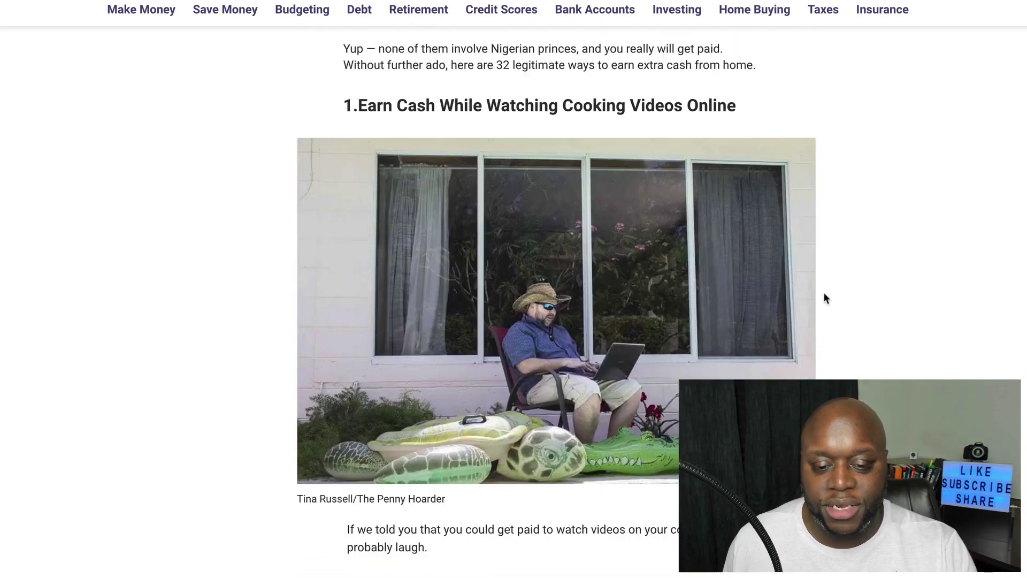
scroll(821, 297, down, 15)
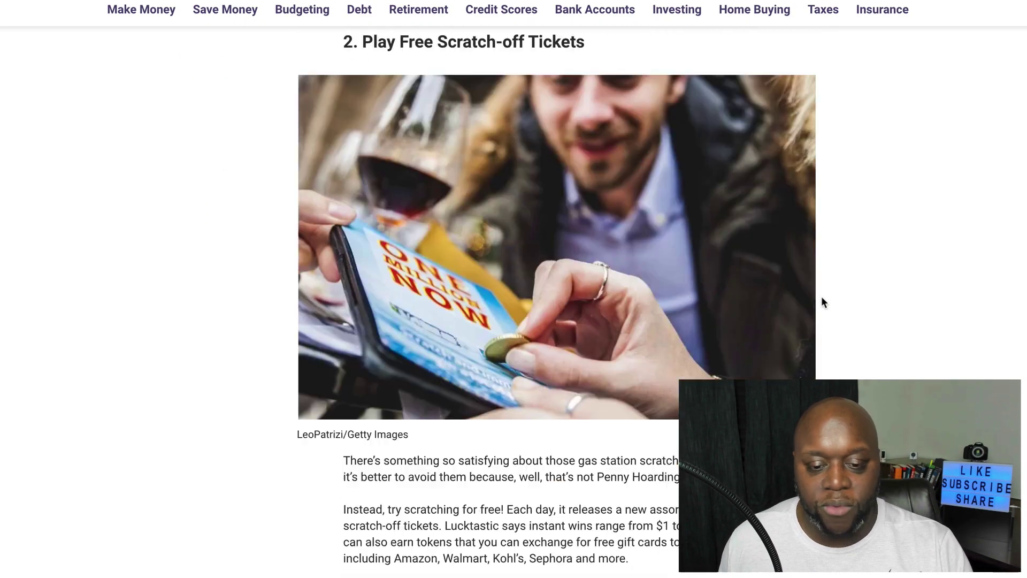
scroll(823, 301, down, 5)
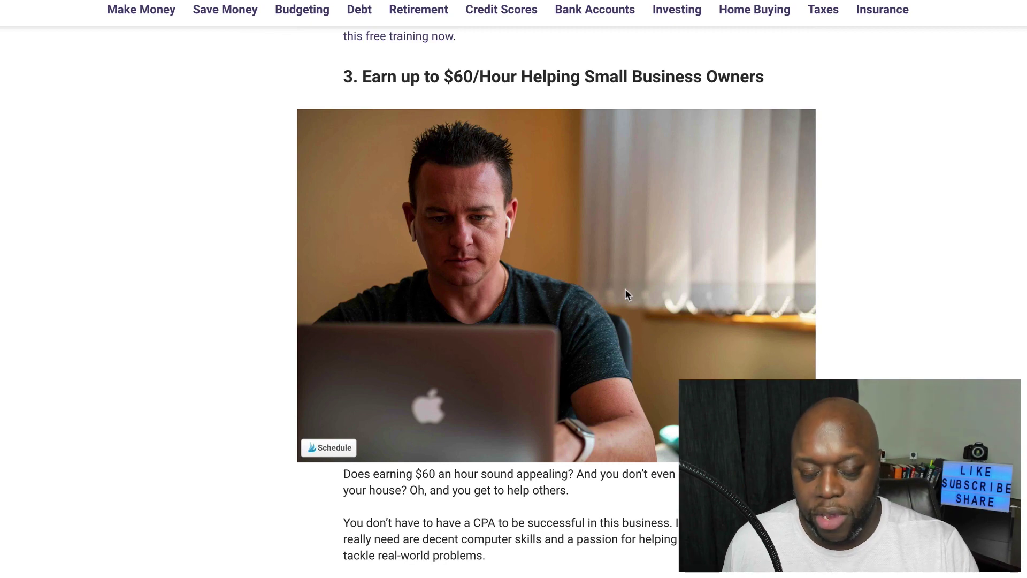
scroll(626, 295, down, 15)
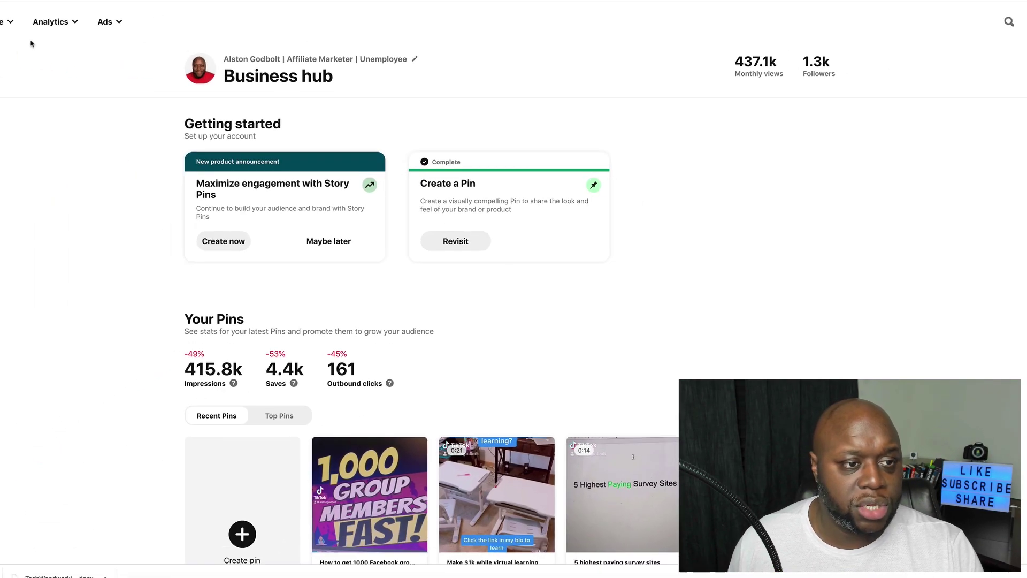
- Start creating a new Pinterest ad and name the campaign "Traffic to offer"
click(108, 24)
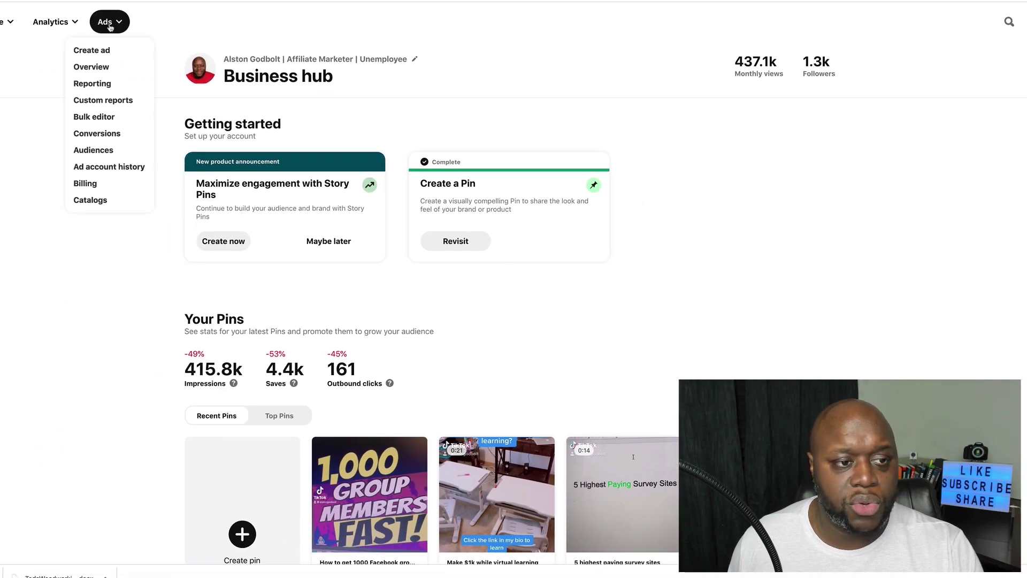
click(99, 52)
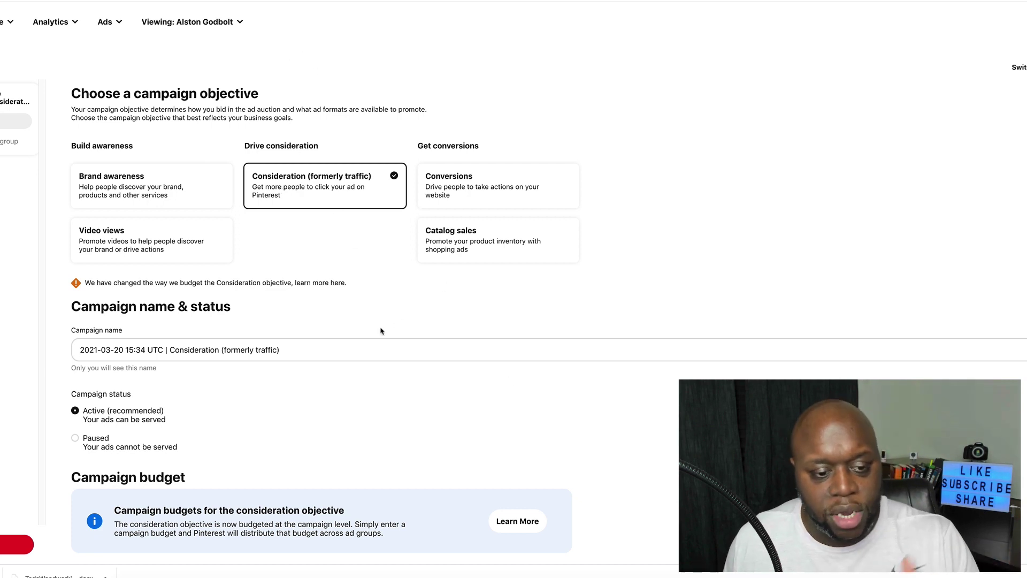
triple_click(334, 344)
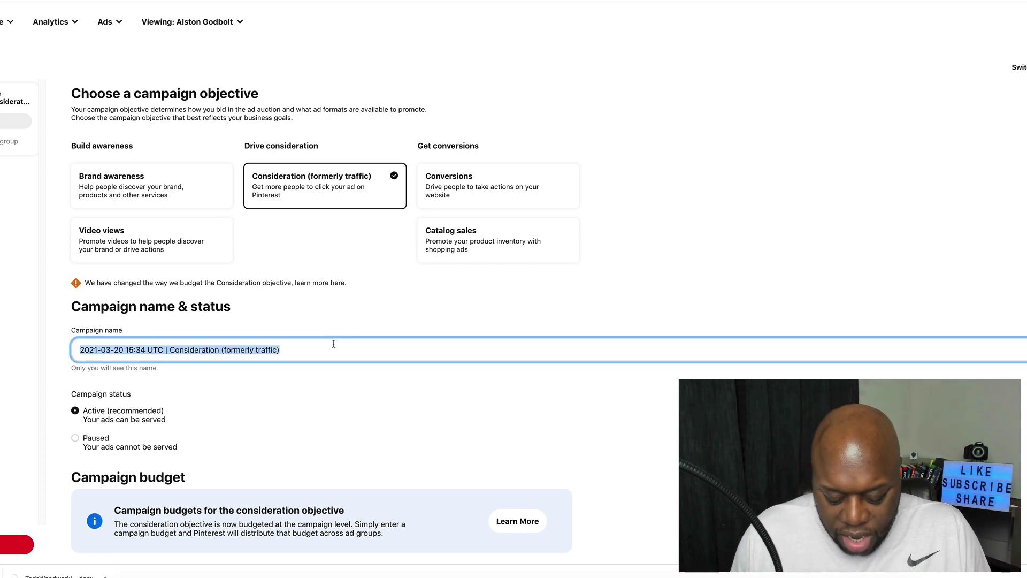
text(Tra)
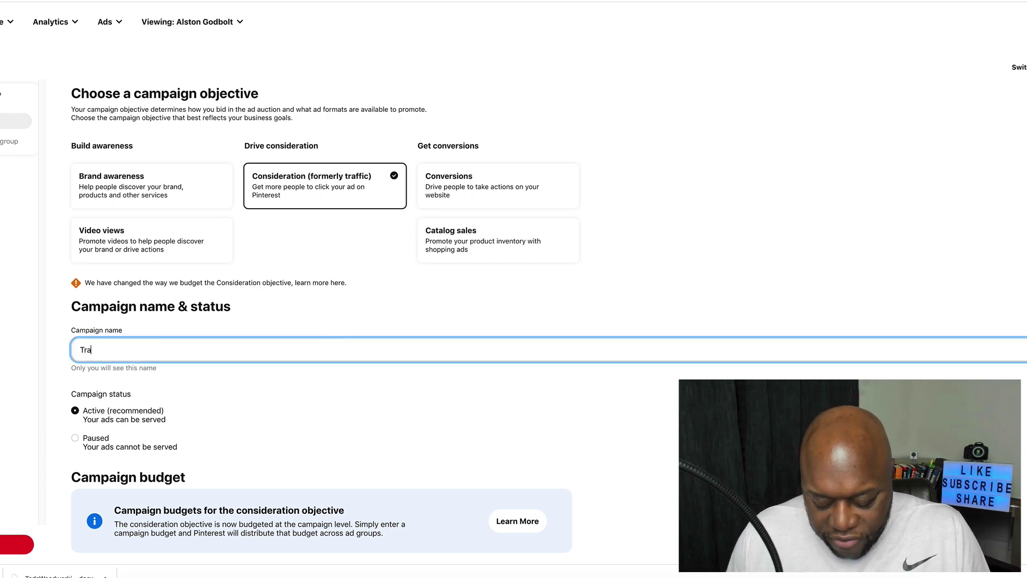
text(ffic to offer)
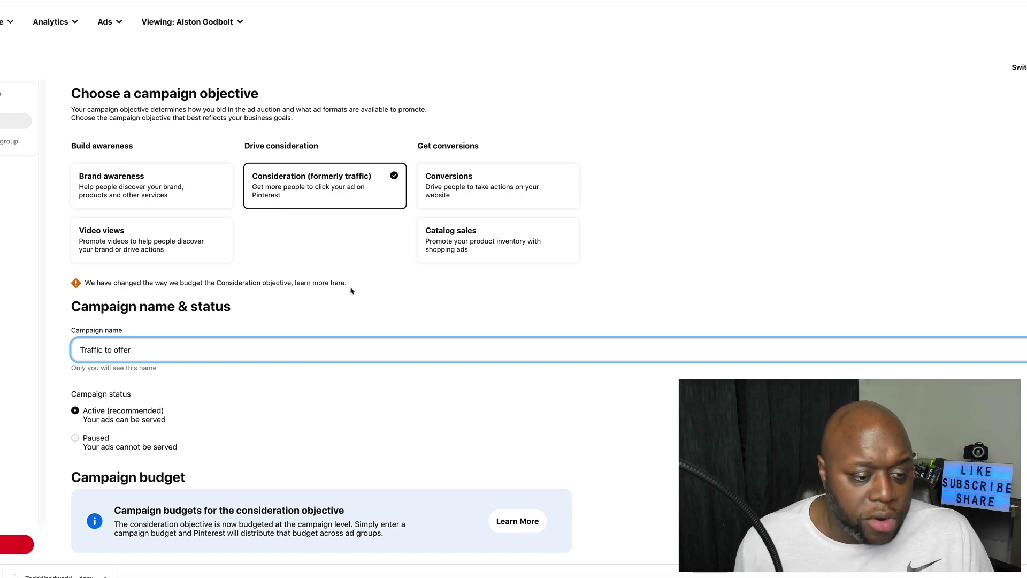
- Set the campaign's daily spend limit to 5.00 USD
scroll(351, 290, down, 5)
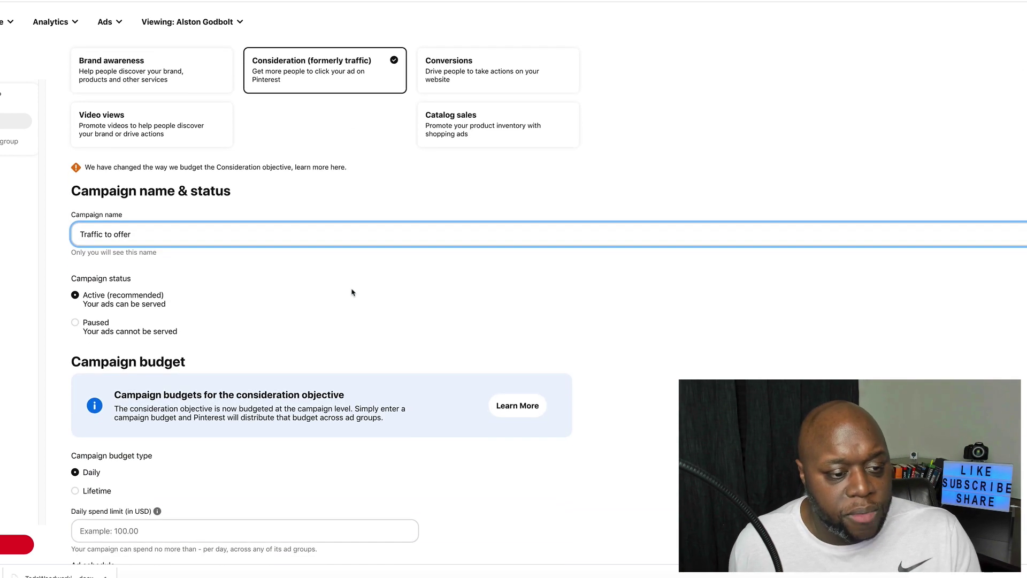
scroll(302, 291, down, 4)
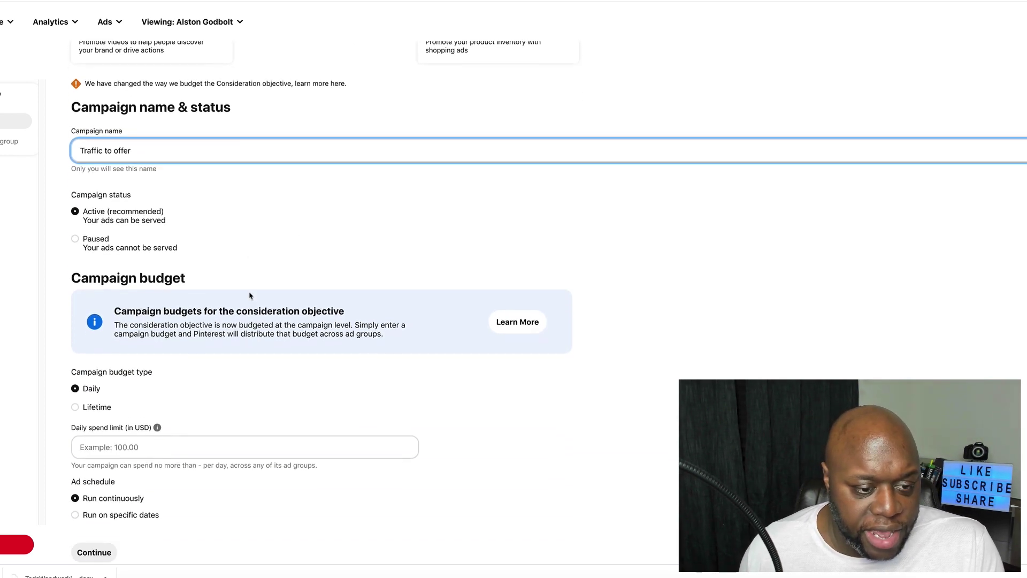
scroll(316, 334, down, 1)
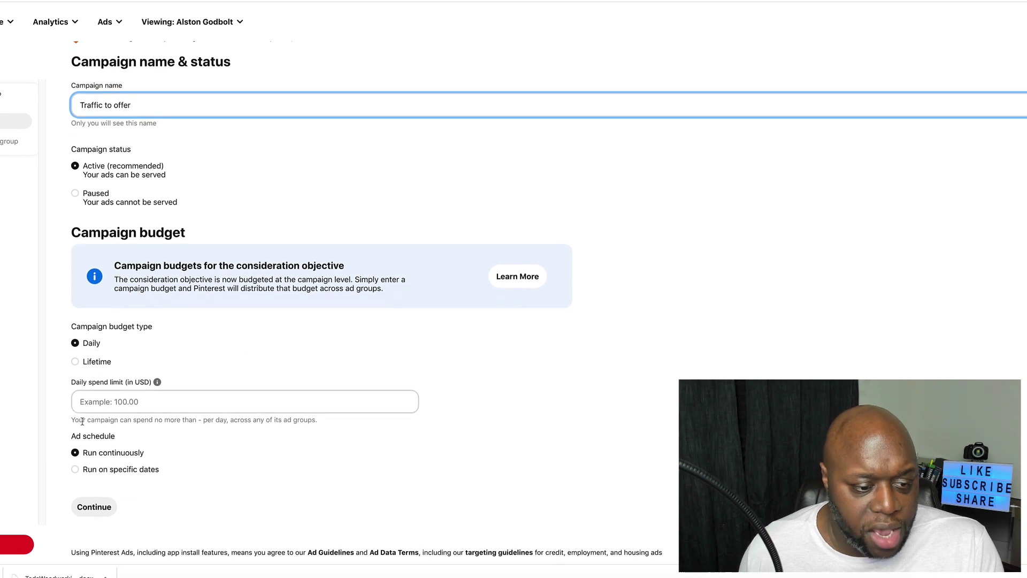
click(155, 407)
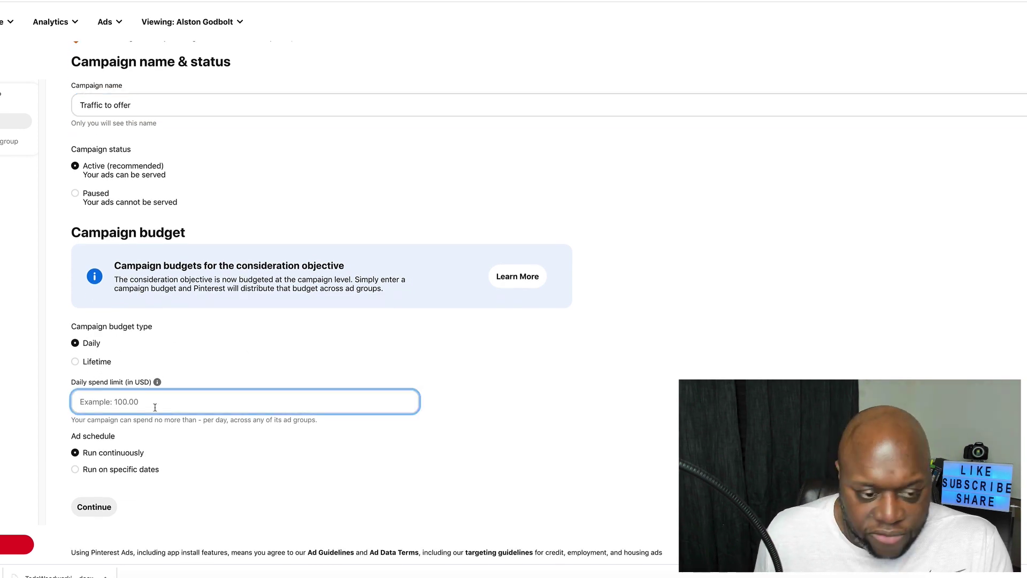
text(5.0)
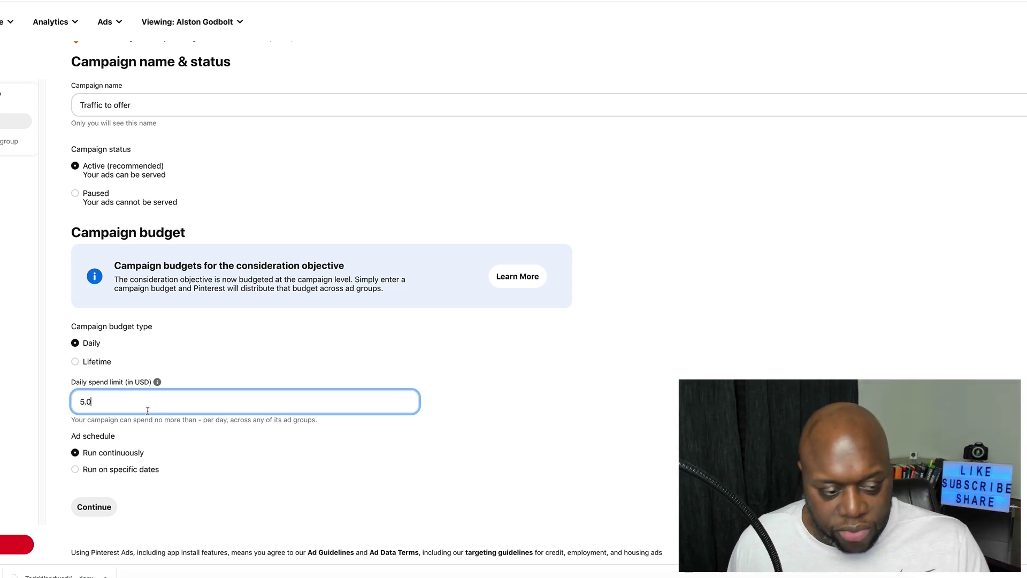
- Schedule the campaign to run on specific dates from 03/21/2021 to 03/31/2021 and continue to the ad group details
click(114, 475)
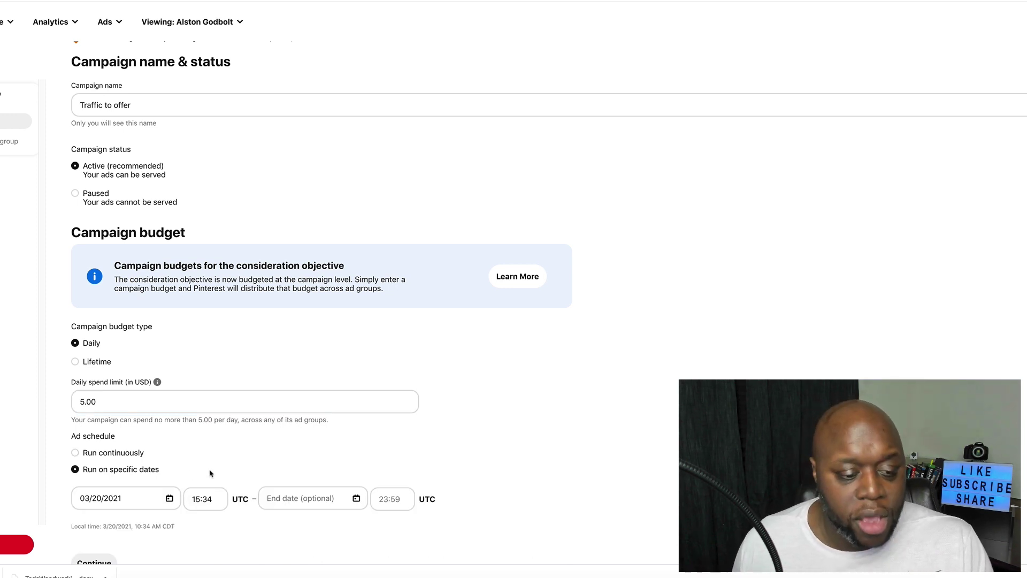
scroll(210, 473, down, 2)
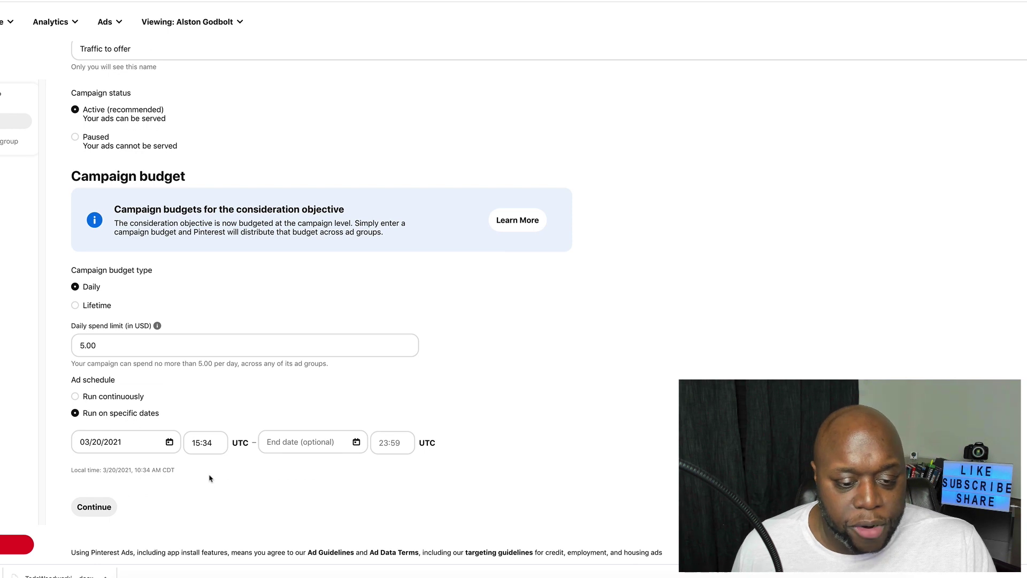
click(288, 442)
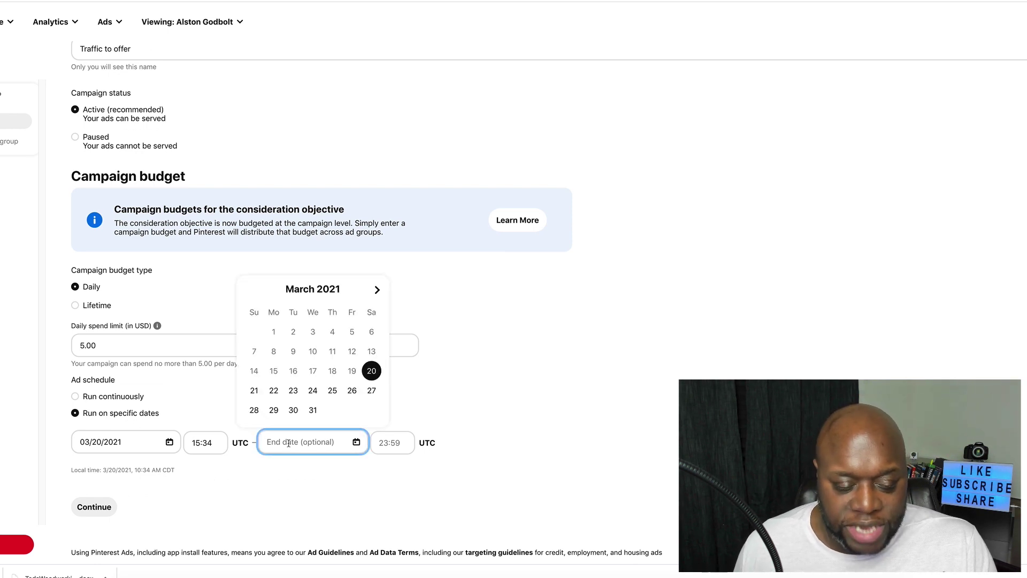
click(313, 410)
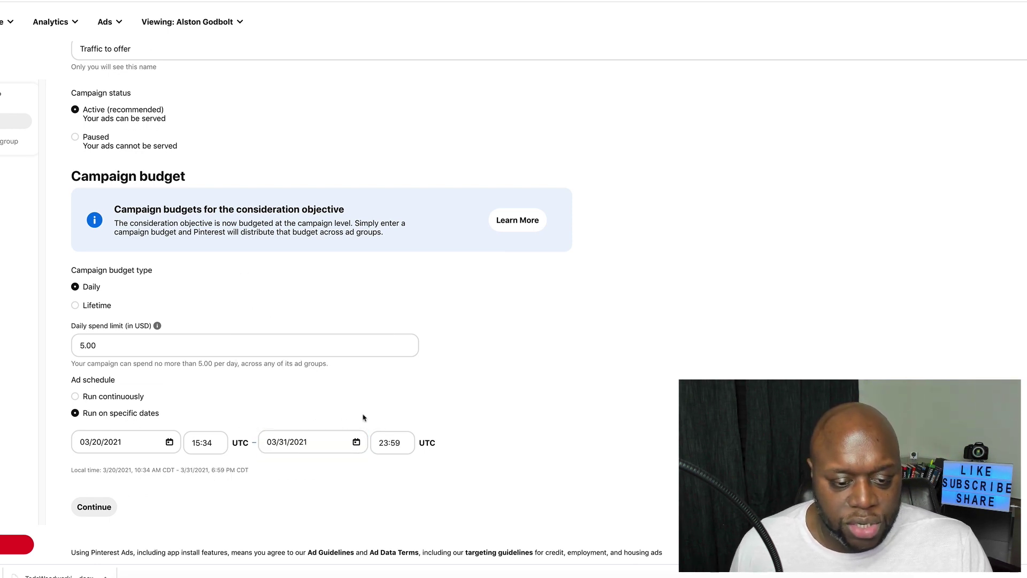
click(133, 444)
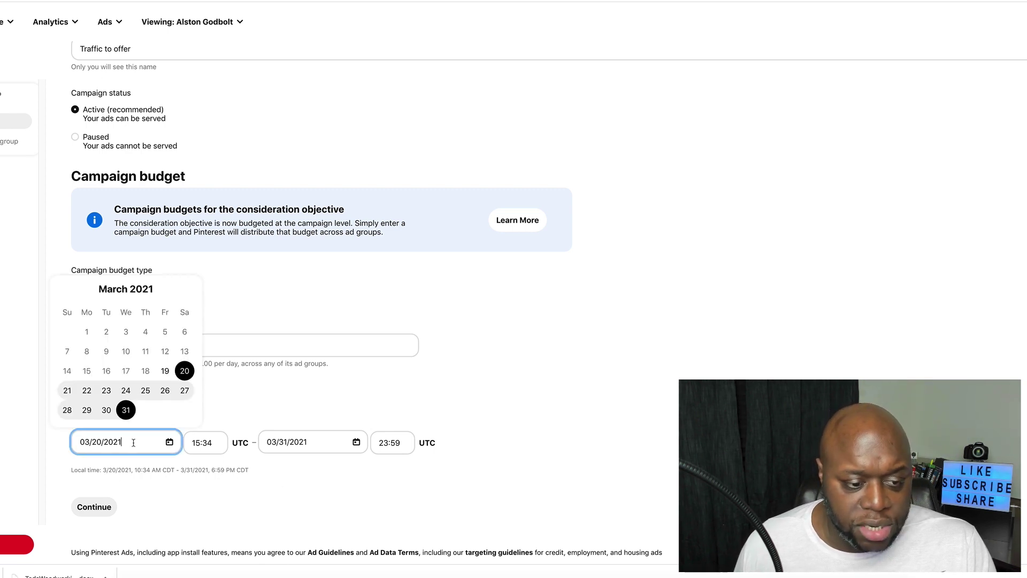
click(67, 392)
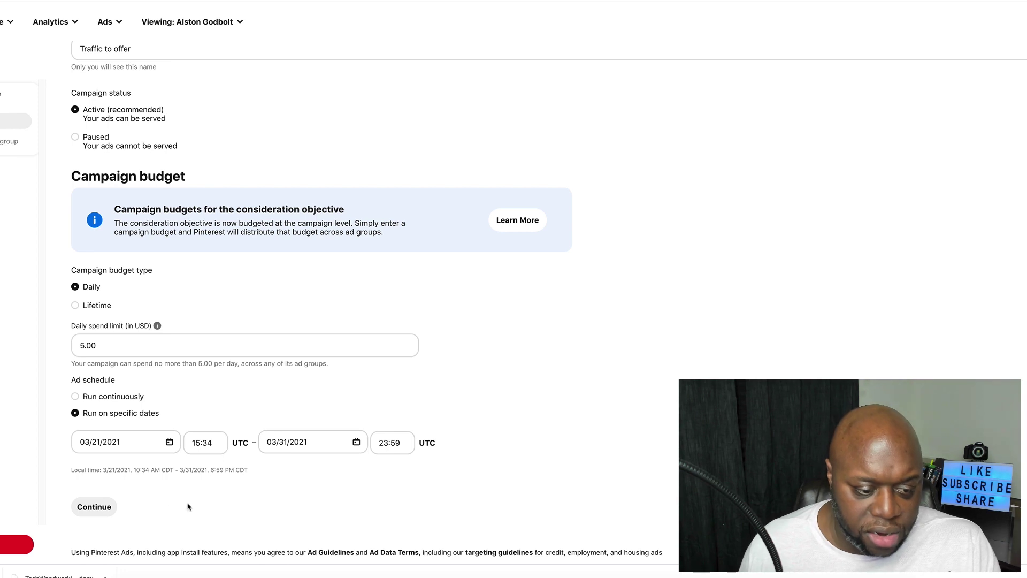
click(94, 507)
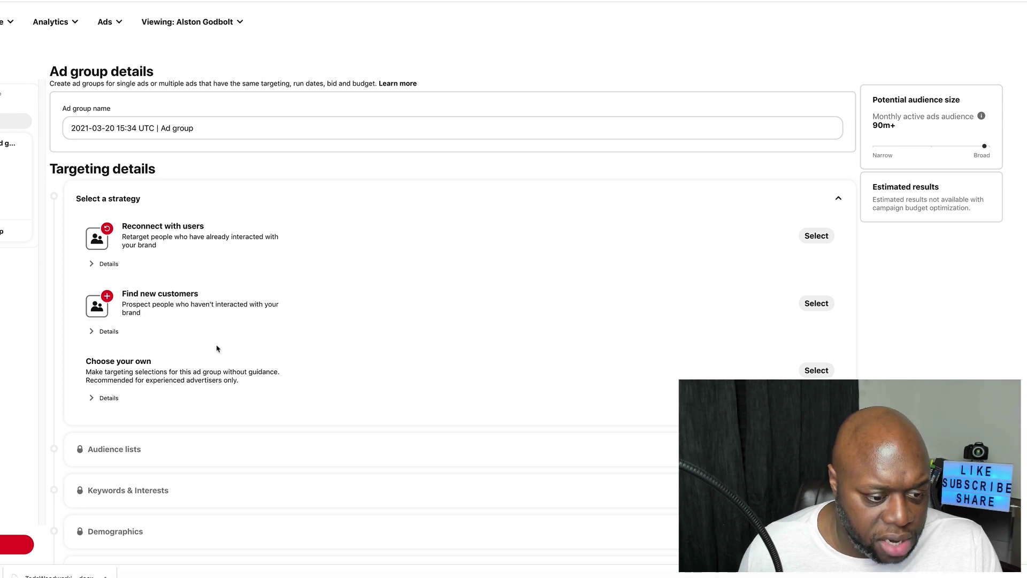
- Choose "Find new customers" as the ad group's targeting strategy, after trying "Reconnect with users"
click(817, 236)
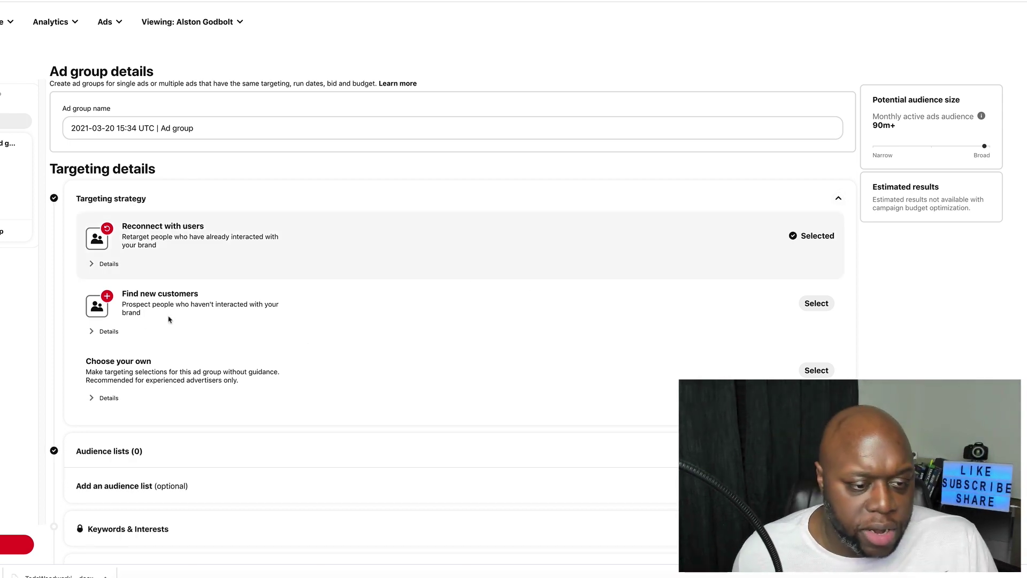
click(816, 303)
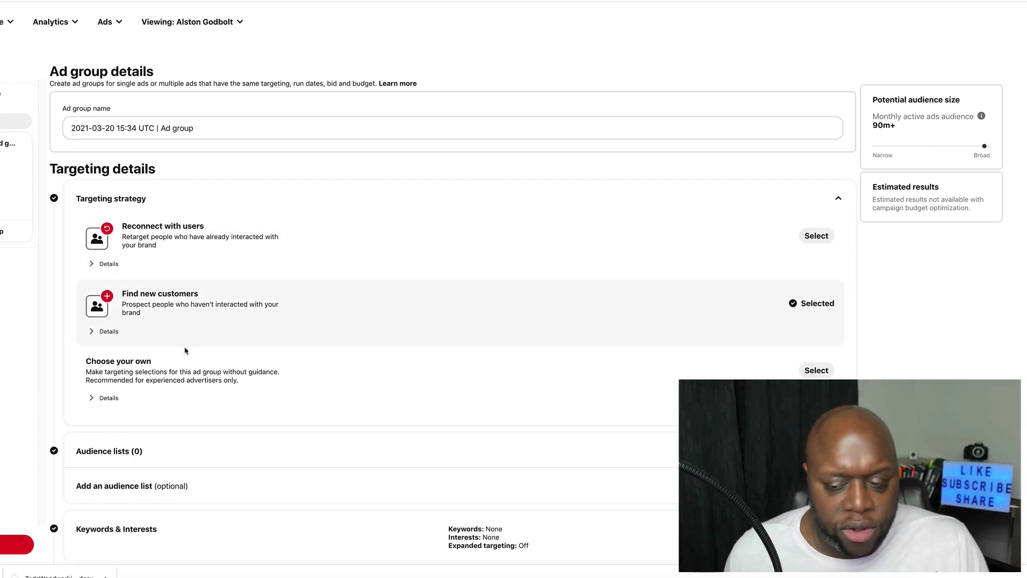
- Add all suggested keywords for "affiliate marketing" to the ad group's keyword targeting
scroll(187, 353, down, 3)
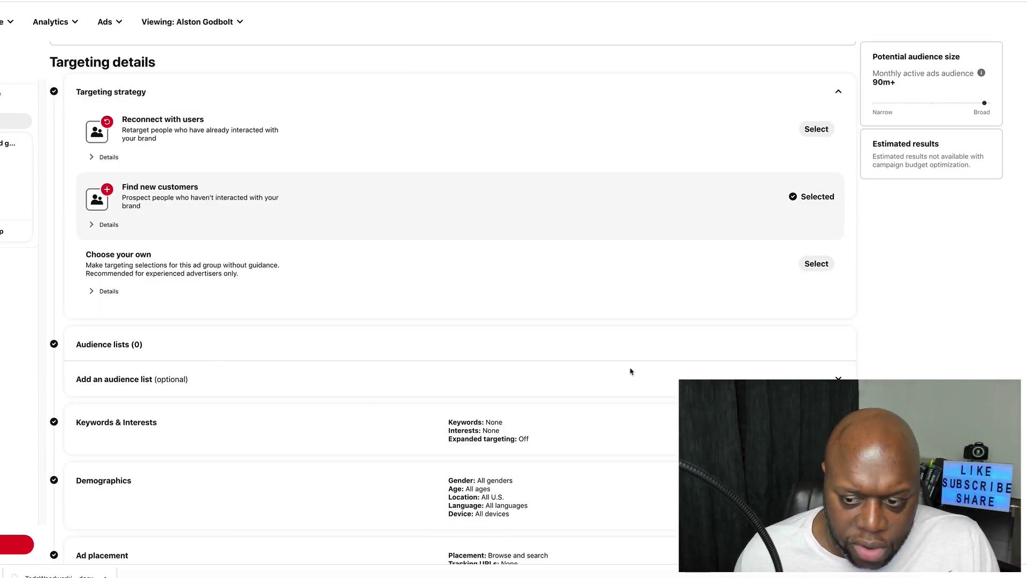
scroll(179, 428, down, 2)
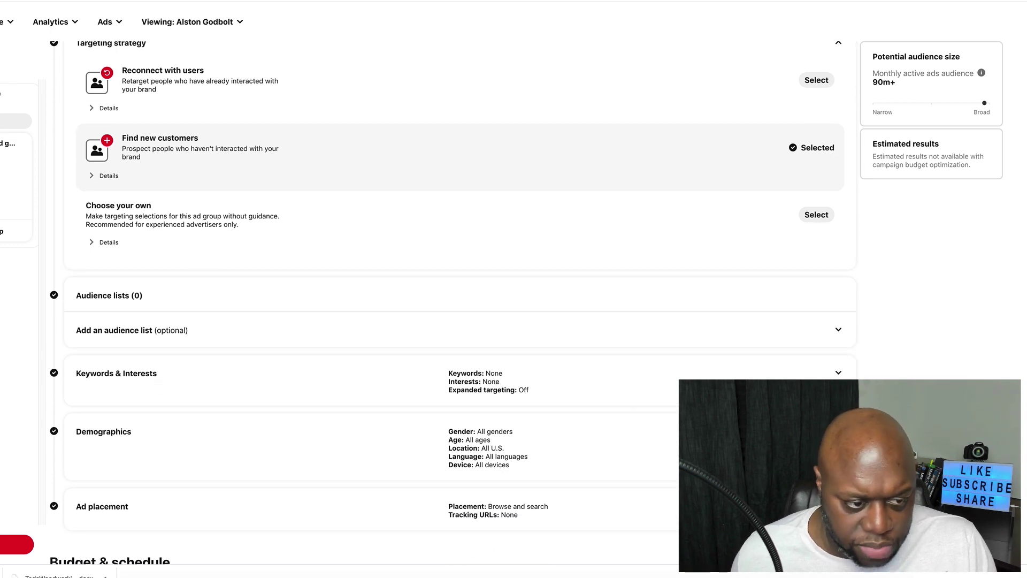
click(839, 374)
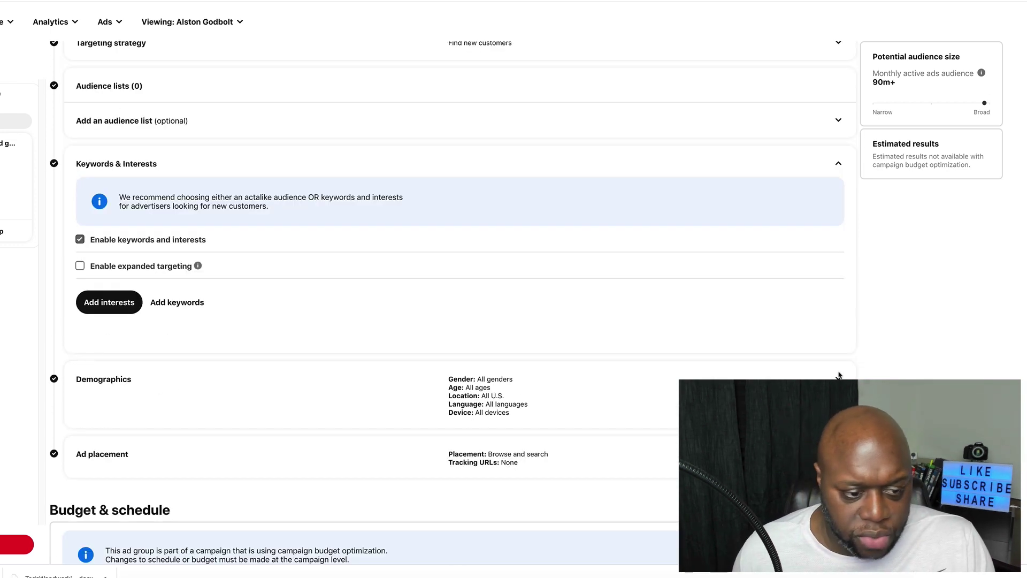
scroll(48, 361, down, 3)
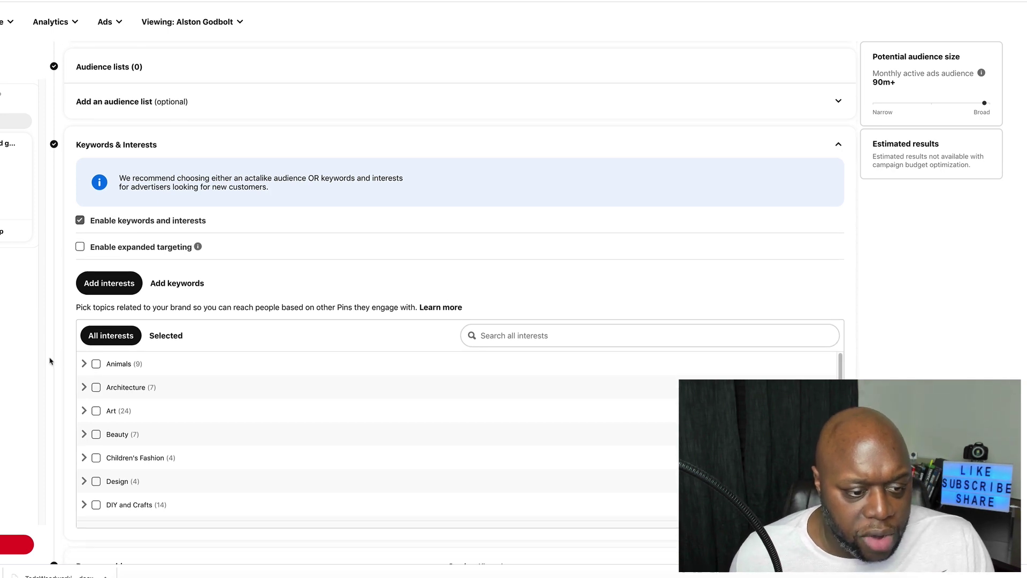
scroll(49, 361, down, 1)
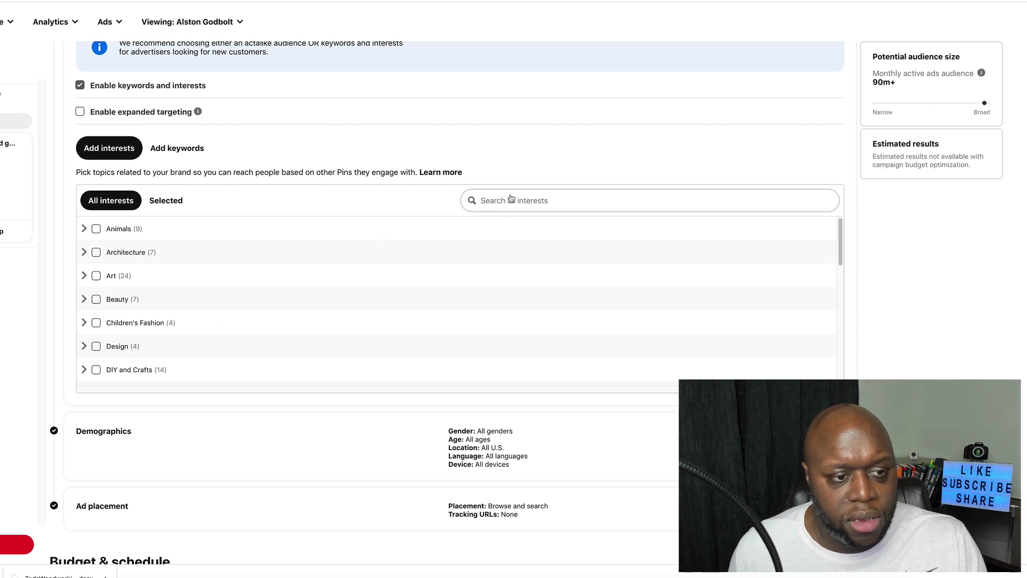
click(202, 154)
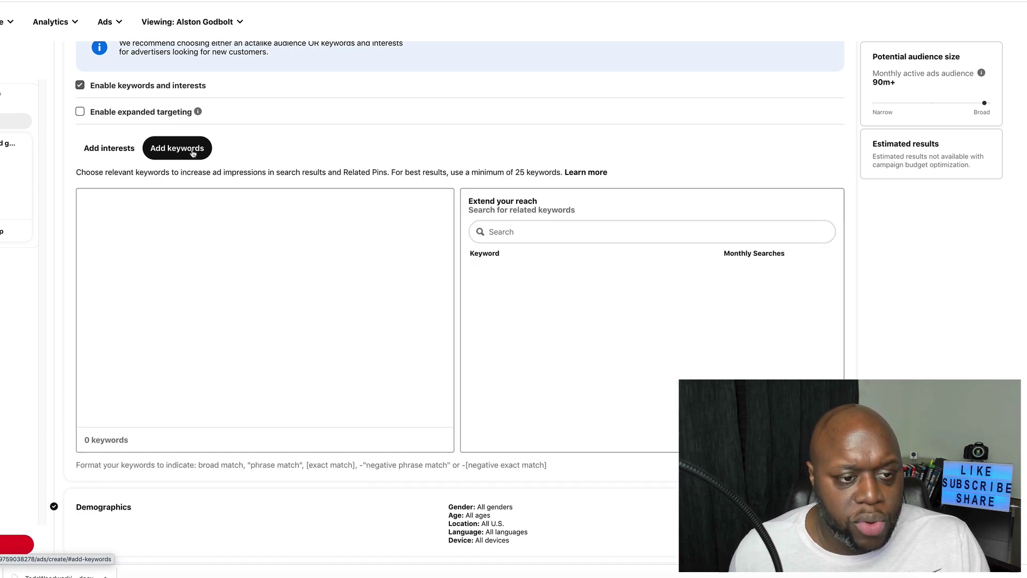
click(509, 232)
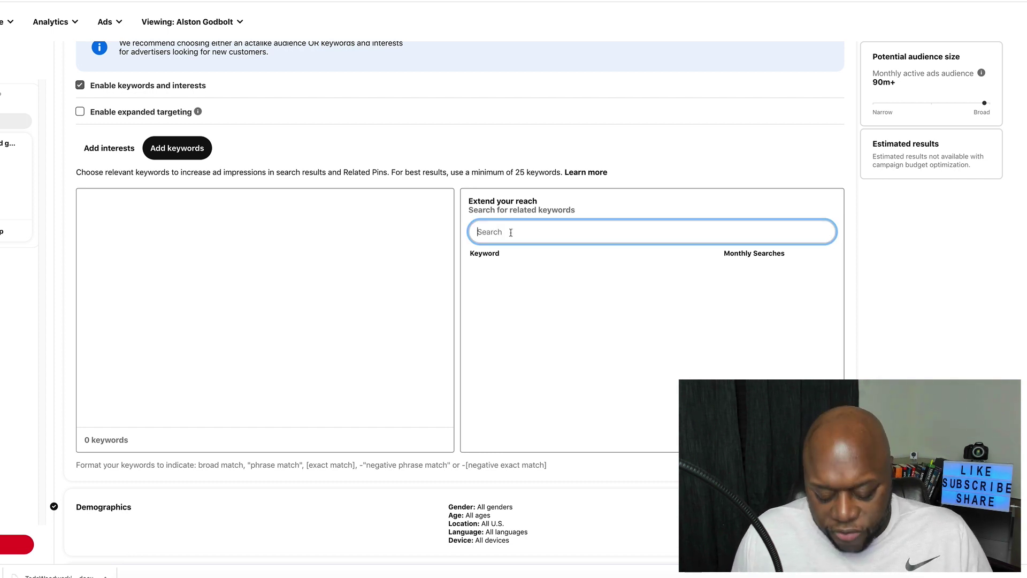
text(affili)
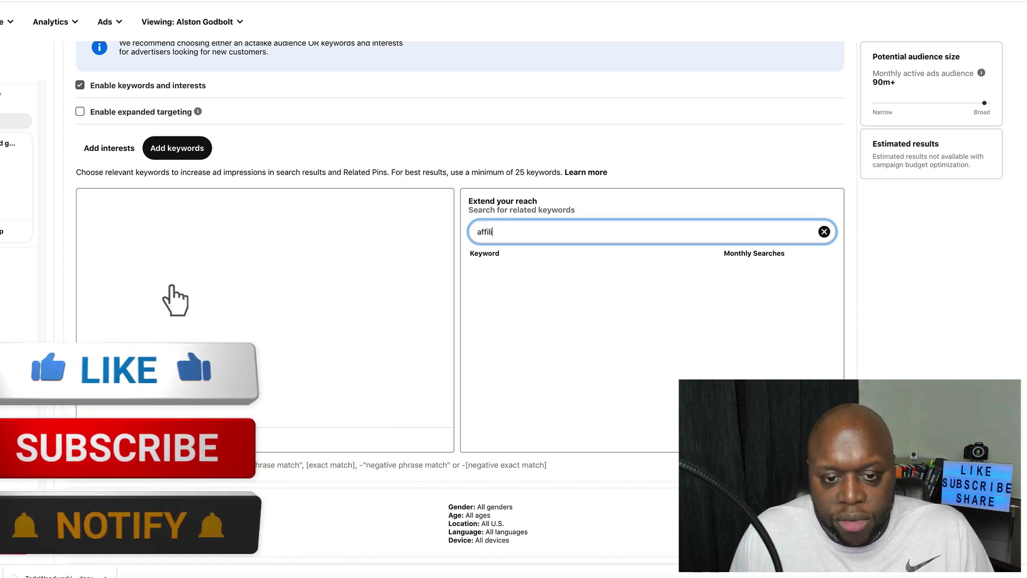
text(ate marketing)
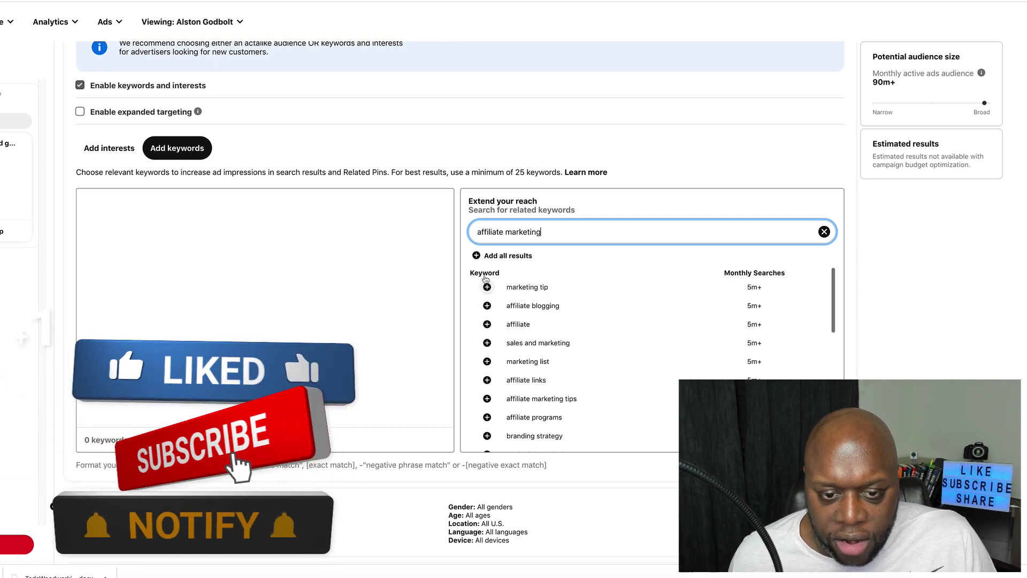
click(476, 256)
- Find related keywords for "online business" and add all the results to the ad group's keyword list
triple_click(552, 230)
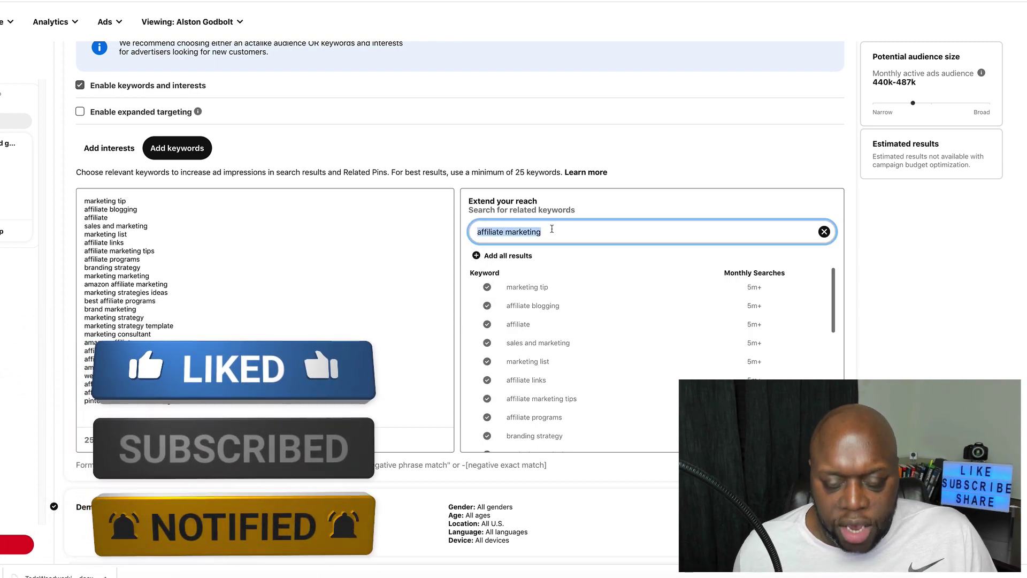
text(online business)
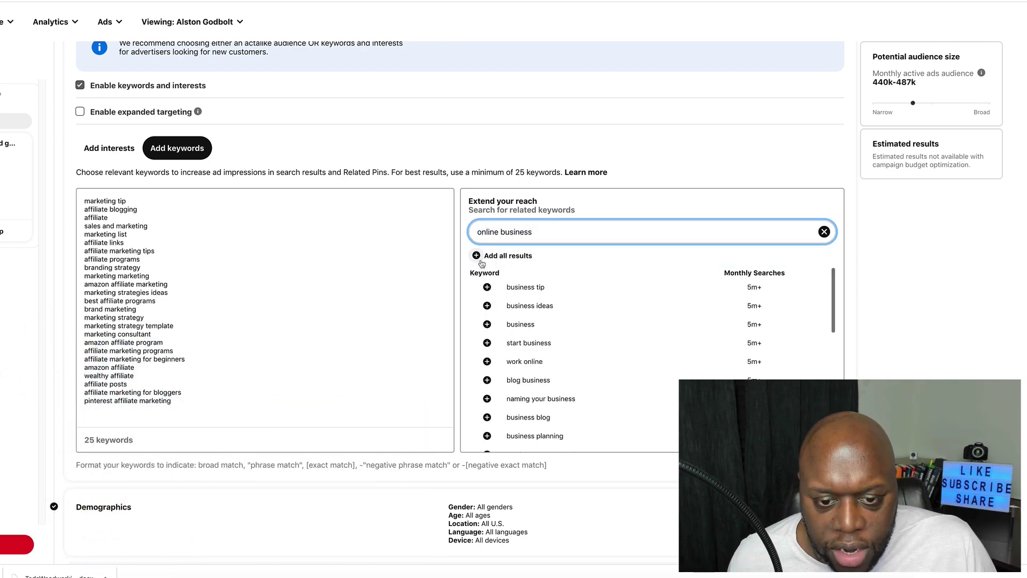
click(476, 255)
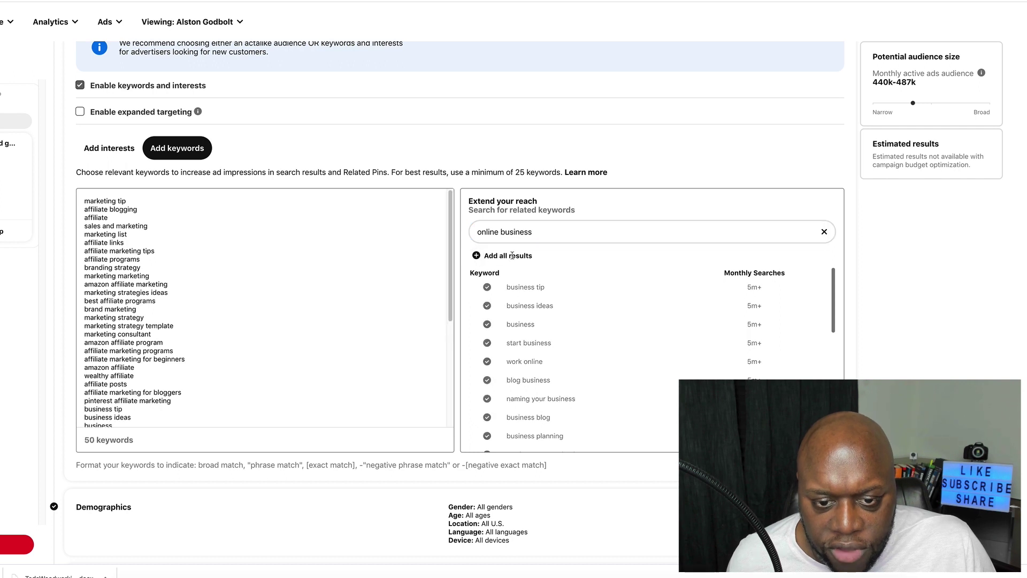
- Search the related keywords for "make money online"
triple_click(551, 233)
text(maake mone)
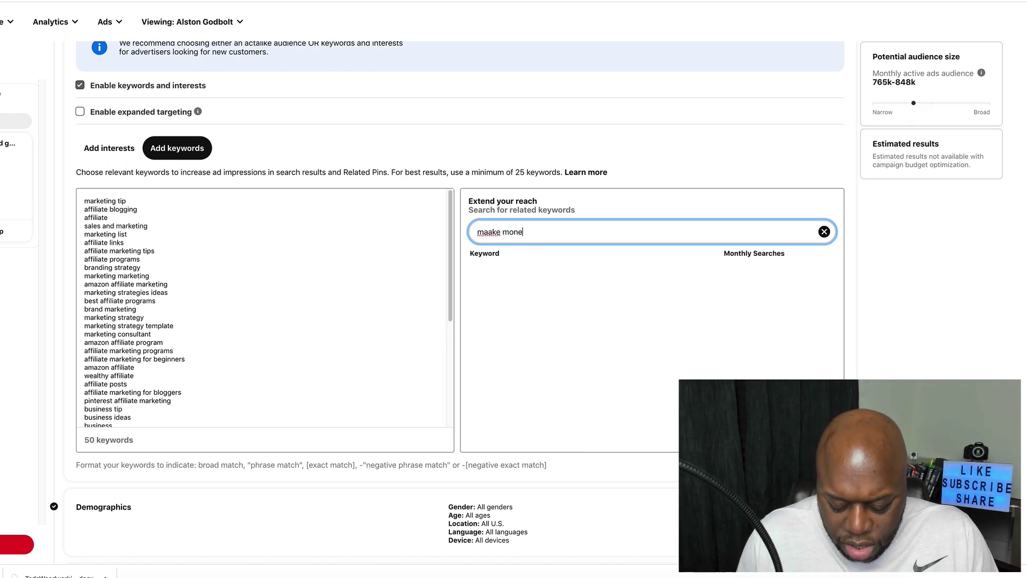
text(y online)
- Look up related keywords for "passive income" and add every result to the keyword list
triple_click(562, 232)
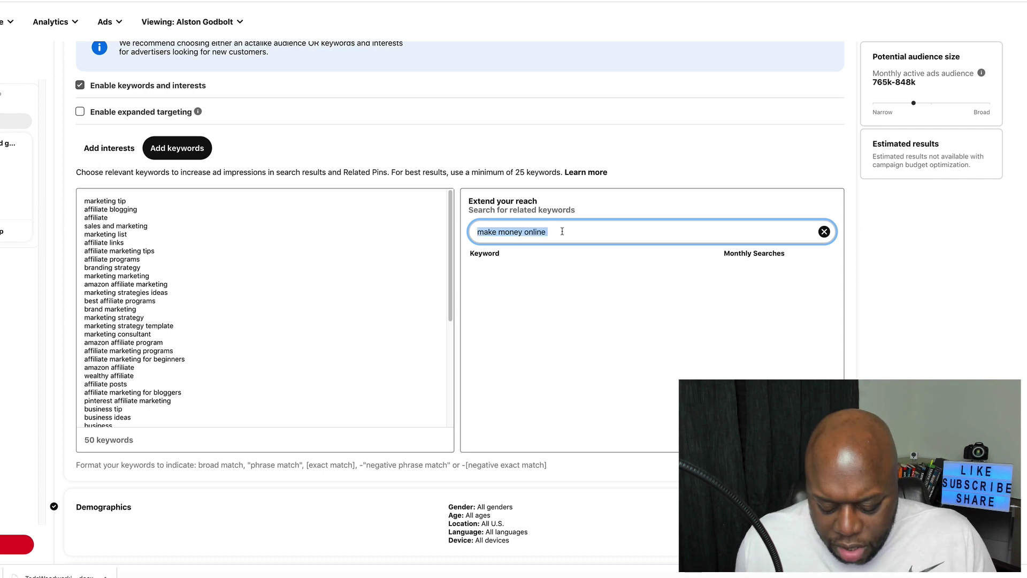
text(pass)
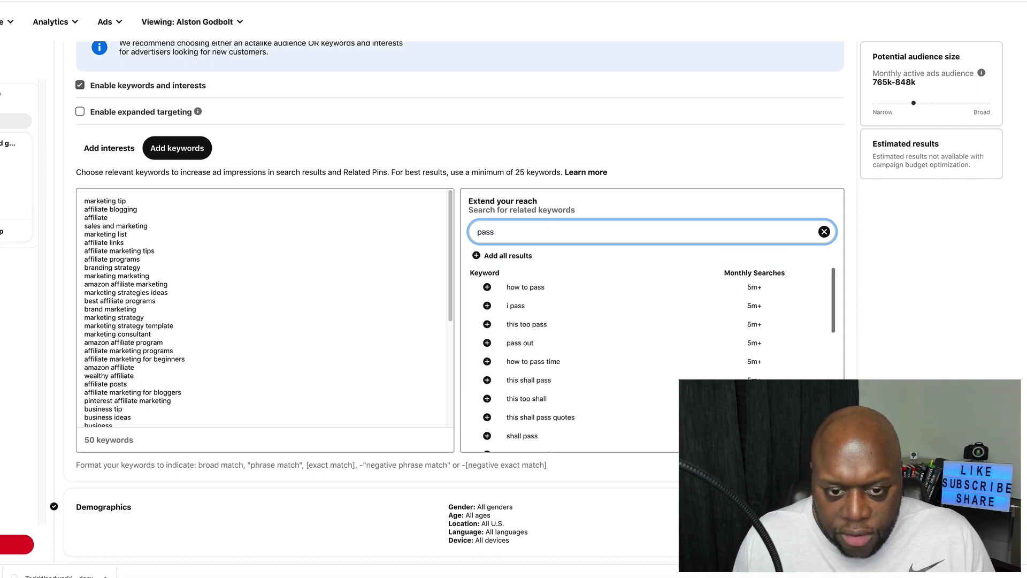
text(ive income)
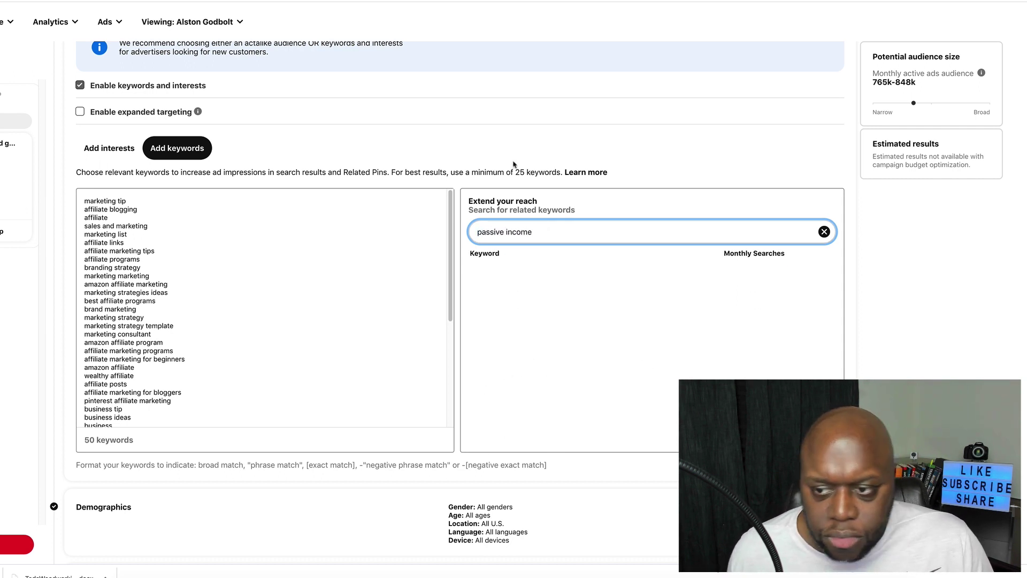
click(485, 256)
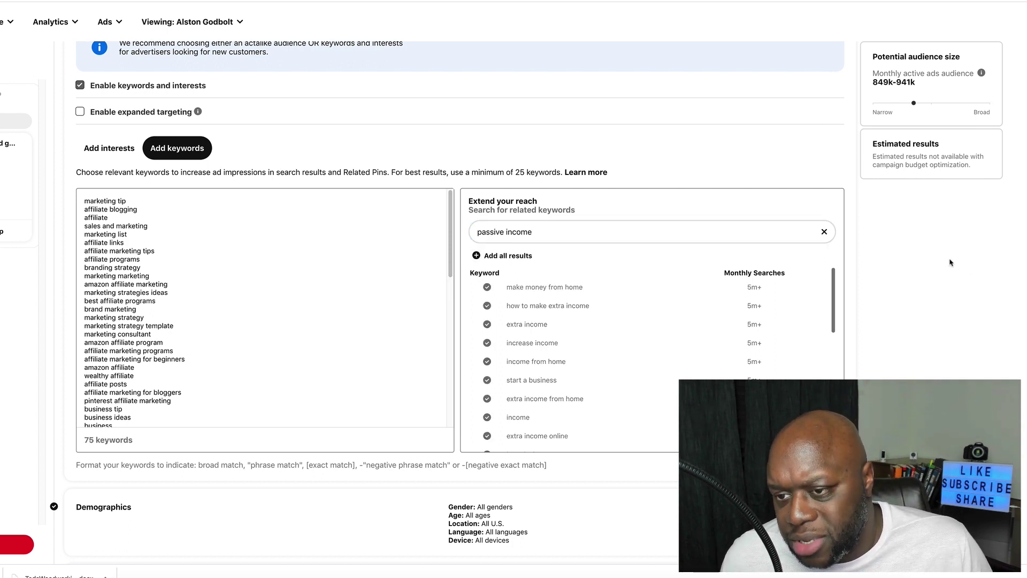
- In the demographics, switch to specific locations and target Australia, the U.S. and the United Kingdom
scroll(946, 261, down, 5)
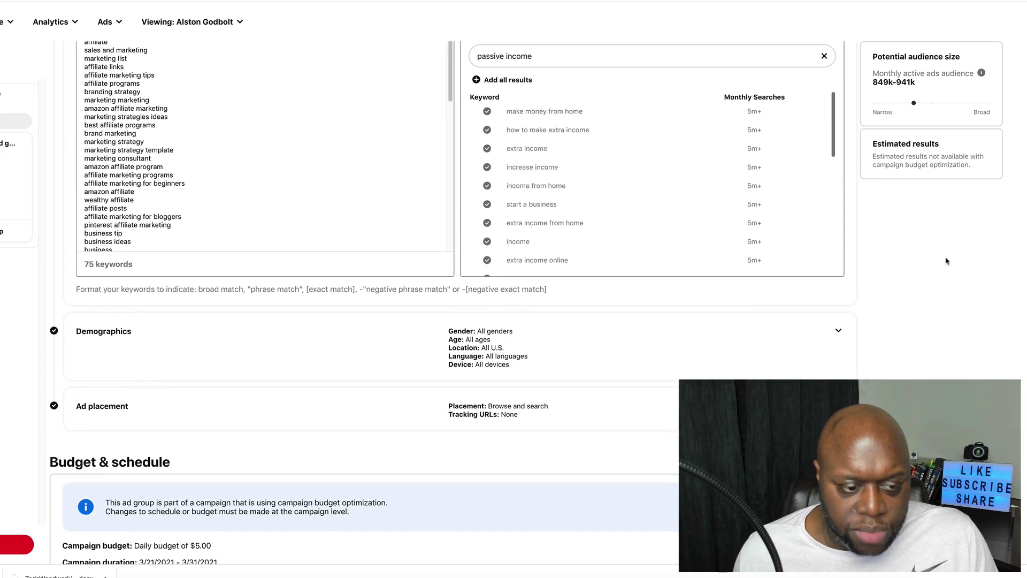
click(225, 244)
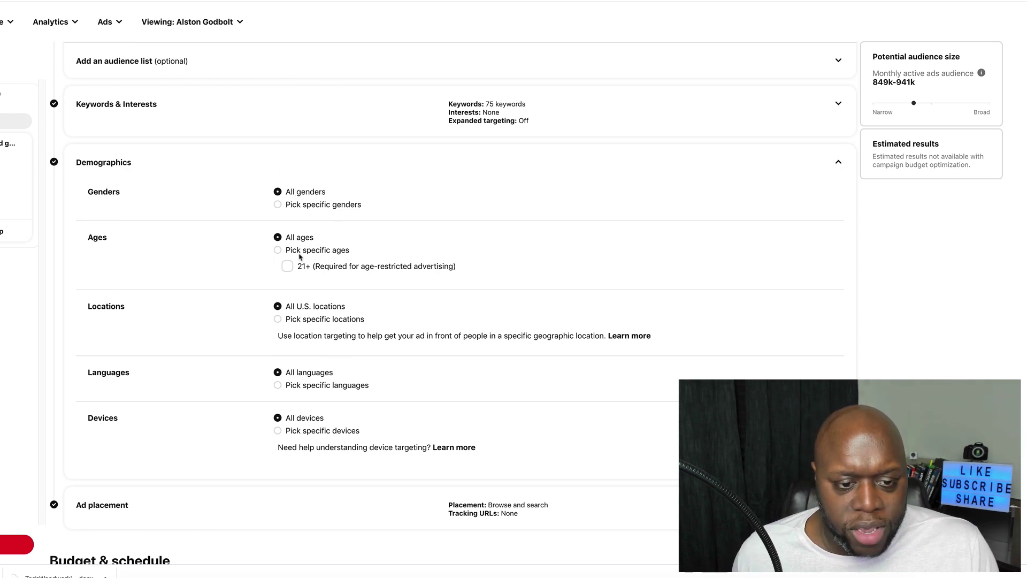
click(277, 320)
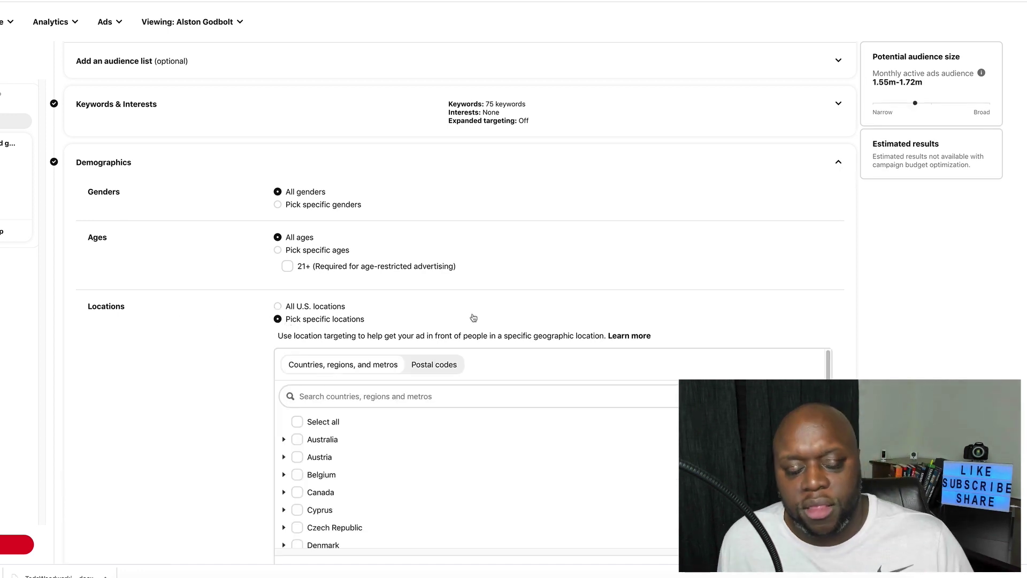
scroll(646, 351, down, 1)
scroll(1017, 364, down, 1)
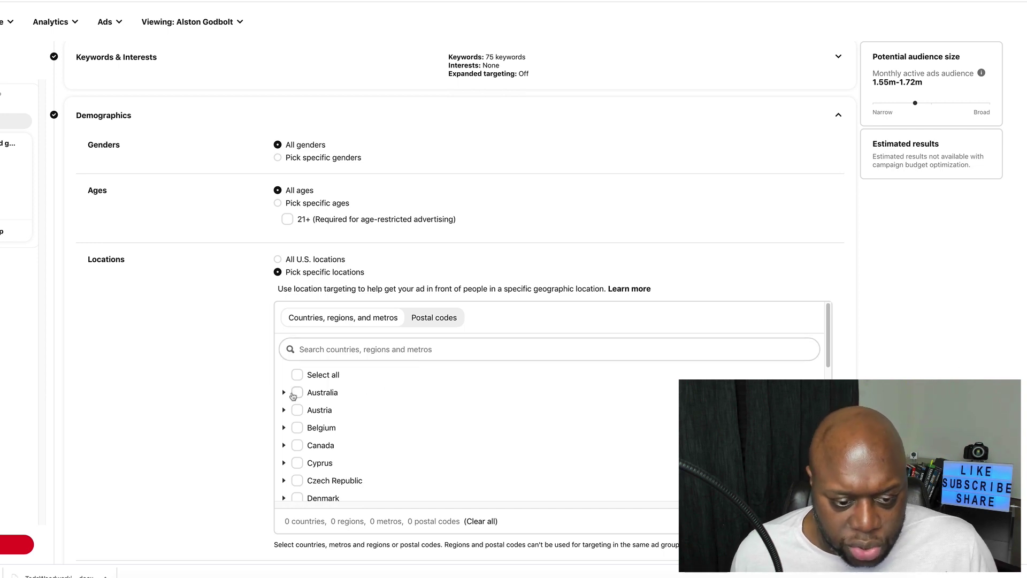
click(293, 395)
click(387, 350)
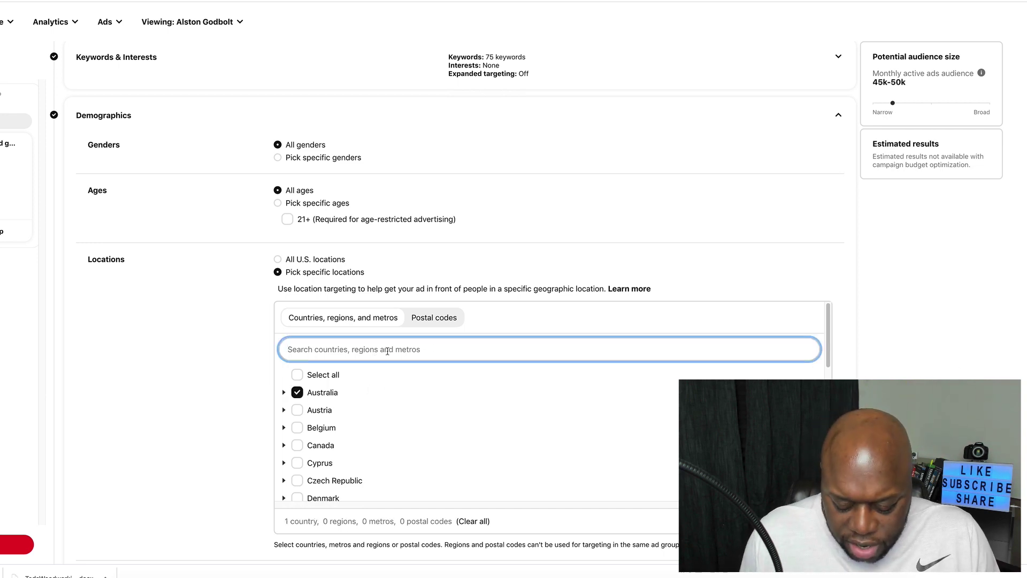
text(uk)
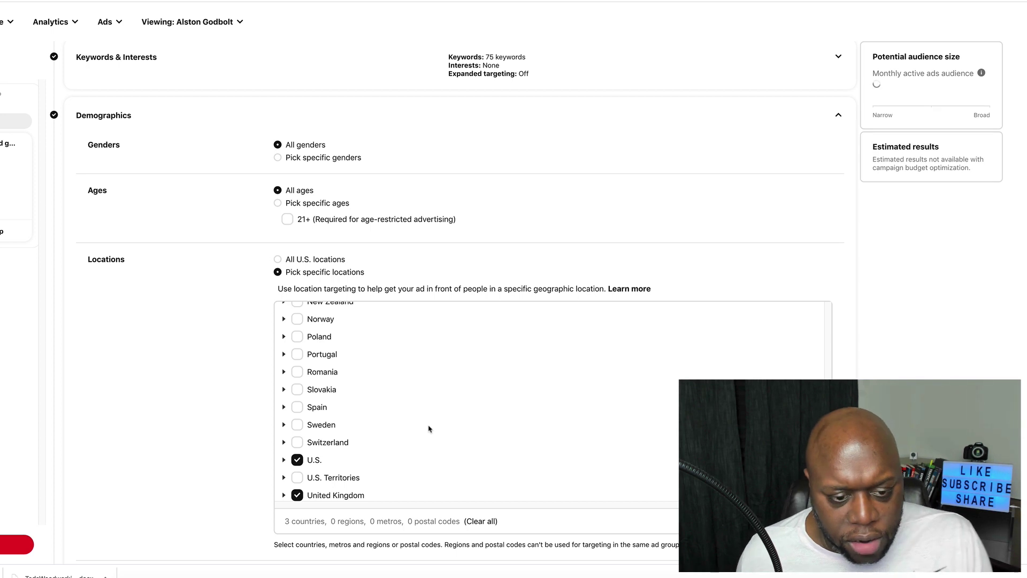
- Add New Zealand and Canada to the targeted countries
scroll(428, 429, up, 3)
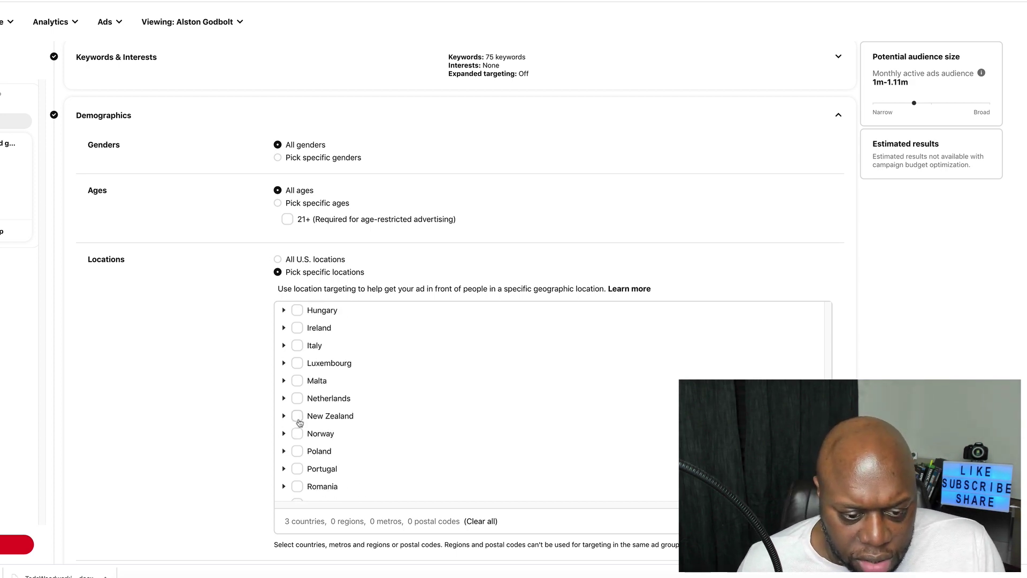
click(297, 416)
scroll(464, 454, down, 10)
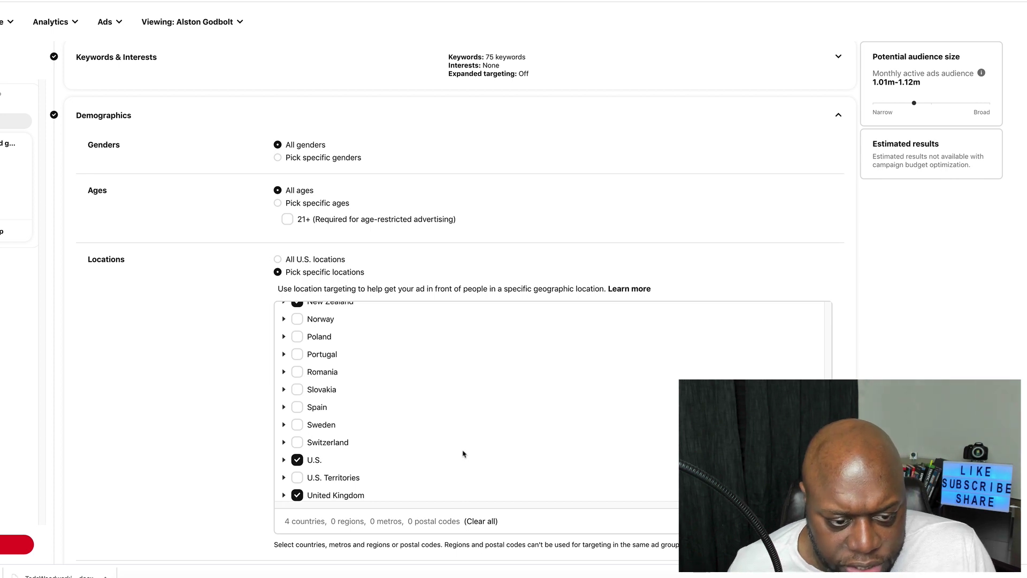
scroll(444, 454, up, 10)
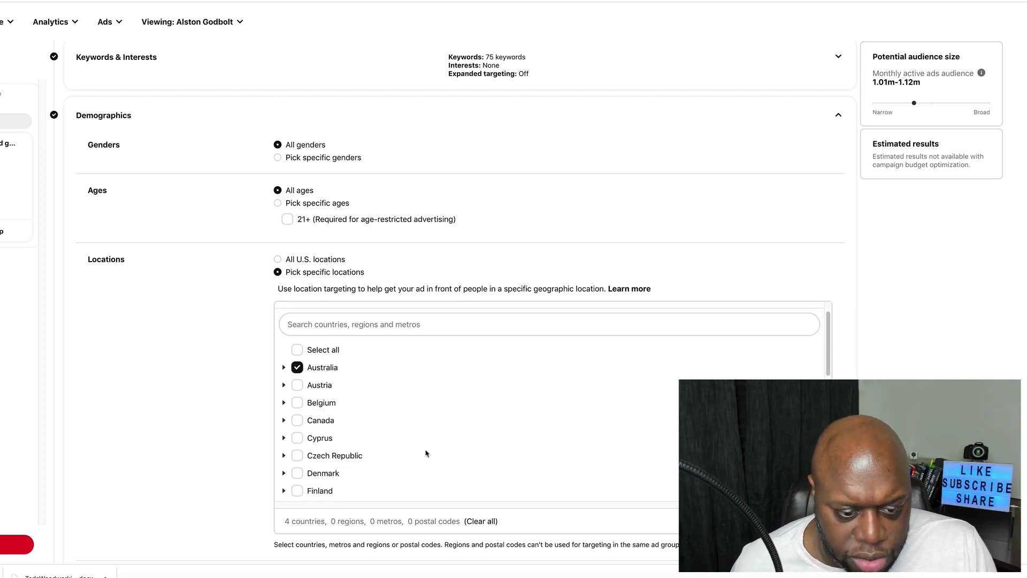
click(296, 421)
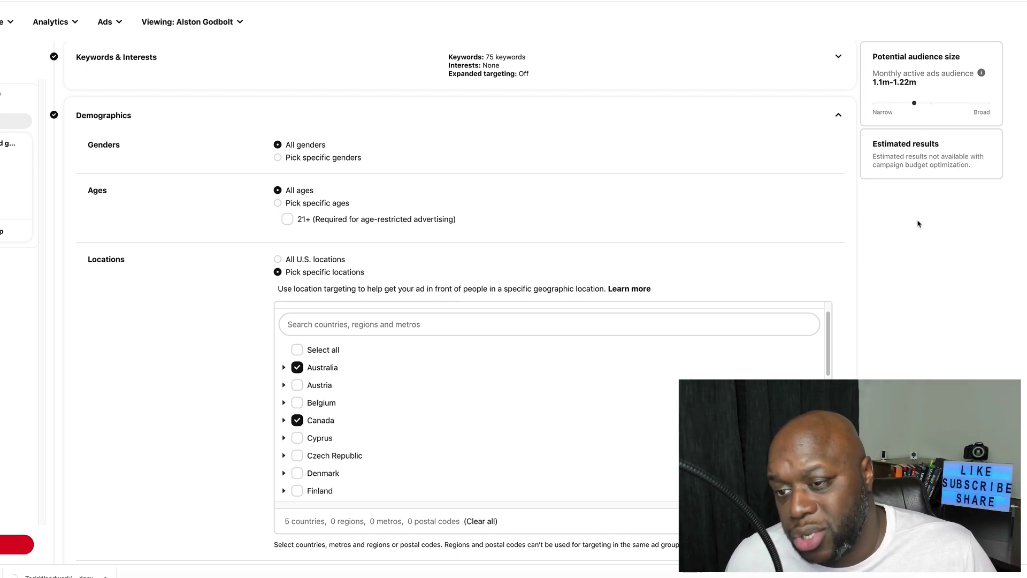
- Switch language targeting to specific languages, clear the full selection and choose only English
scroll(903, 291, down, 5)
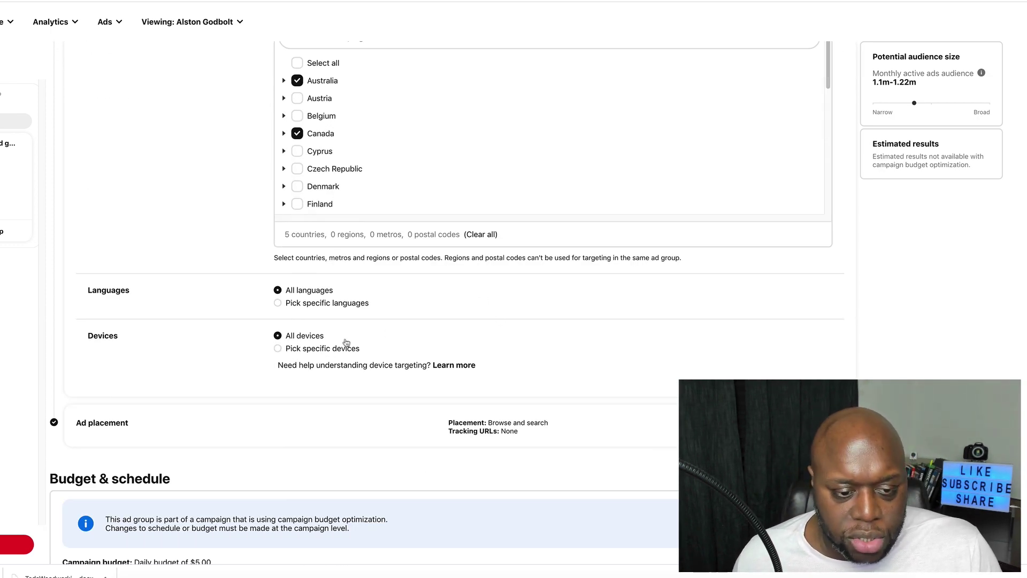
click(279, 304)
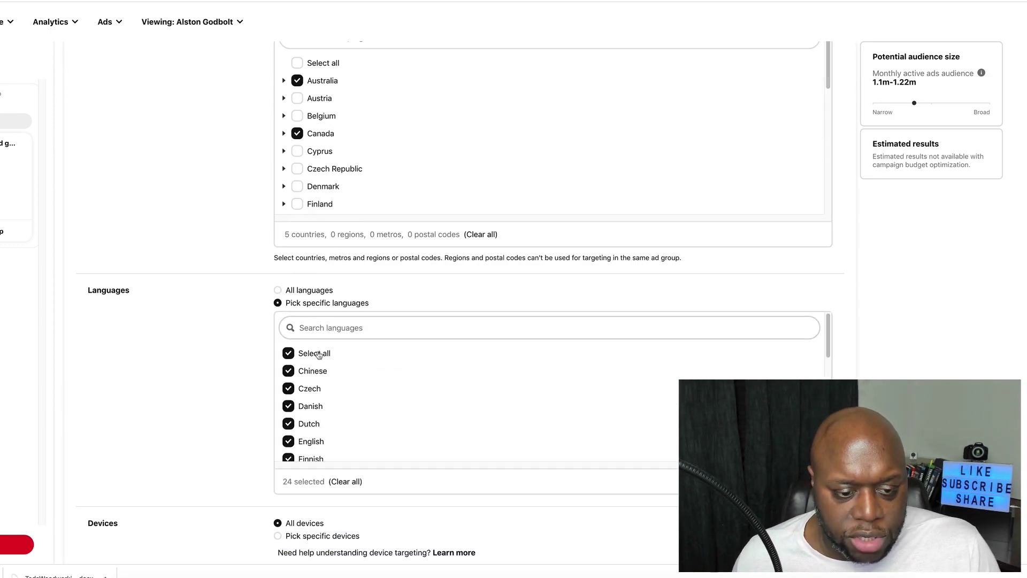
click(288, 354)
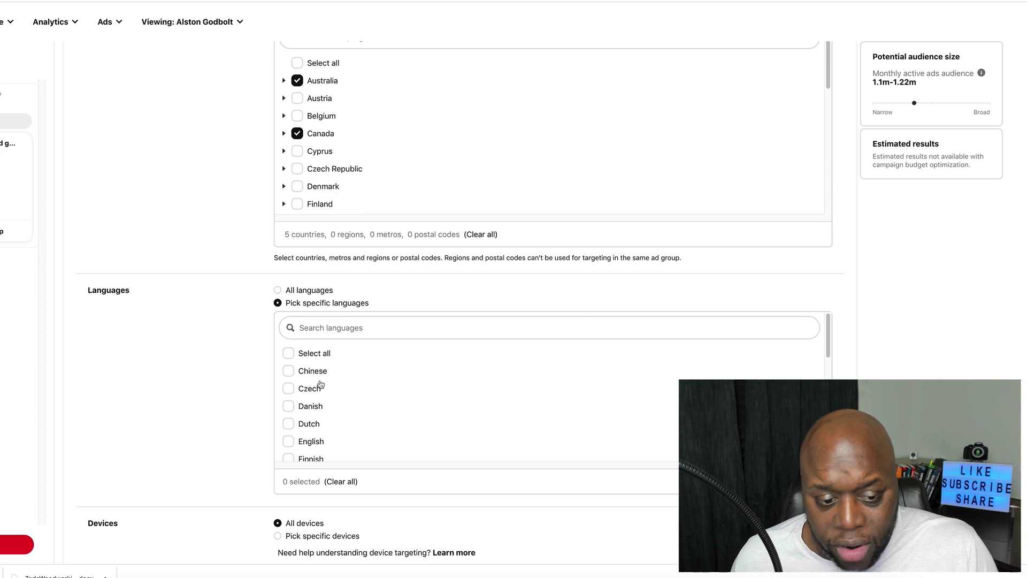
click(289, 442)
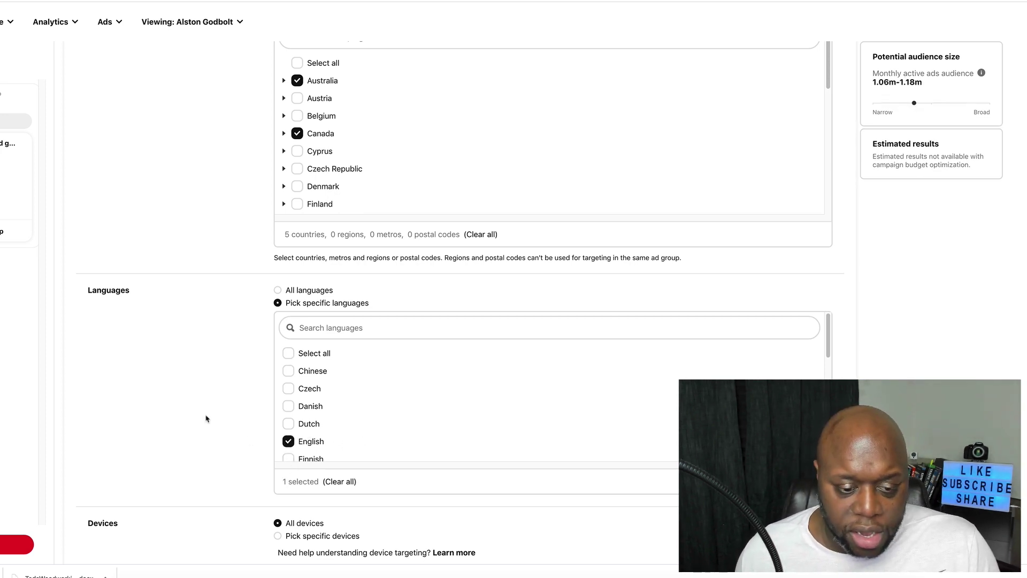
- Switch device targeting to specific devices with all device types selected, and open the ad placement settings
scroll(206, 418, down, 5)
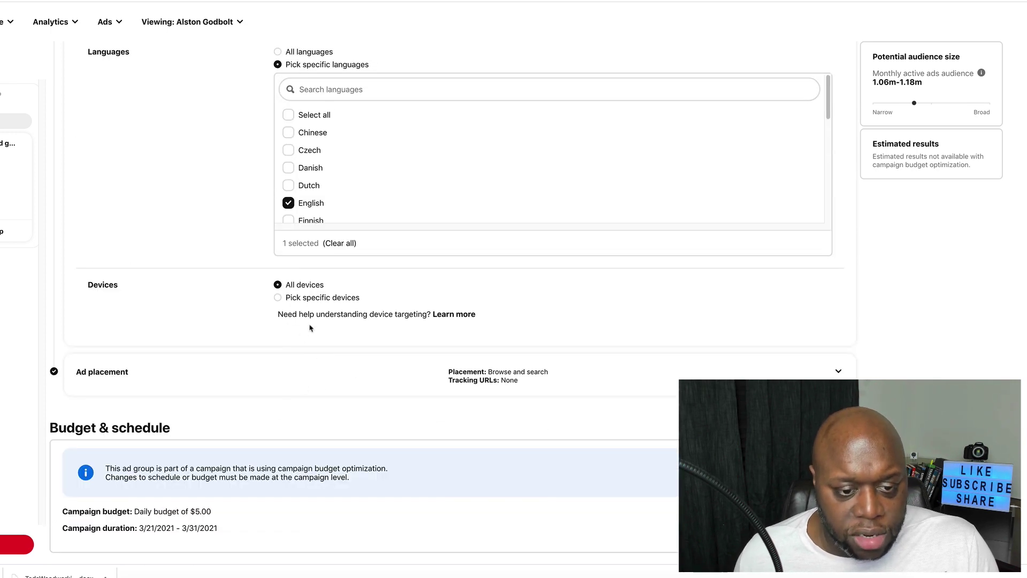
click(278, 298)
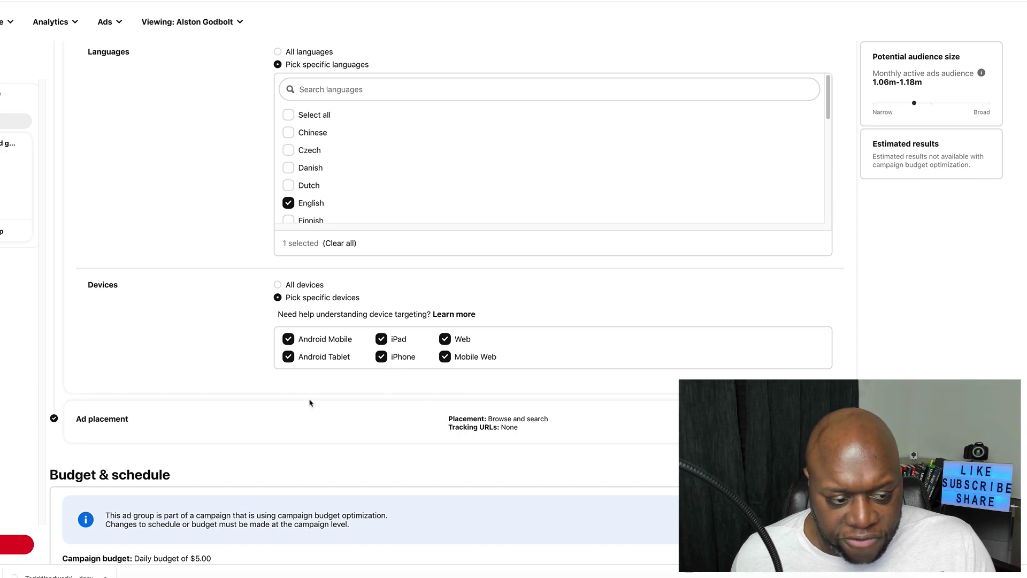
scroll(310, 403, down, 2)
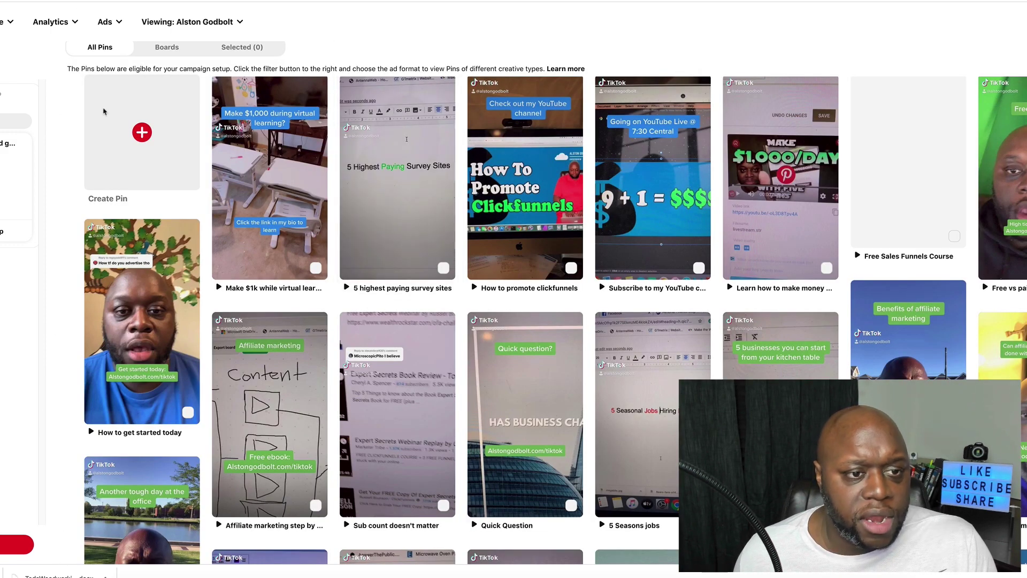
scroll(104, 112, down, 5)
scroll(433, 398, up, 15)
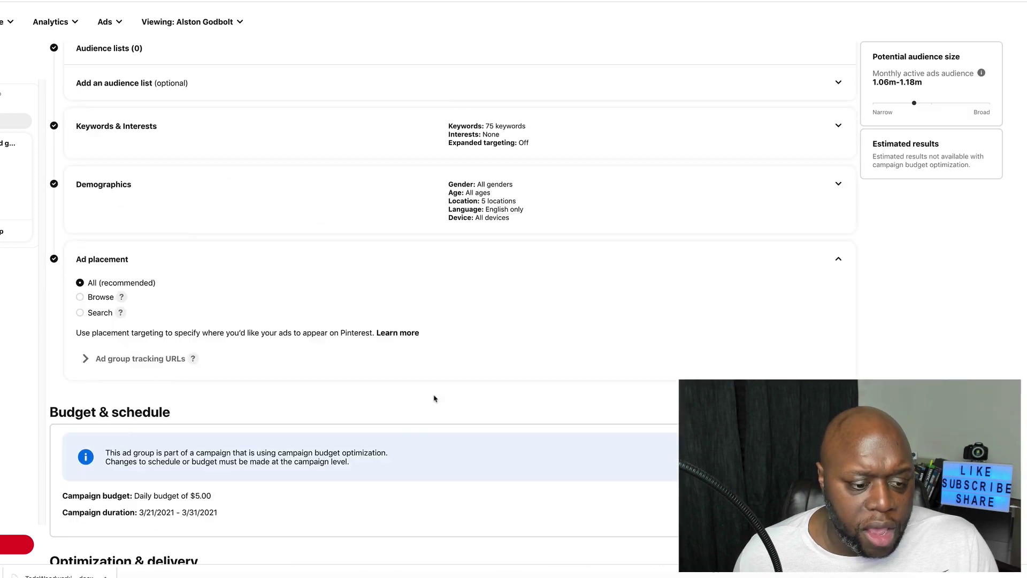
- Review the ad group's budget, bidding and Pin sections, and search Pinterest for "affiliate marketing" in a new tab
scroll(434, 398, down, 7)
scroll(344, 337, down, 1)
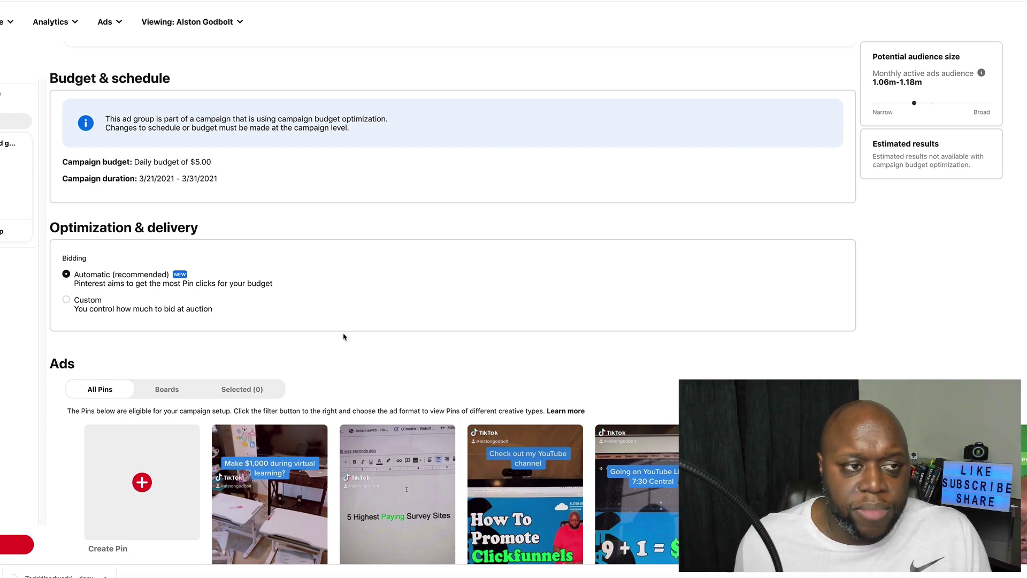
key(ctrl+t)
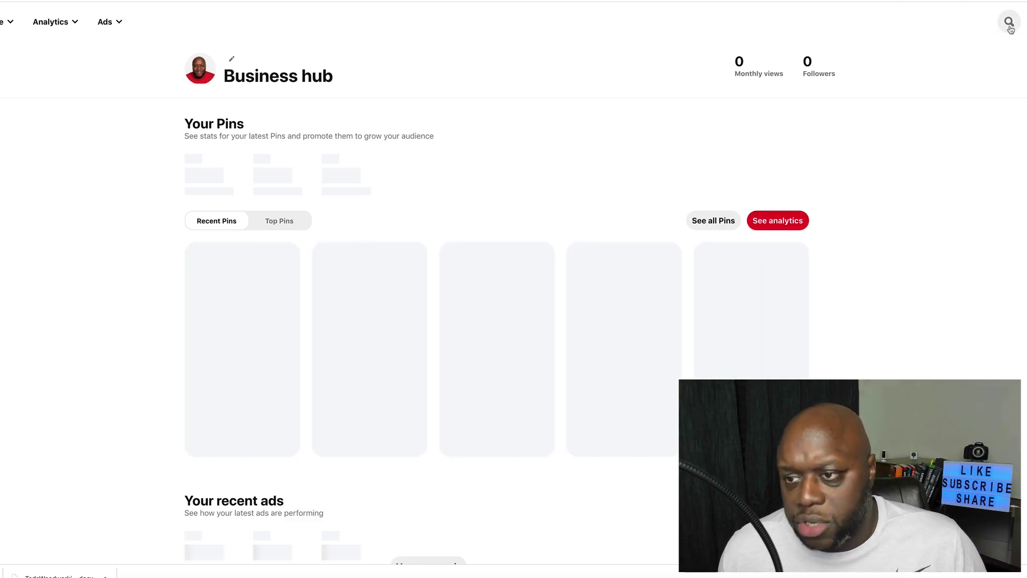
click(376, 23)
click(173, 73)
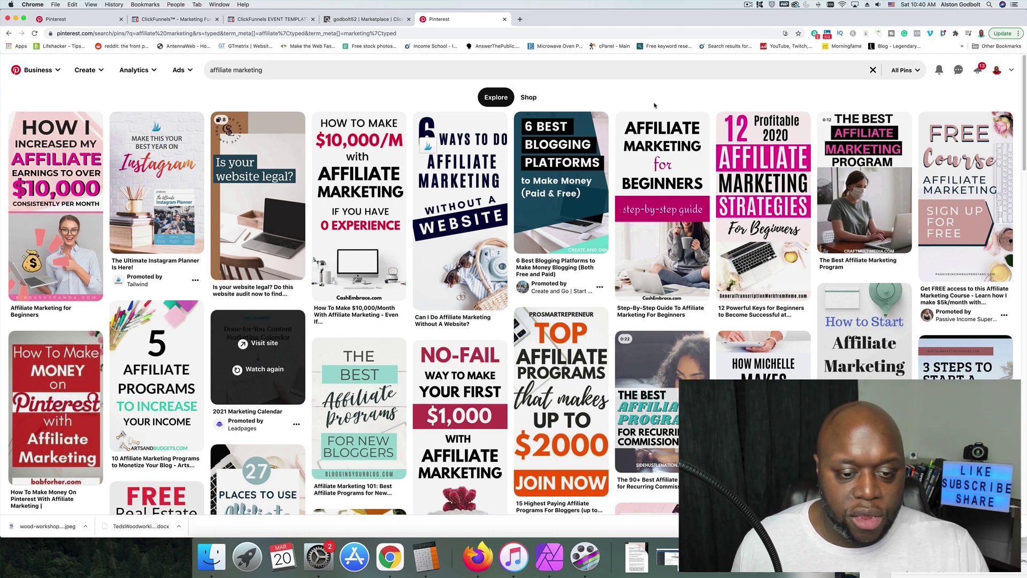
- Browse the affiliate marketing search results, examining promoted Pins and the headlines and designs they use
mouse_move(685, 125)
scroll(553, 181, down, 5)
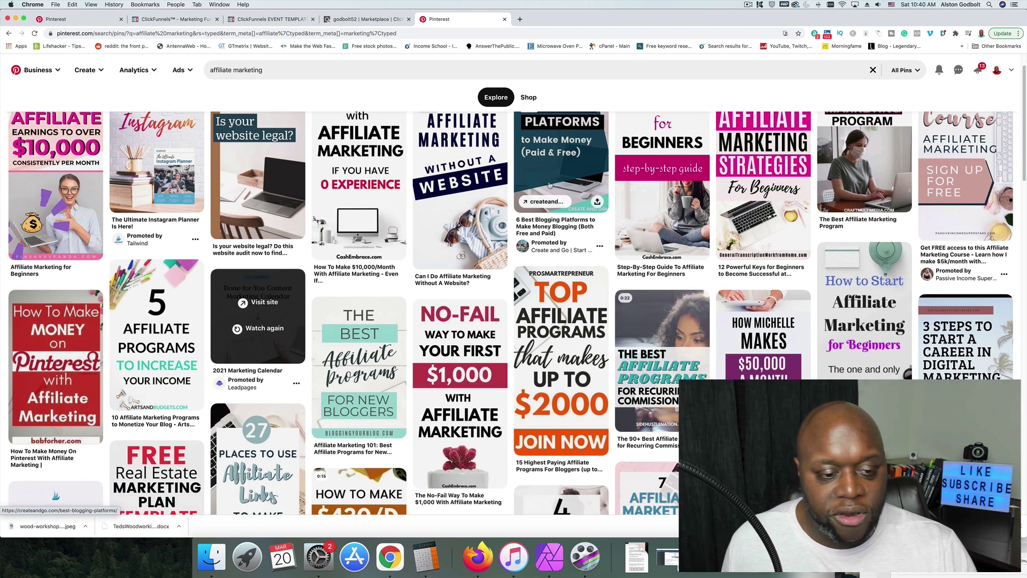
scroll(553, 181, down, 15)
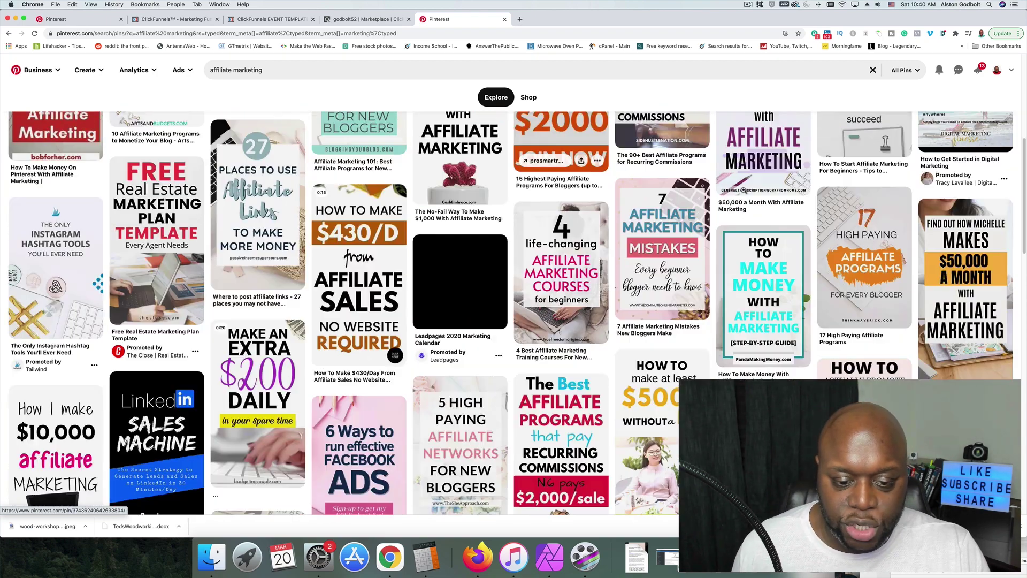
scroll(637, 194, up, 6)
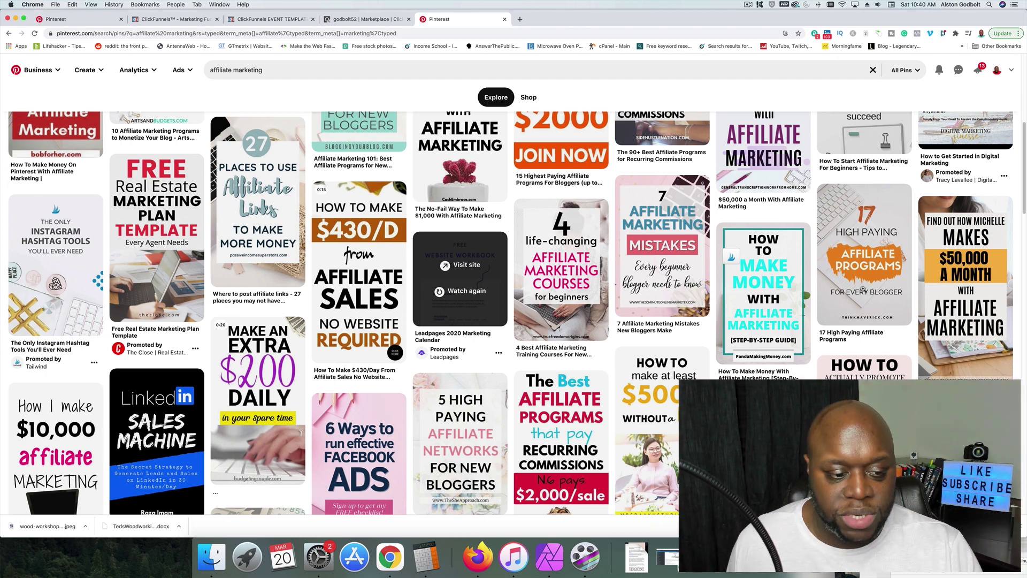
scroll(959, 237, down, 10)
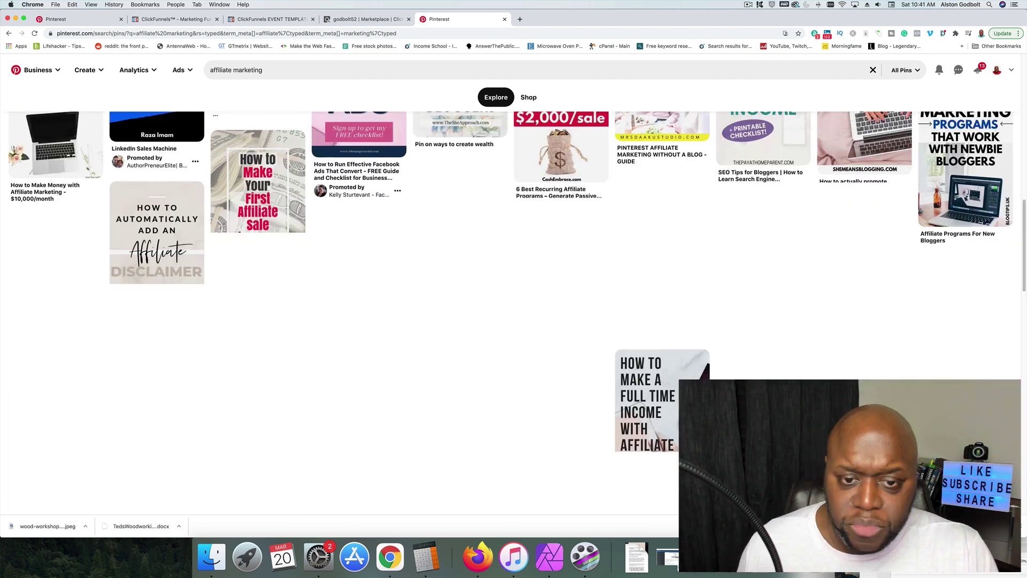
scroll(960, 237, down, 15)
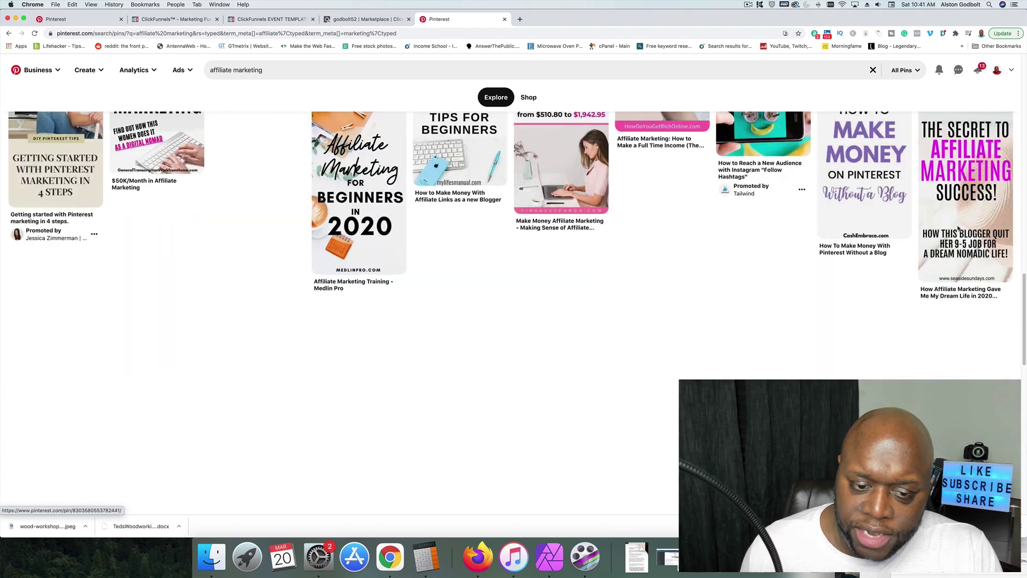
scroll(690, 276, down, 6)
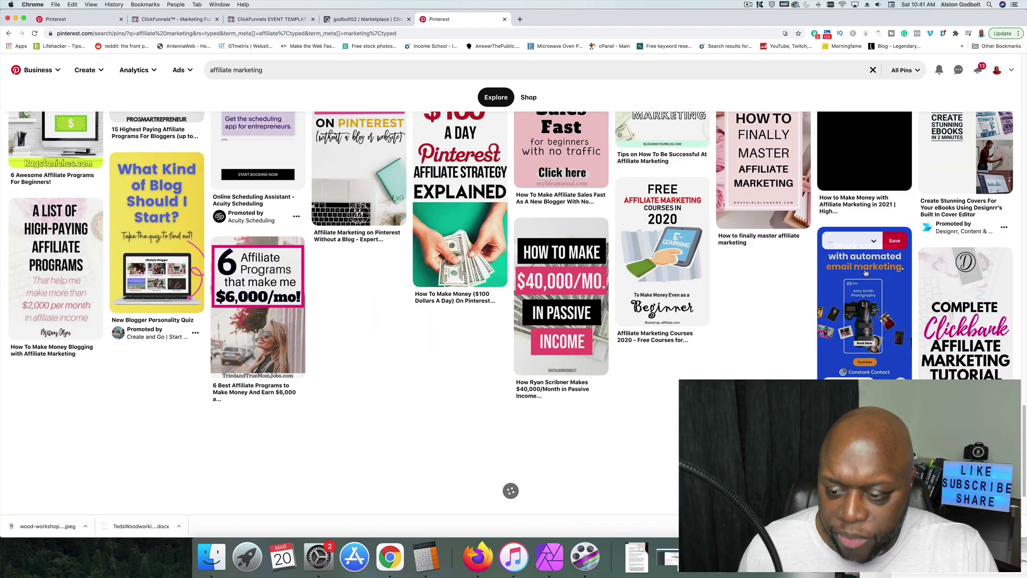
mouse_move(866, 273)
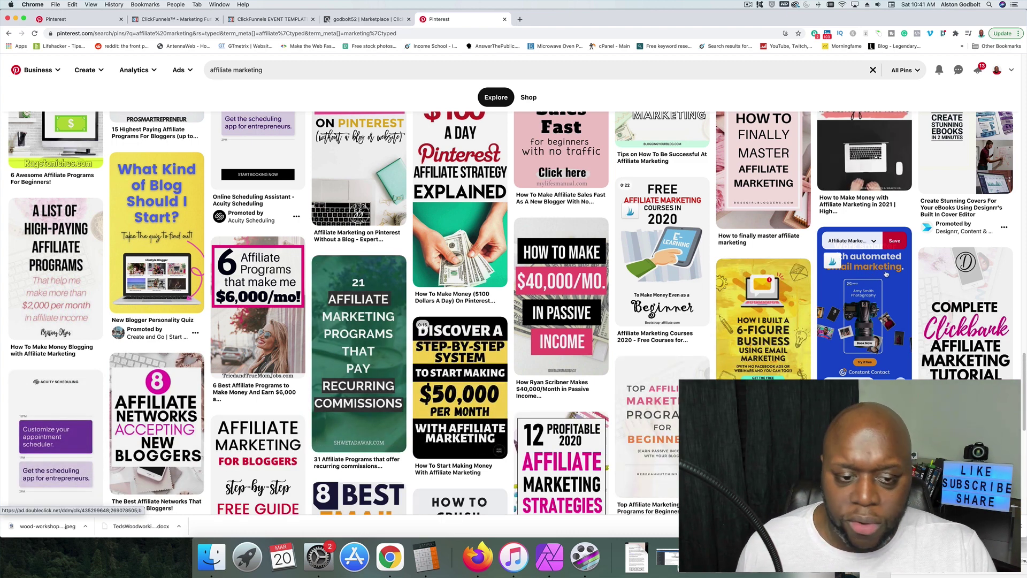
mouse_move(540, 278)
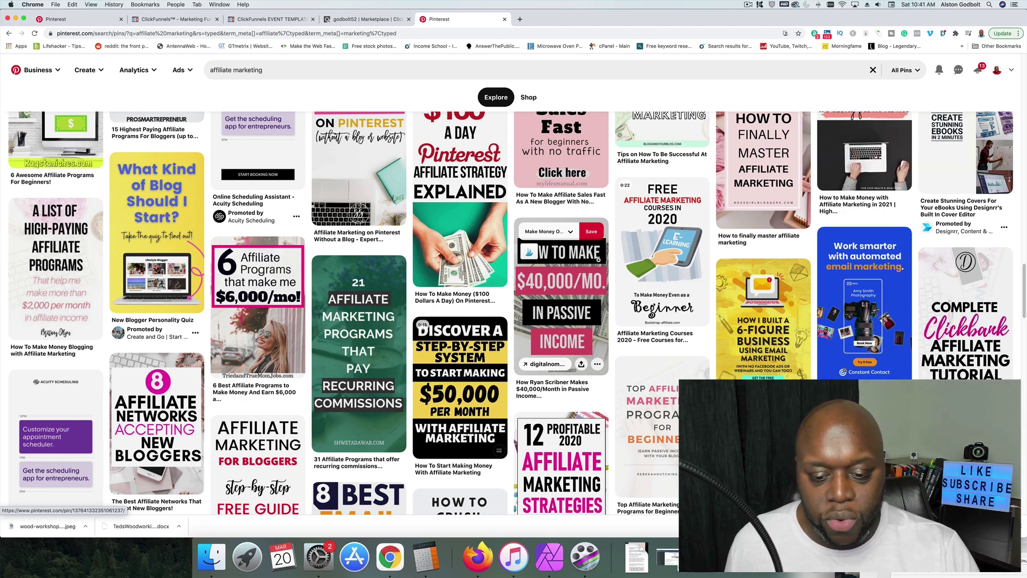
scroll(648, 292, up, 3)
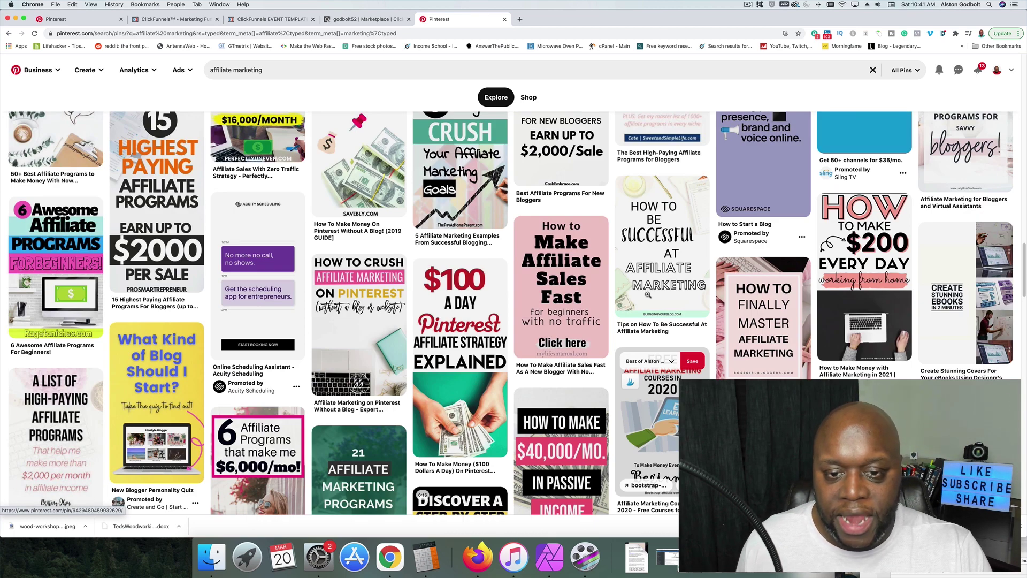
scroll(779, 298, up, 10)
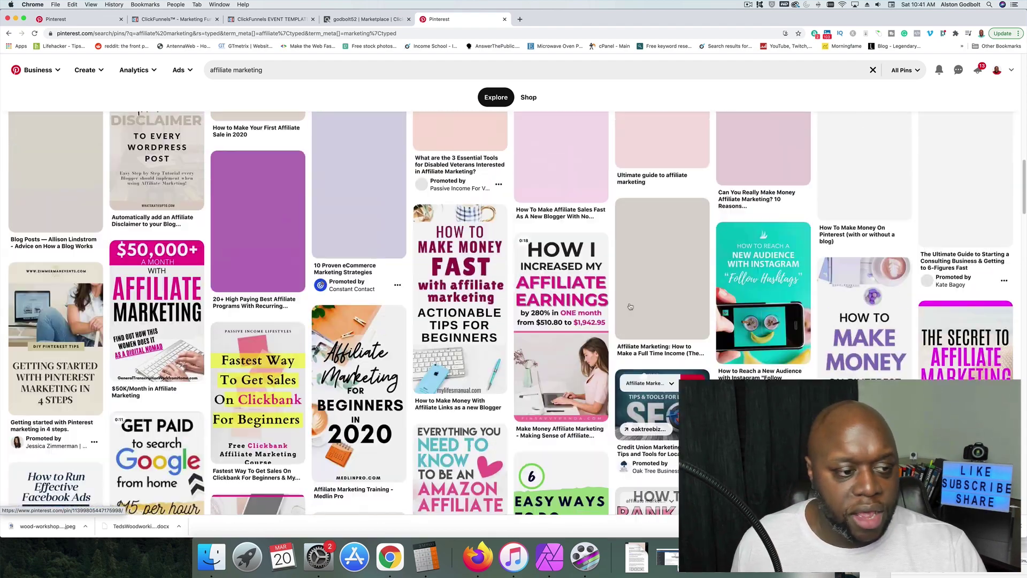
scroll(630, 306, up, 2)
scroll(630, 306, up, 3)
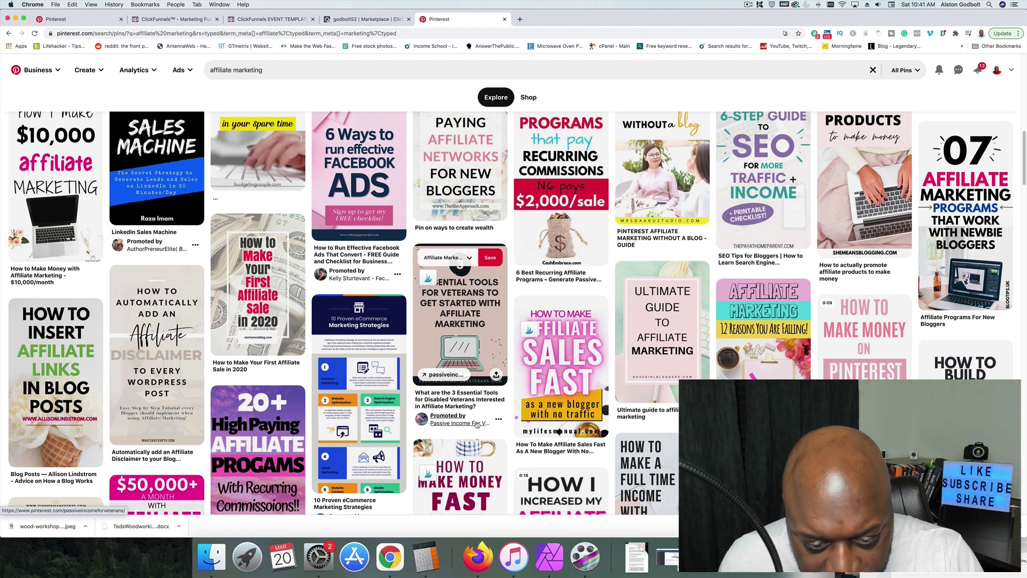
- Open the promoted Pin about three essential tools for veterans and read through its landing page article
click(466, 306)
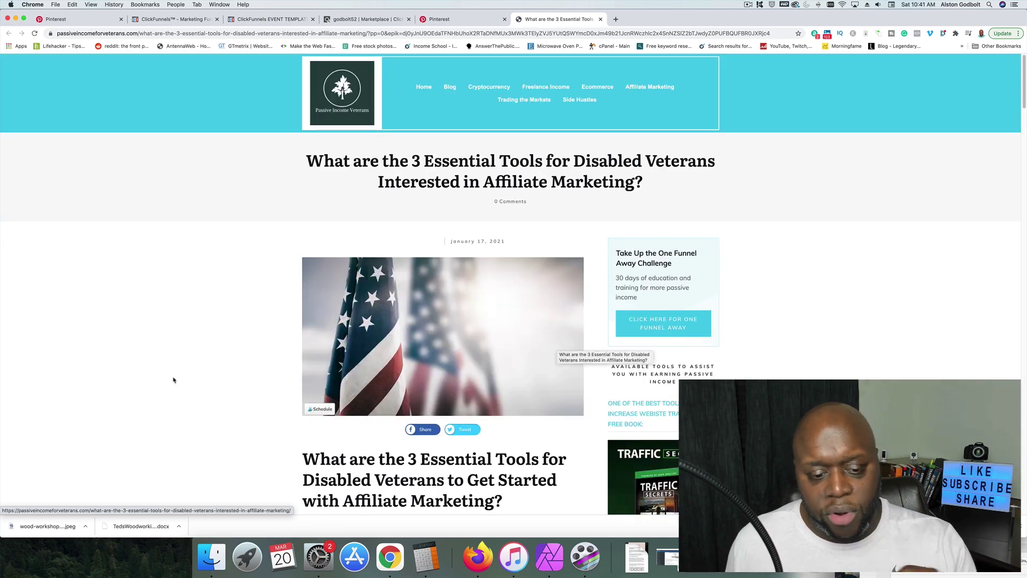
scroll(184, 384, down, 5)
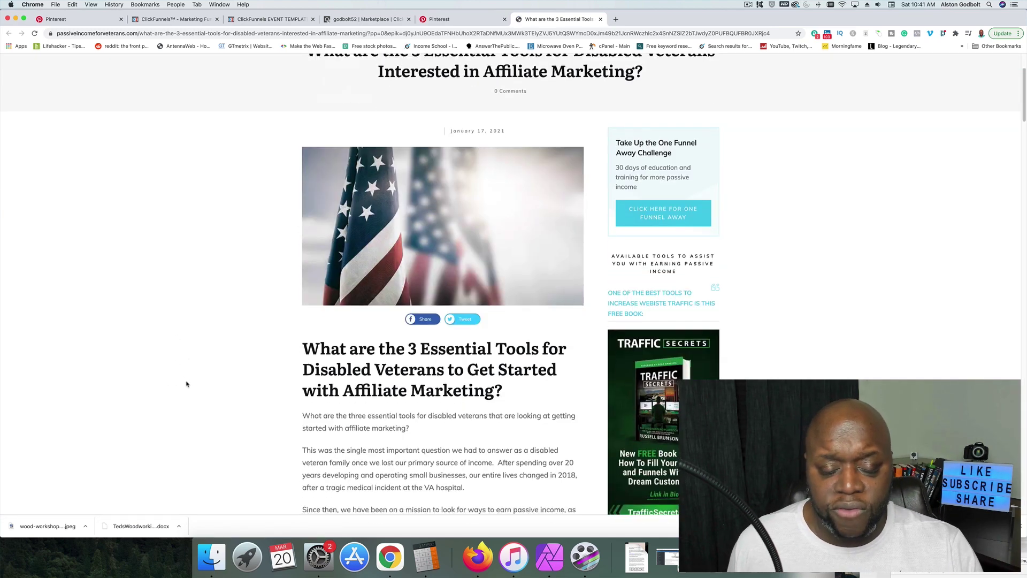
scroll(187, 384, down, 12)
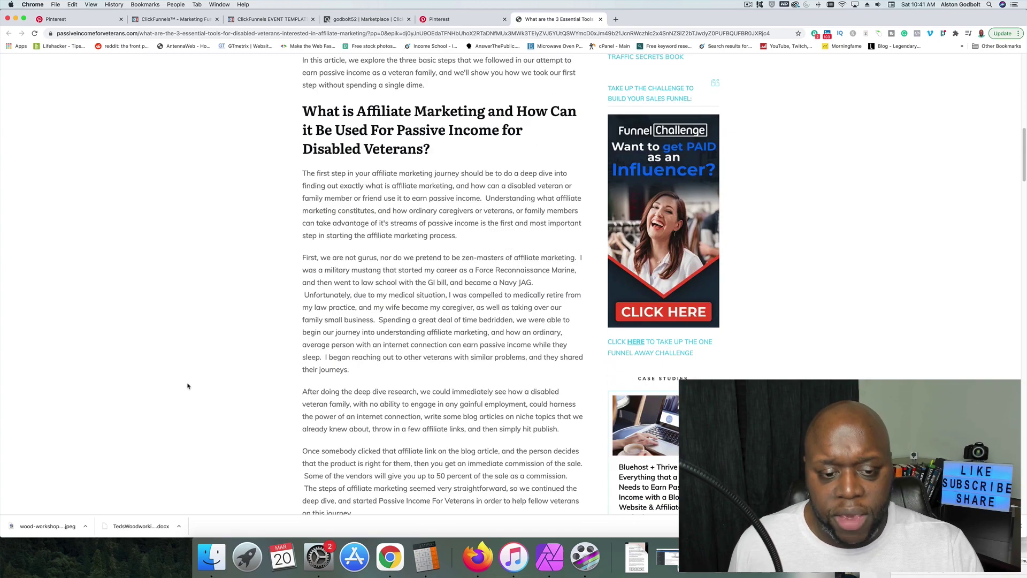
scroll(189, 391, down, 3)
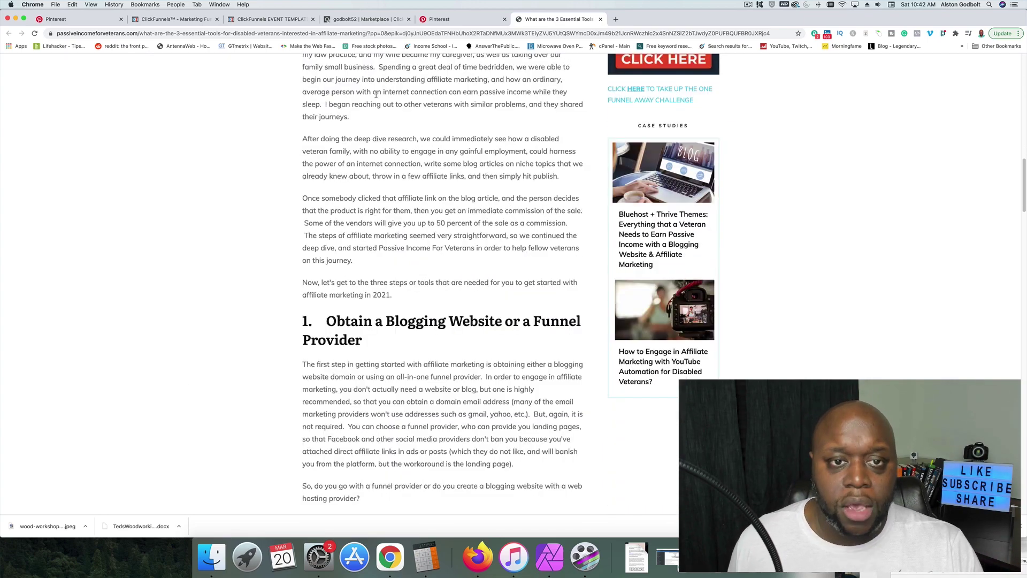
- Return to the Pinterest search results and view the Pin on making affiliate sales fast as a new blogger
click(444, 20)
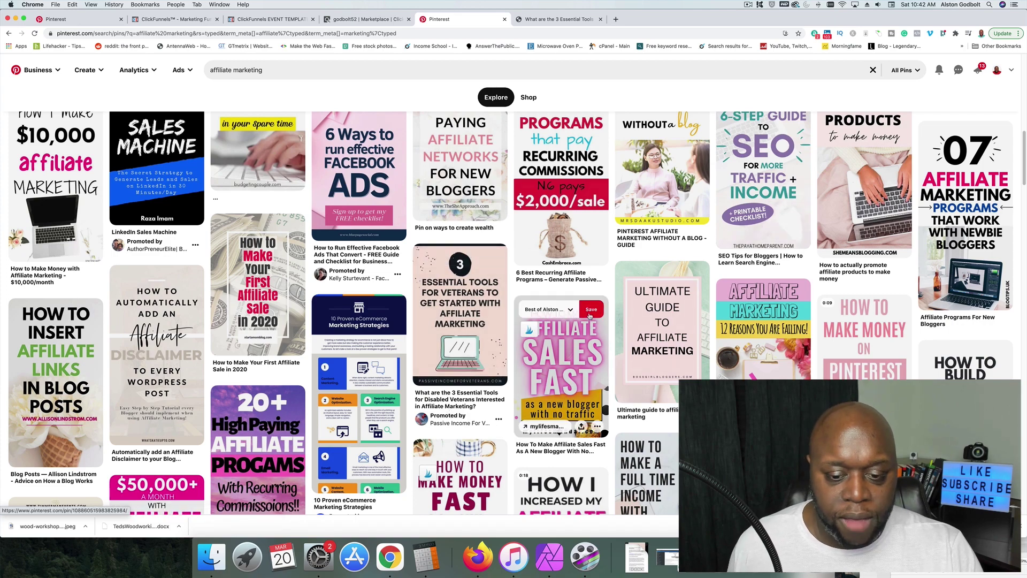
scroll(587, 318, down, 5)
scroll(587, 318, down, 7)
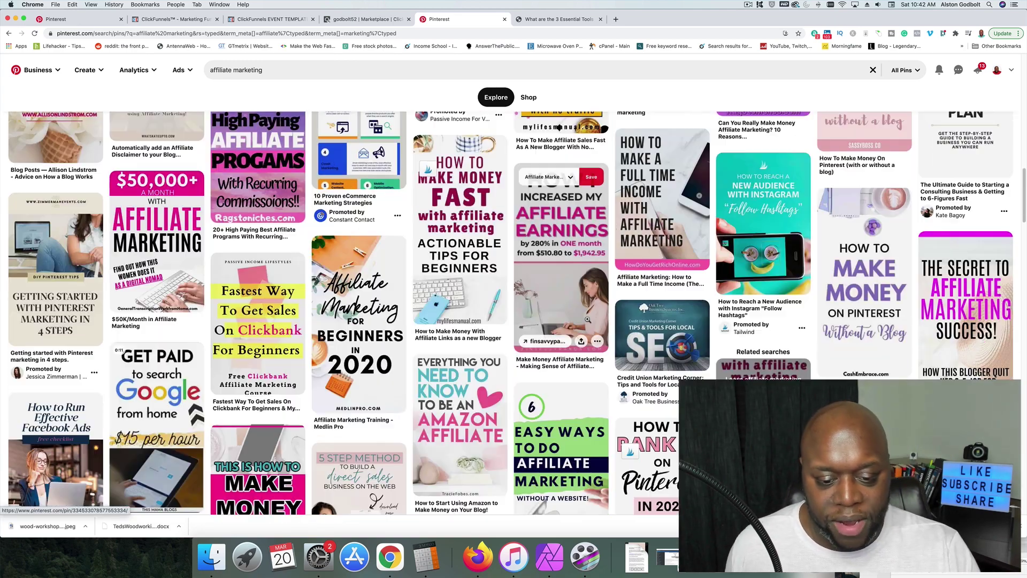
scroll(588, 323, up, 10)
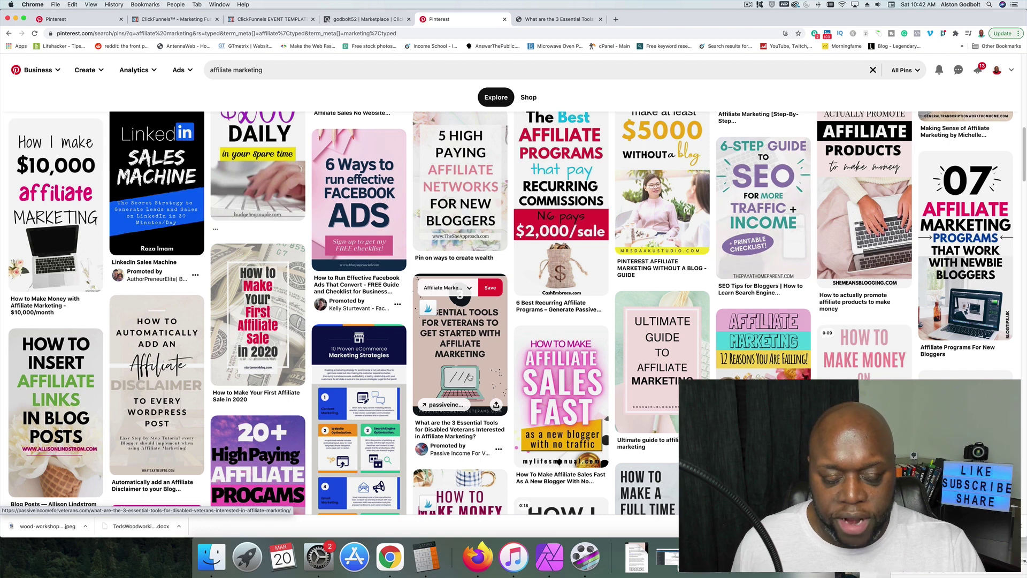
click(578, 388)
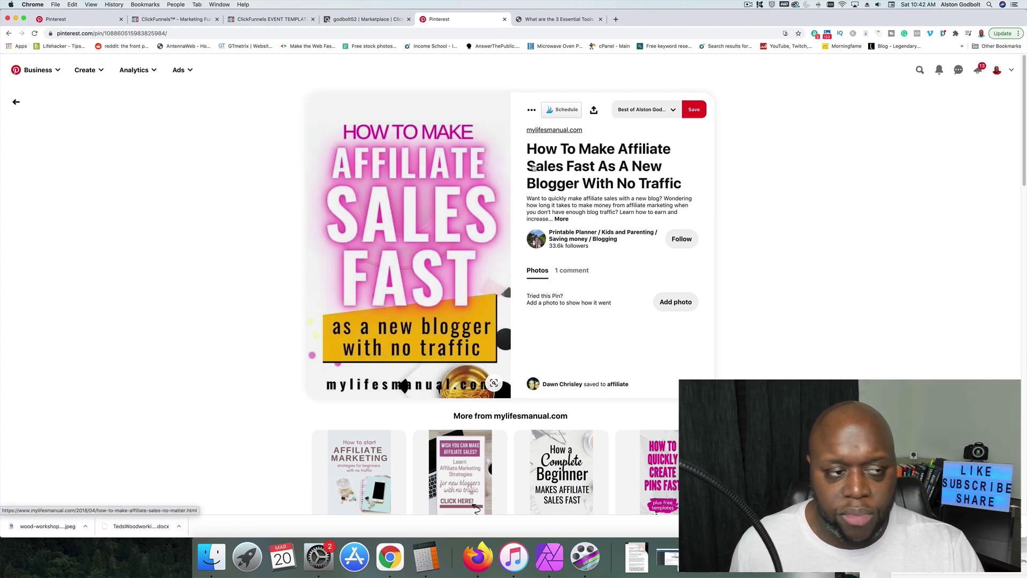
click(16, 102)
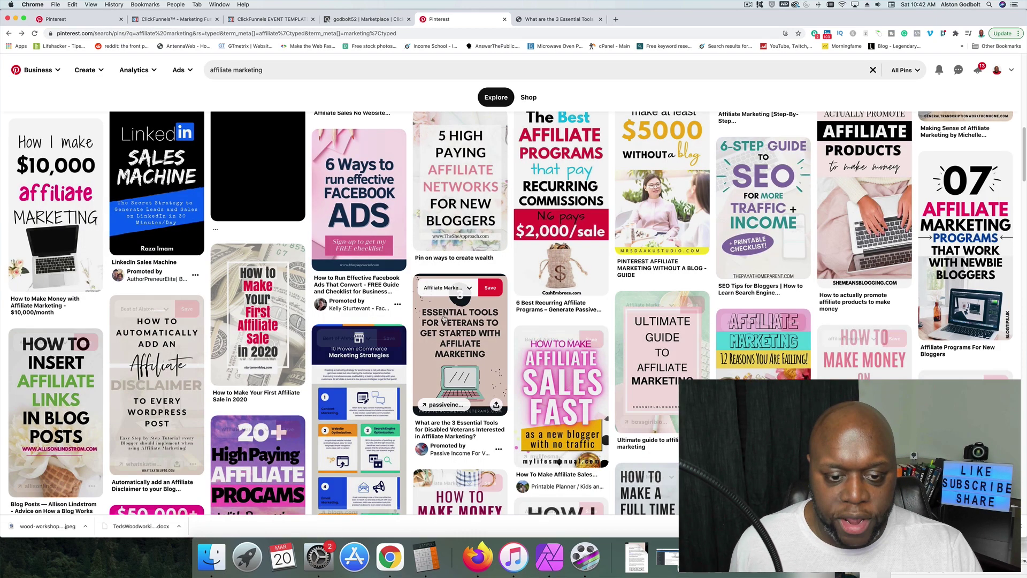
- Go back to the promoted veterans article and examine how it places affiliate links to hosting and funnel providers
click(458, 347)
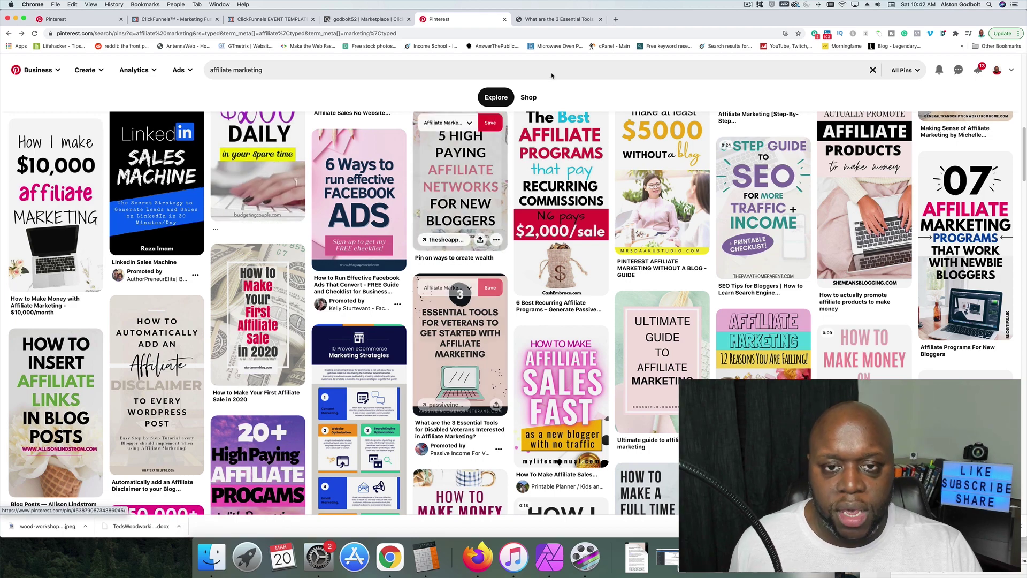
scroll(542, 286, down, 5)
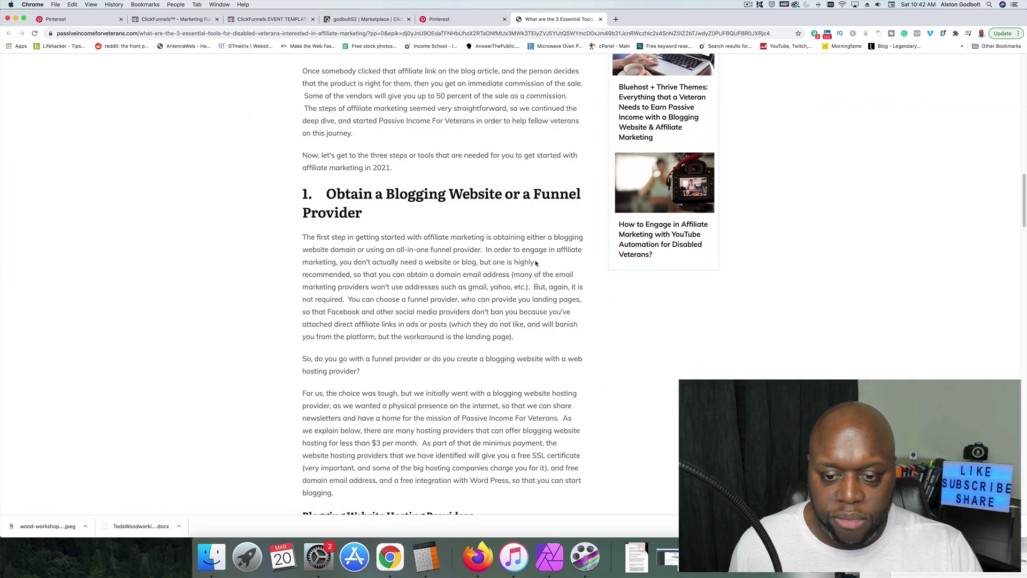
scroll(542, 285, up, 4)
scroll(542, 286, down, 12)
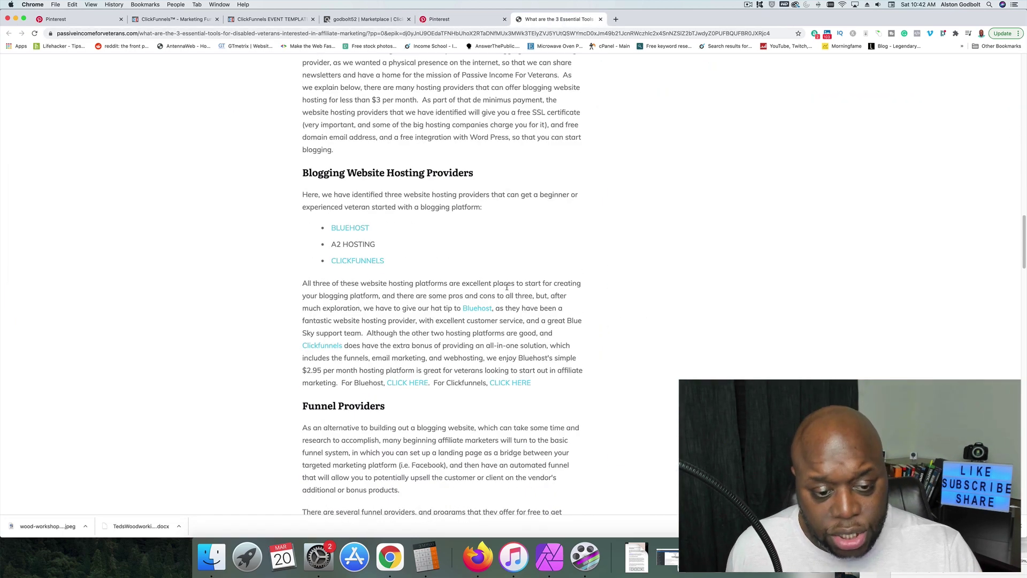
scroll(503, 283, down, 5)
scroll(503, 283, up, 5)
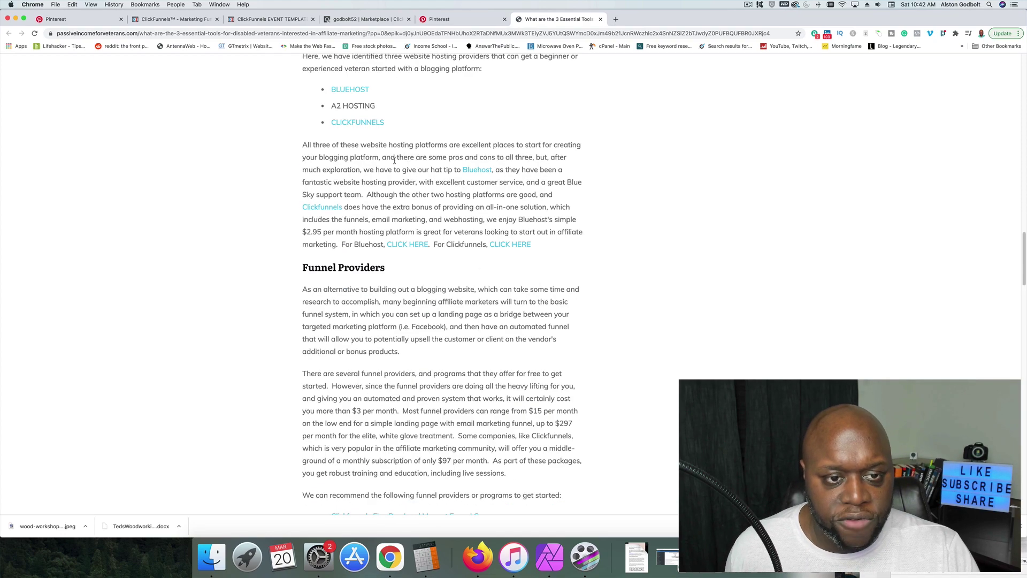
scroll(417, 155, up, 5)
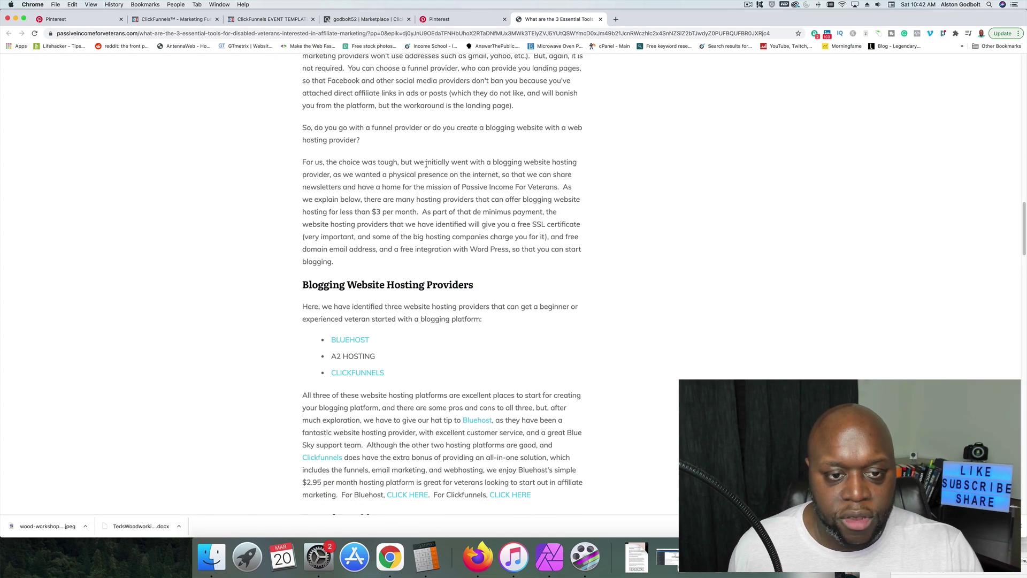
scroll(412, 171, down, 3)
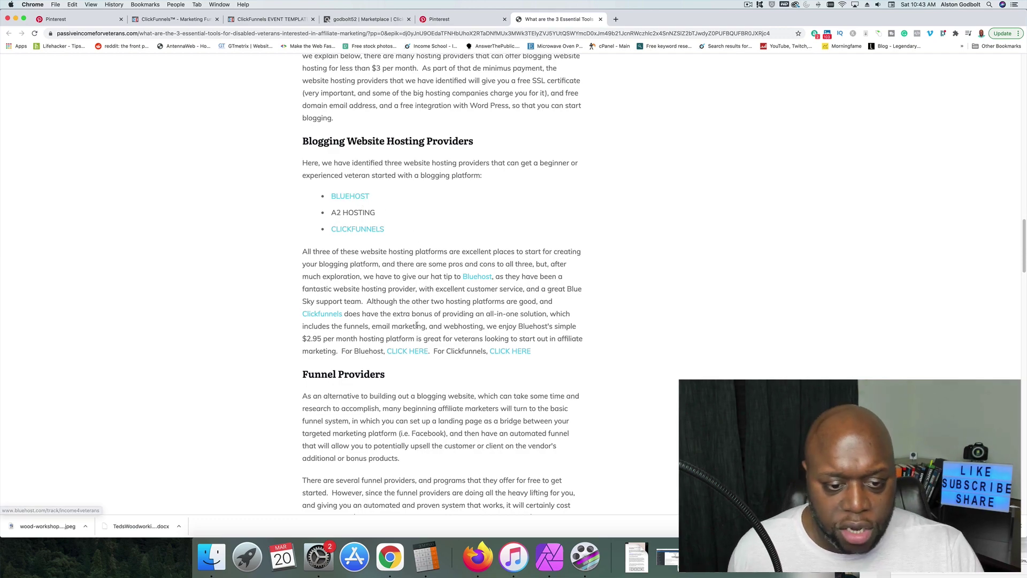
scroll(412, 328, down, 4)
scroll(412, 328, down, 5)
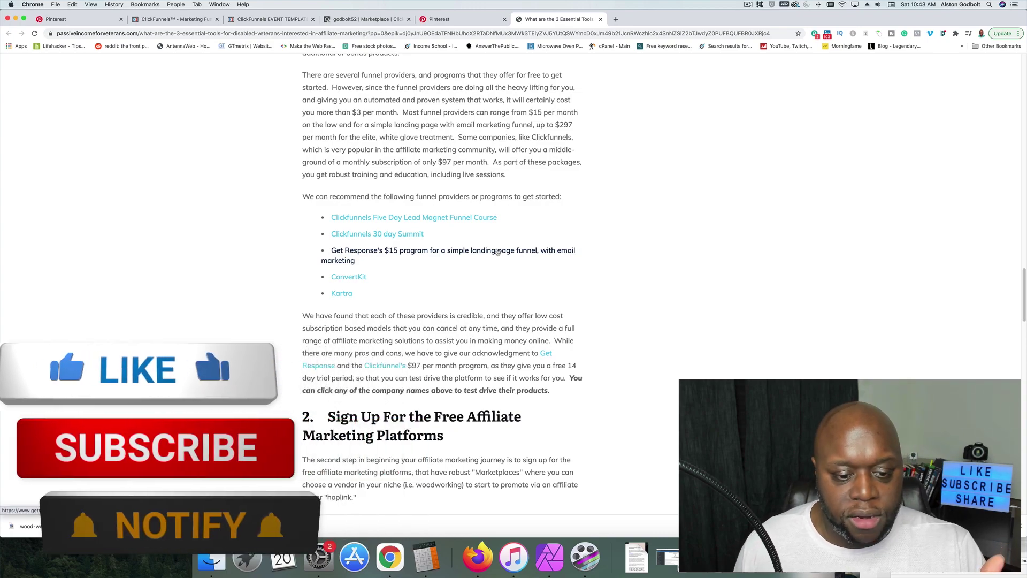
scroll(498, 254, down, 7)
scroll(498, 261, up, 15)
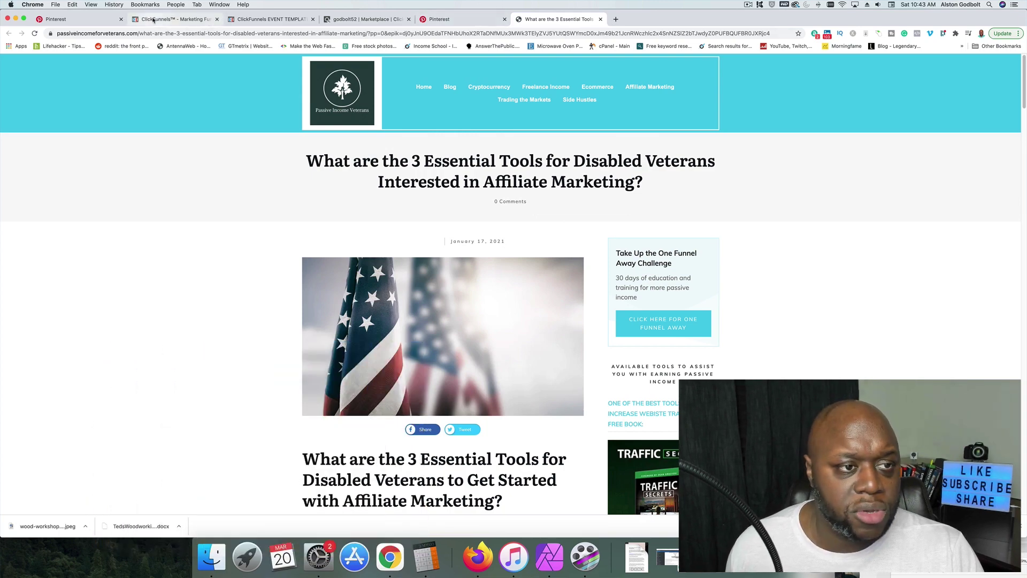
- Switch to the ClickFunnels listicle page and review its items from delivering food to creating an online course
click(269, 19)
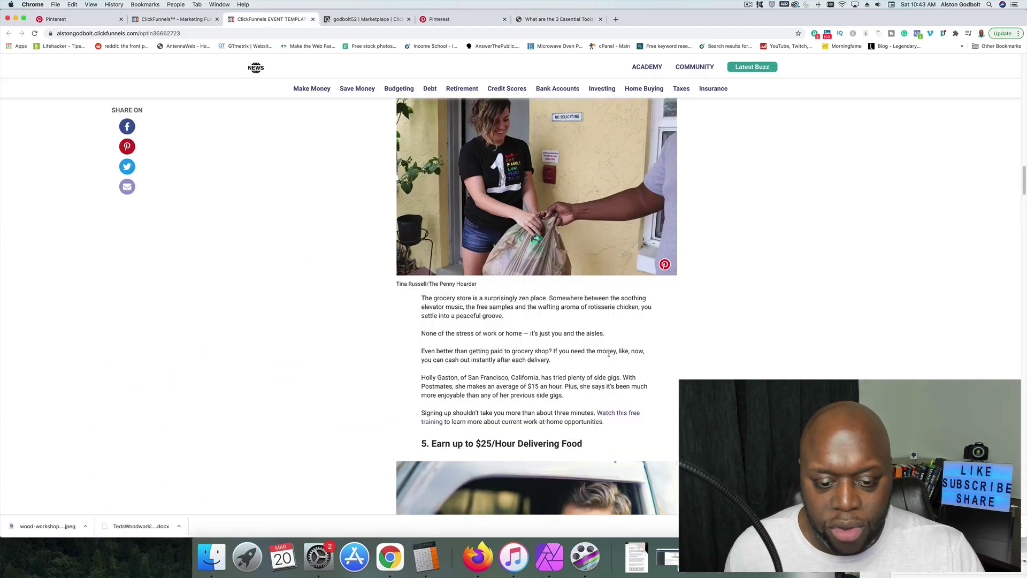
scroll(609, 354, down, 10)
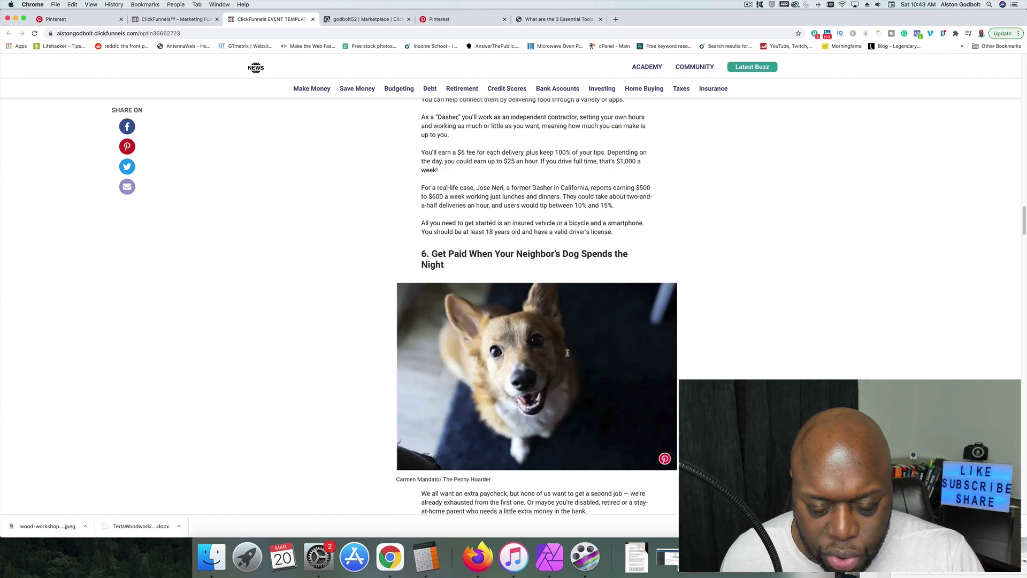
scroll(567, 353, down, 10)
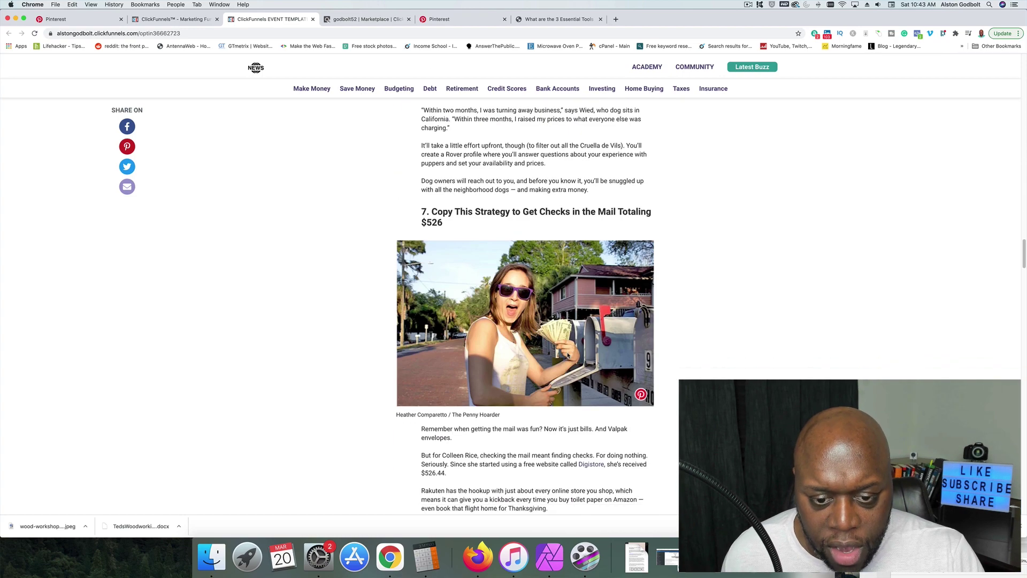
scroll(567, 354, down, 10)
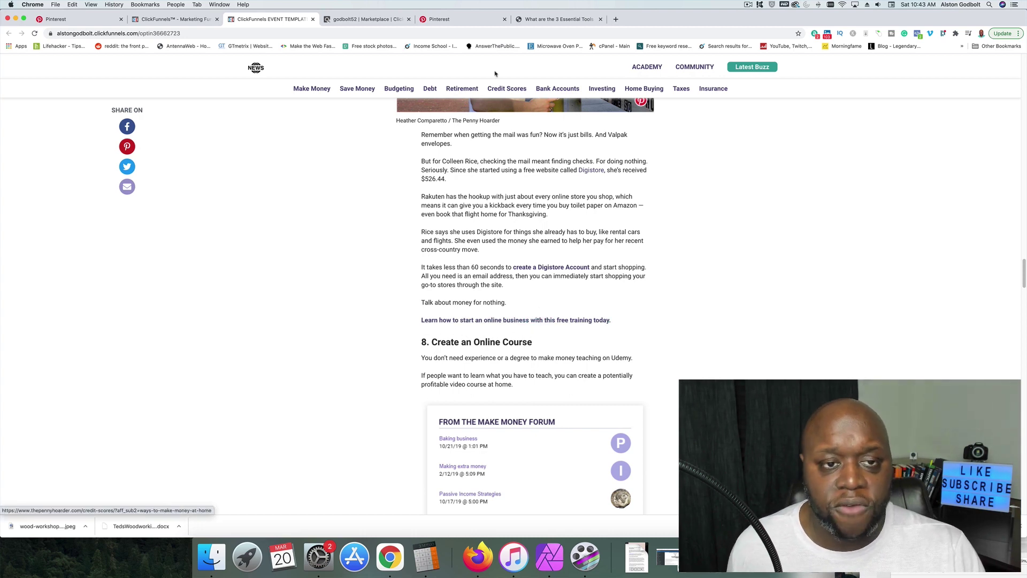
- Switch to the ClickBank marketplace and list the Affiliate Marketing offers under E-business & E-marketing, sorted by Gravity
click(370, 19)
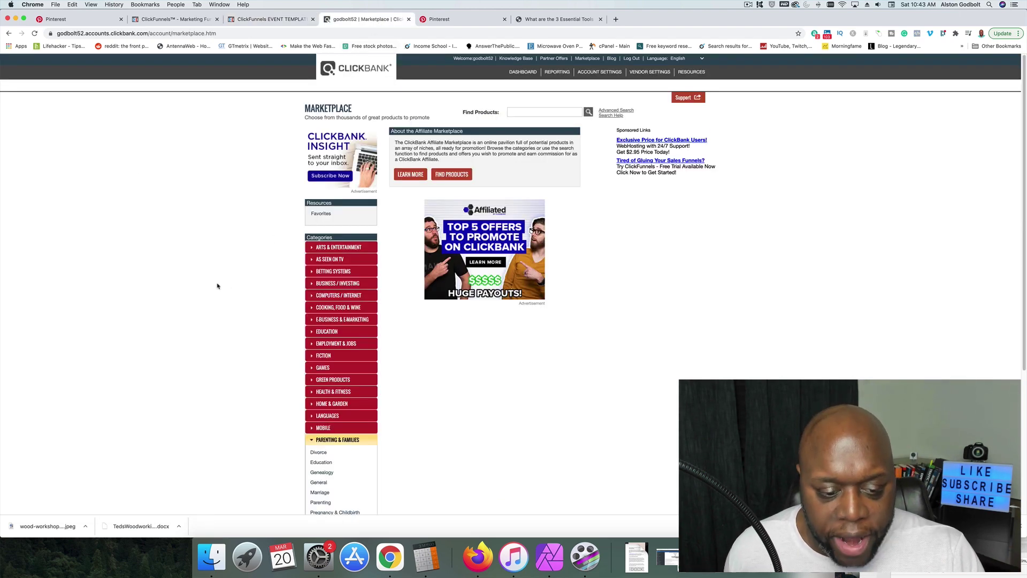
scroll(218, 286, down, 2)
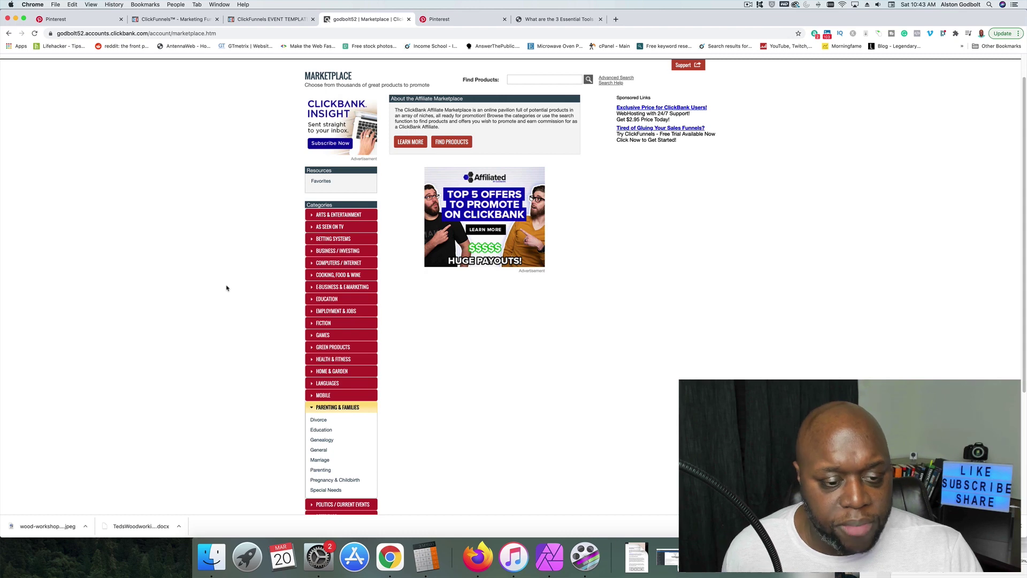
click(311, 289)
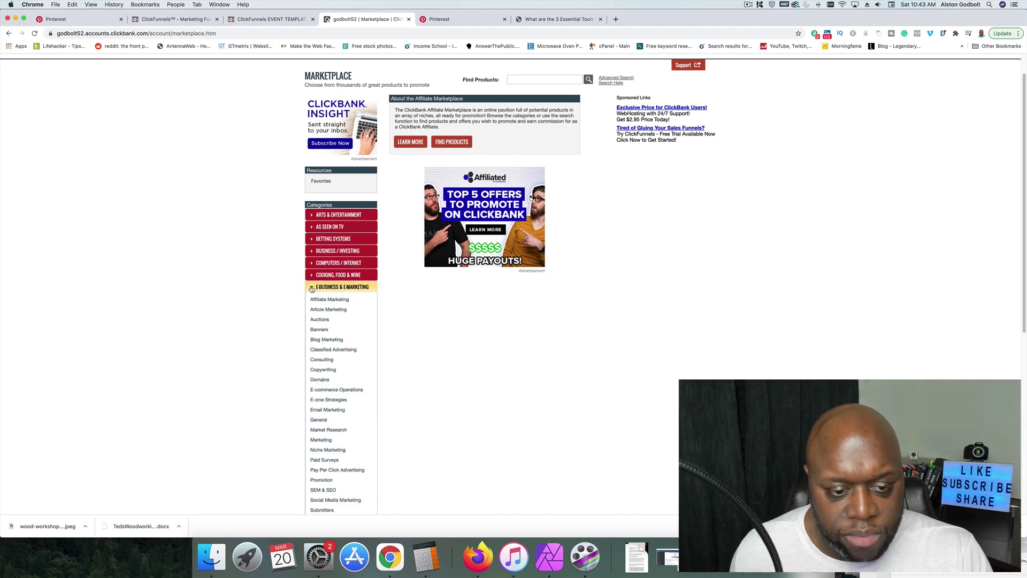
click(332, 301)
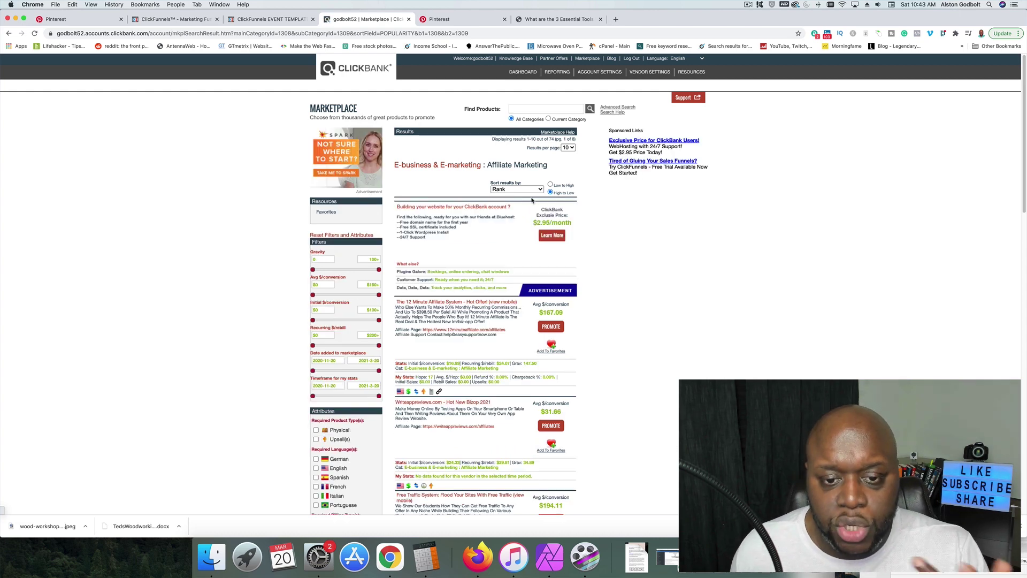
click(527, 190)
click(519, 218)
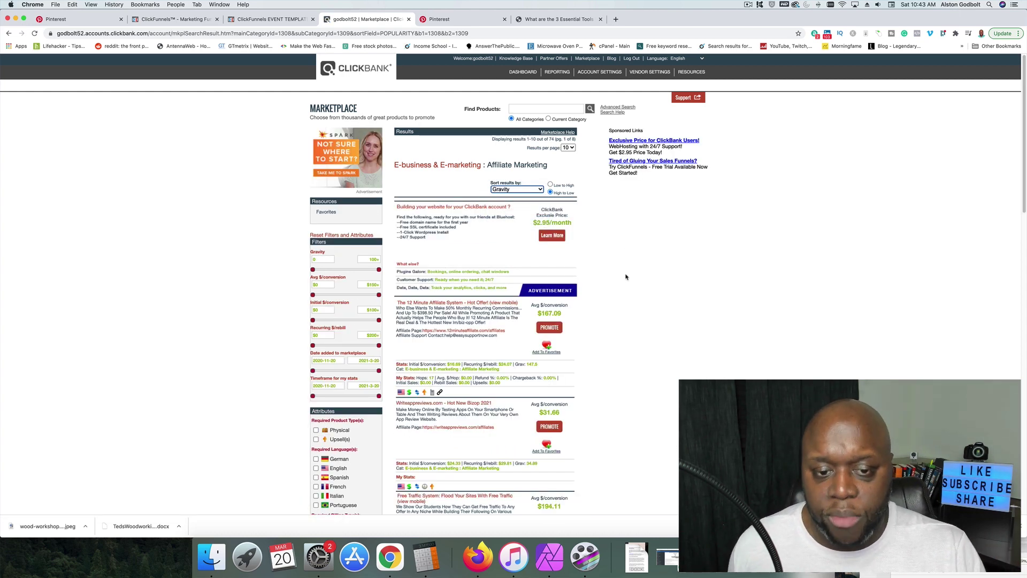
- Generate a HopLink for The 12 Minute Affiliate System with the tracking ID pinads and copy it
scroll(625, 278, down, 2)
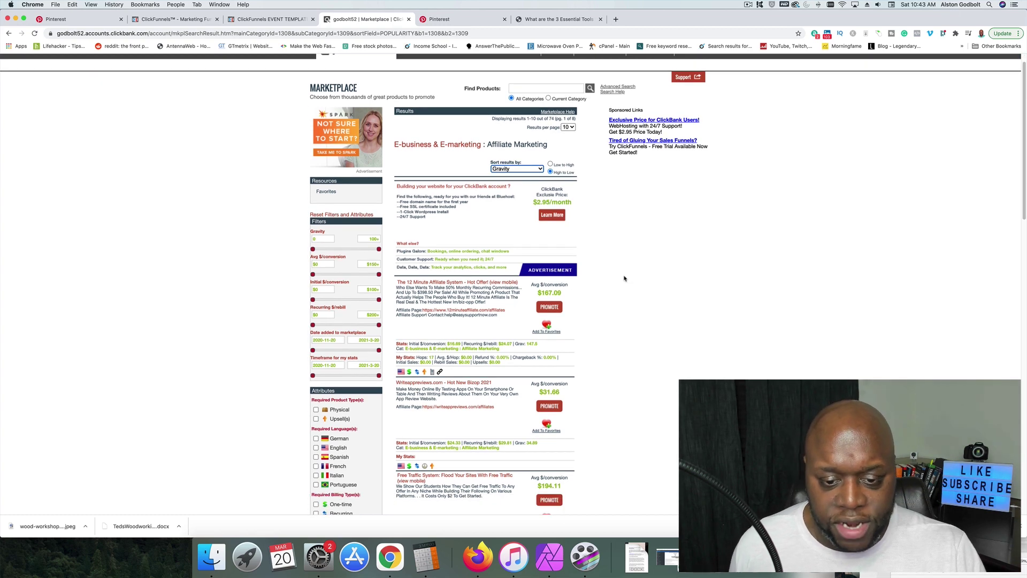
click(554, 308)
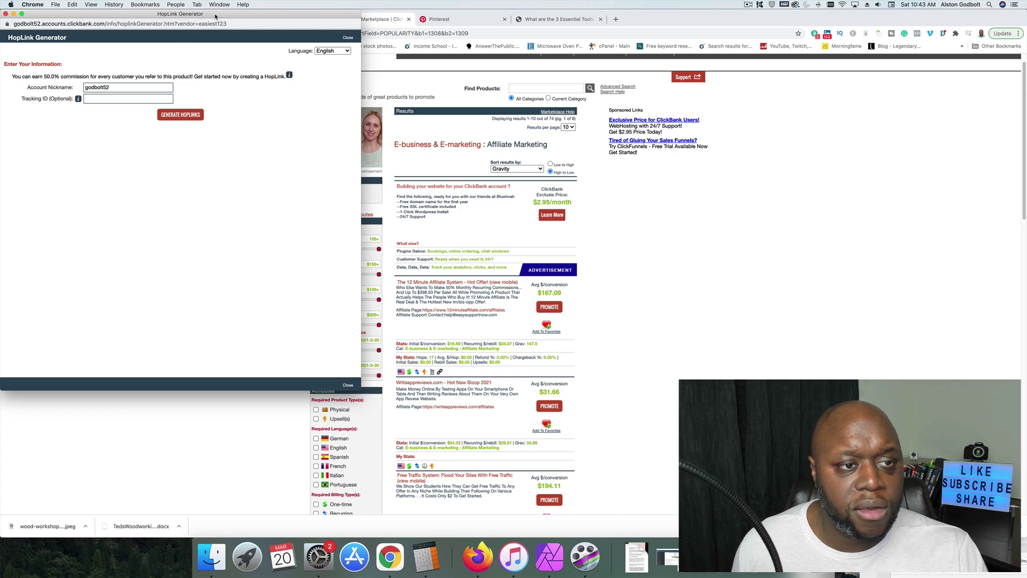
drag(215, 17, 362, 32)
click(259, 115)
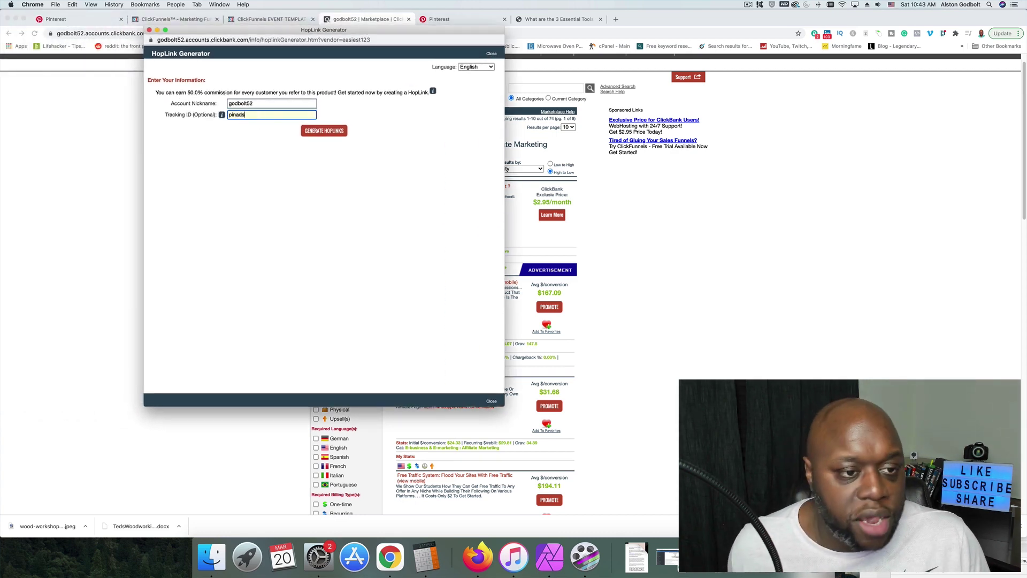
click(324, 130)
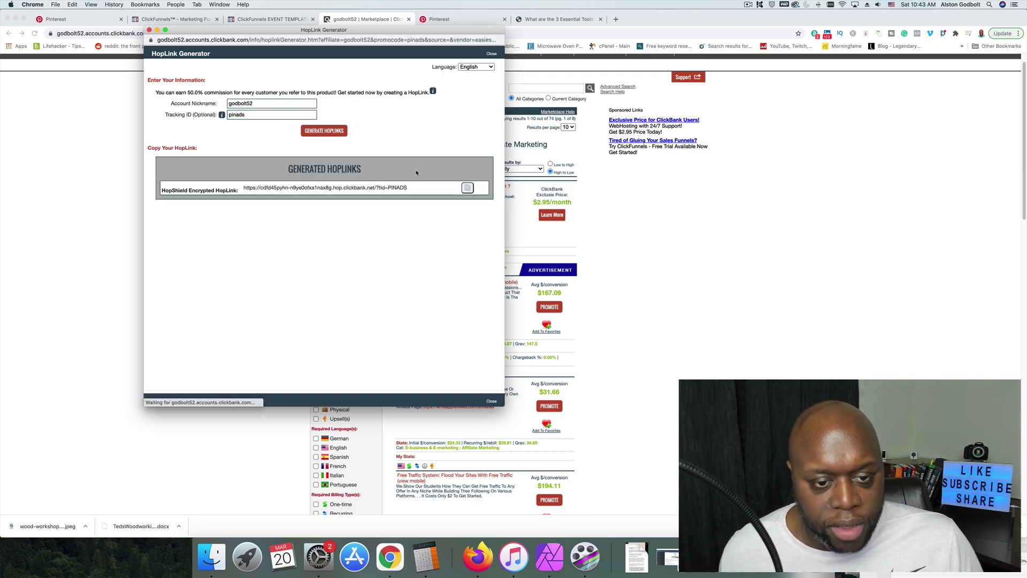
click(467, 189)
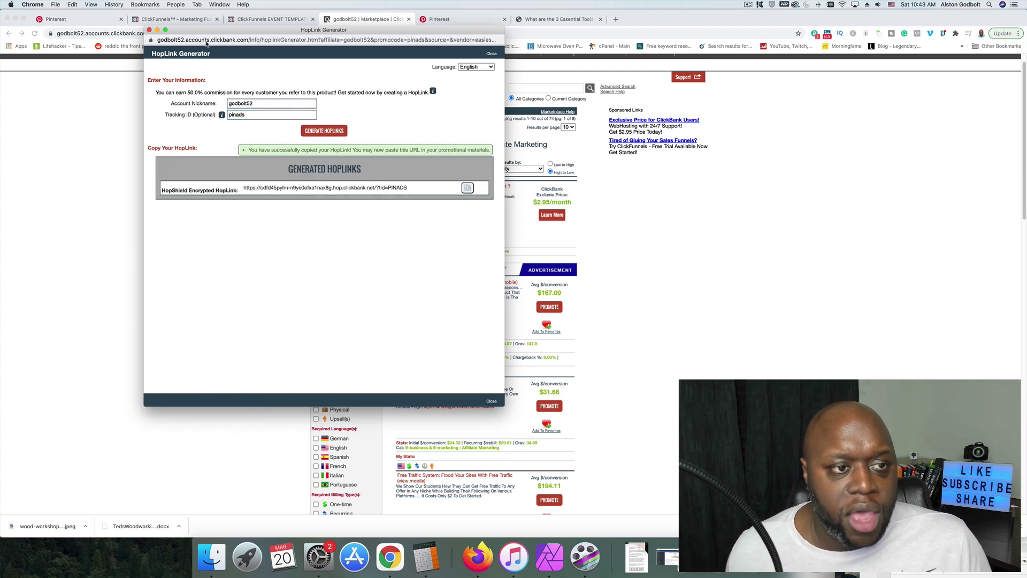
- Open the Bizopp Listicle page in the ClickFunnels editor and activate the scratch-off tickets text at its free training link
click(172, 19)
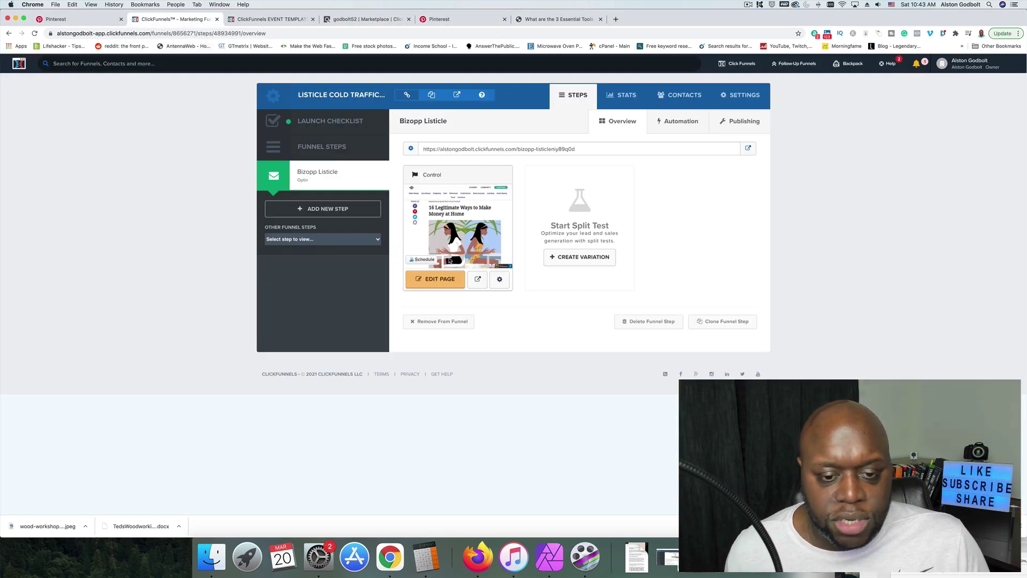
key(super+r)
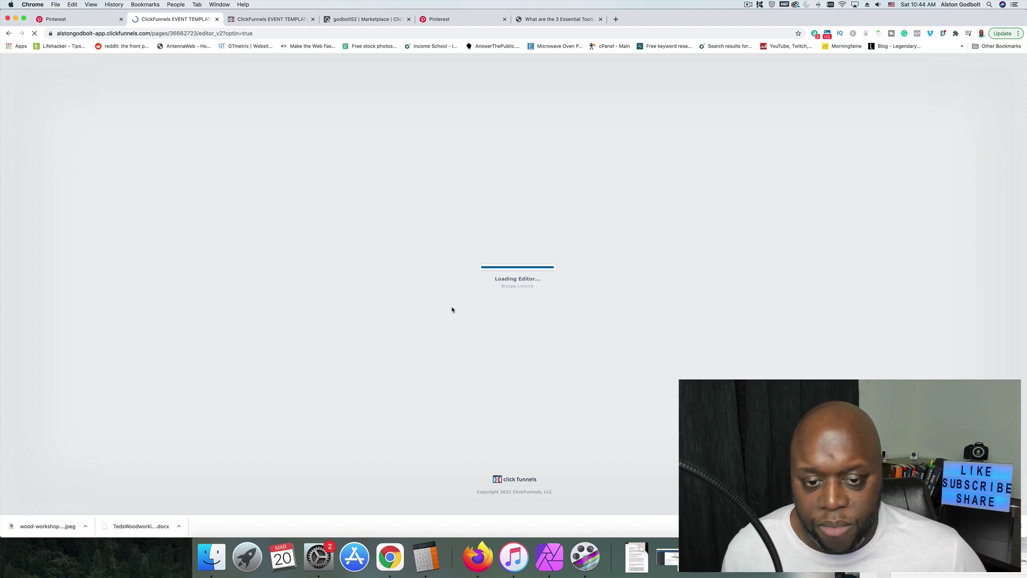
scroll(465, 318, down, 4)
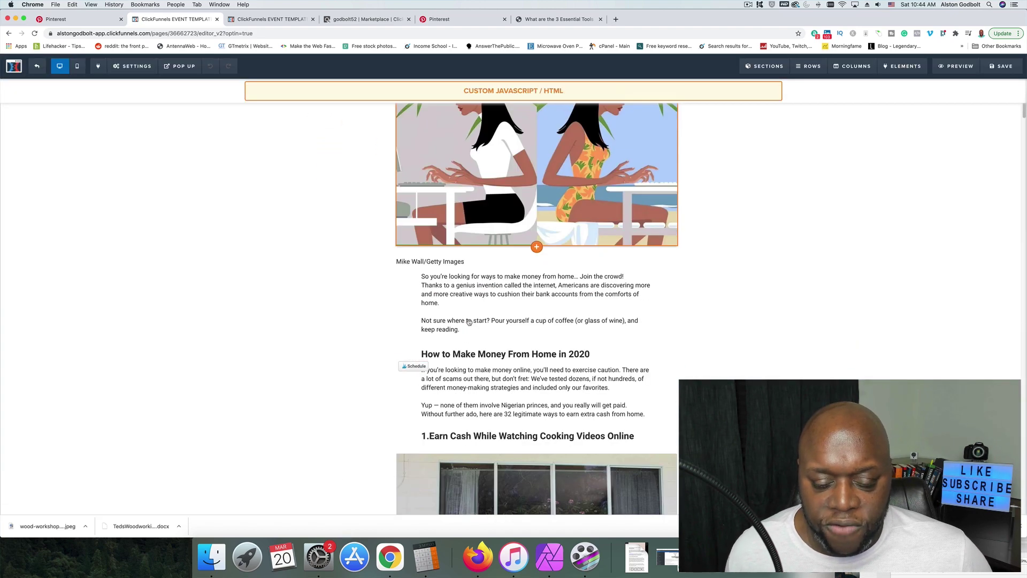
scroll(469, 321, down, 15)
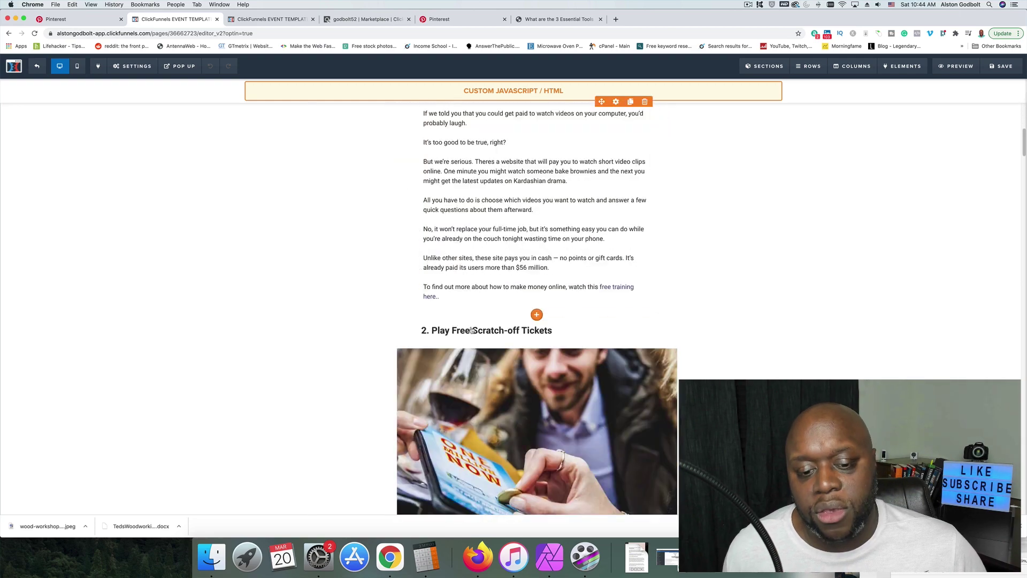
scroll(482, 328, down, 1)
scroll(560, 340, down, 8)
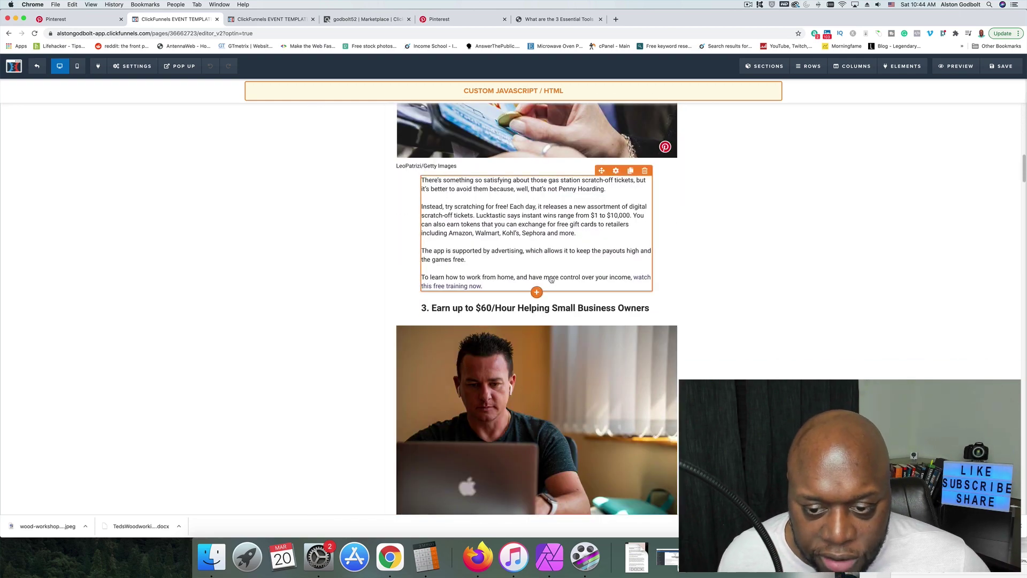
click(485, 287)
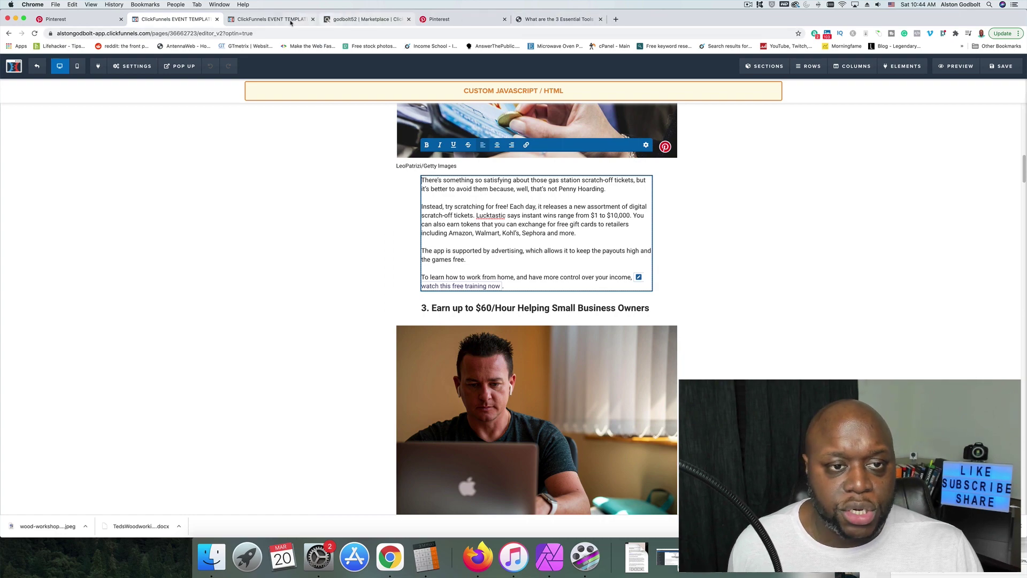
- Return to the ClickBank marketplace, look through the Affiliate Marketing offers, and view the Parenting & Families category
click(346, 20)
scroll(264, 303, down, 1)
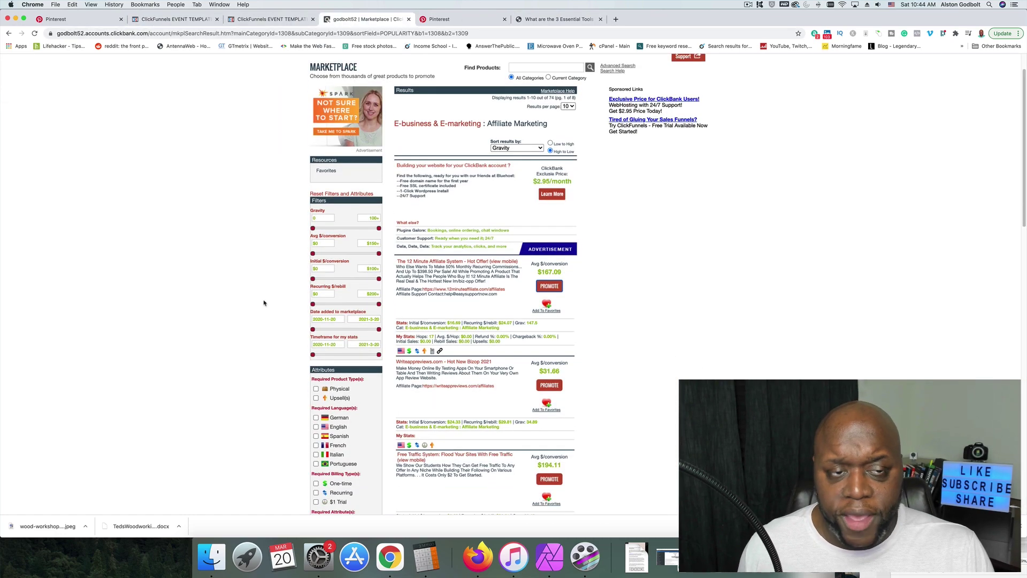
scroll(263, 313, down, 15)
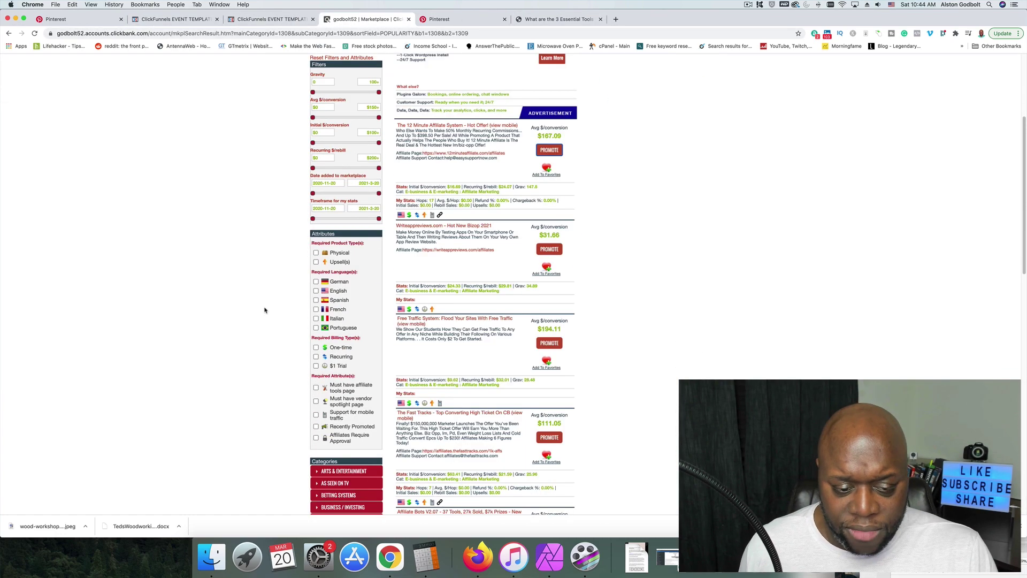
scroll(273, 324, down, 9)
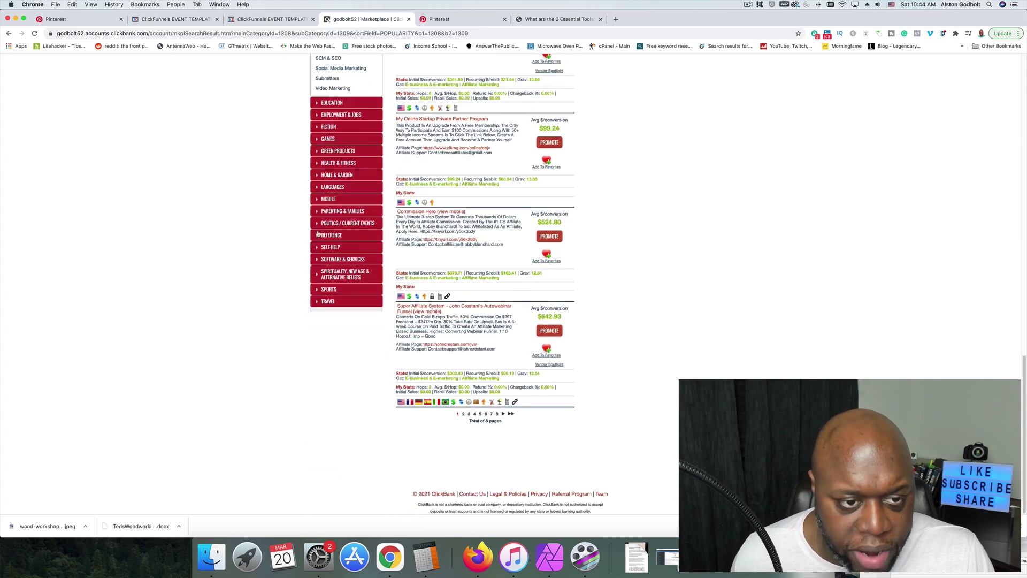
scroll(319, 233, up, 4)
click(347, 349)
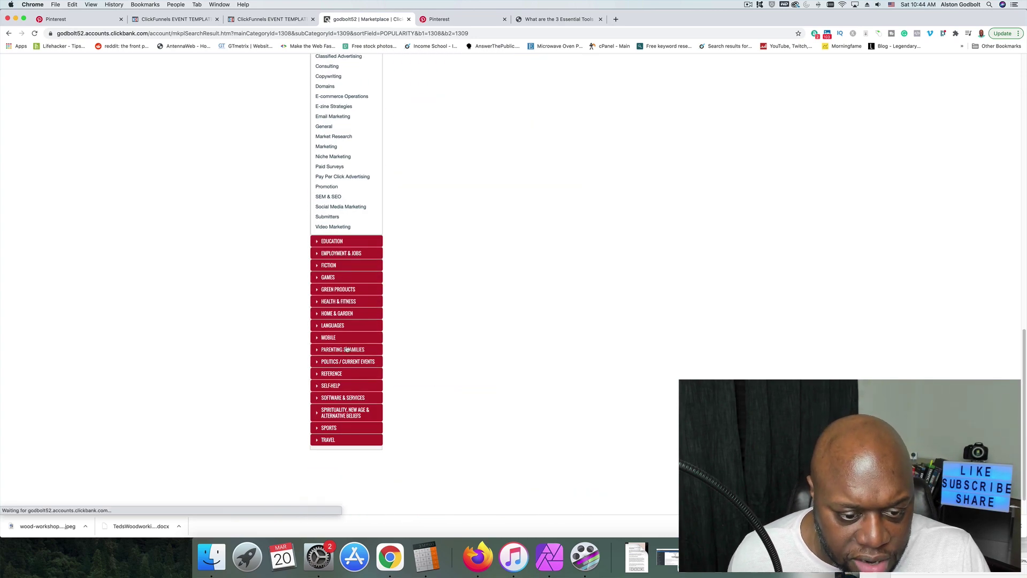
scroll(626, 235, up, 15)
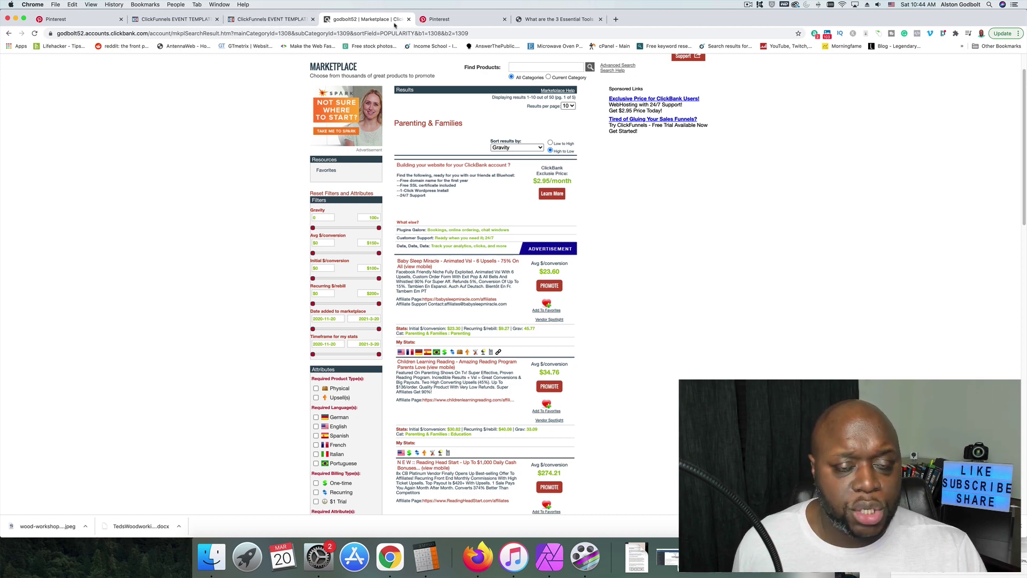
- Revisit the Pinterest affiliate marketing results, open canva.com in a new tab, and create a blank Pinterest Pin design
click(431, 20)
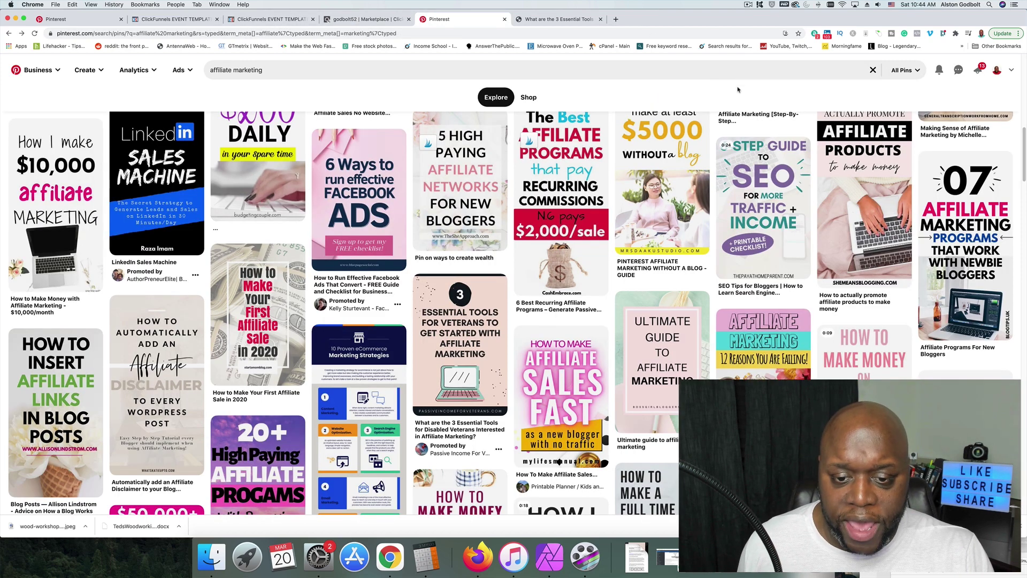
click(616, 19)
text(canva.com)
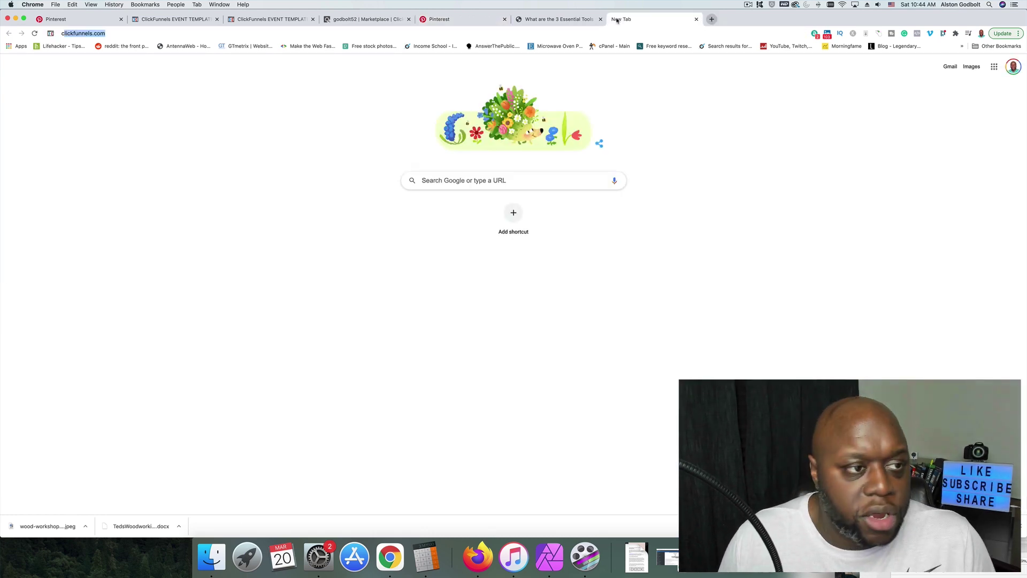
key(Return)
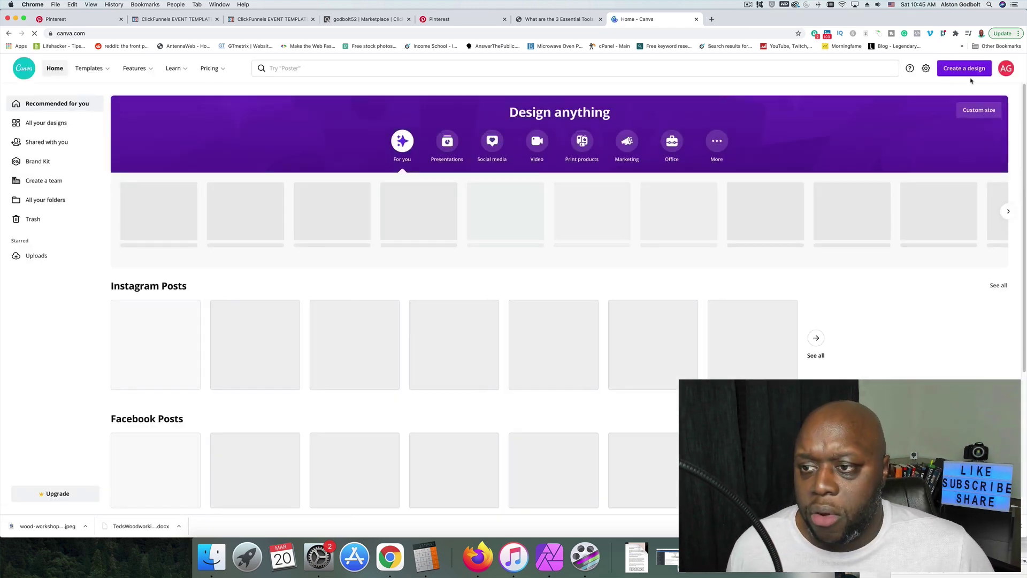
click(743, 70)
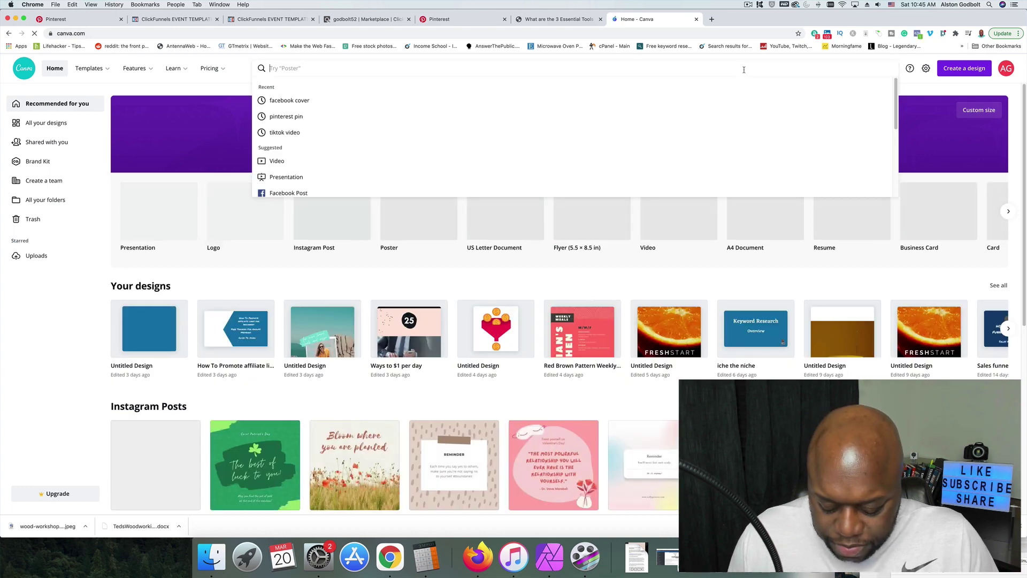
text(pin)
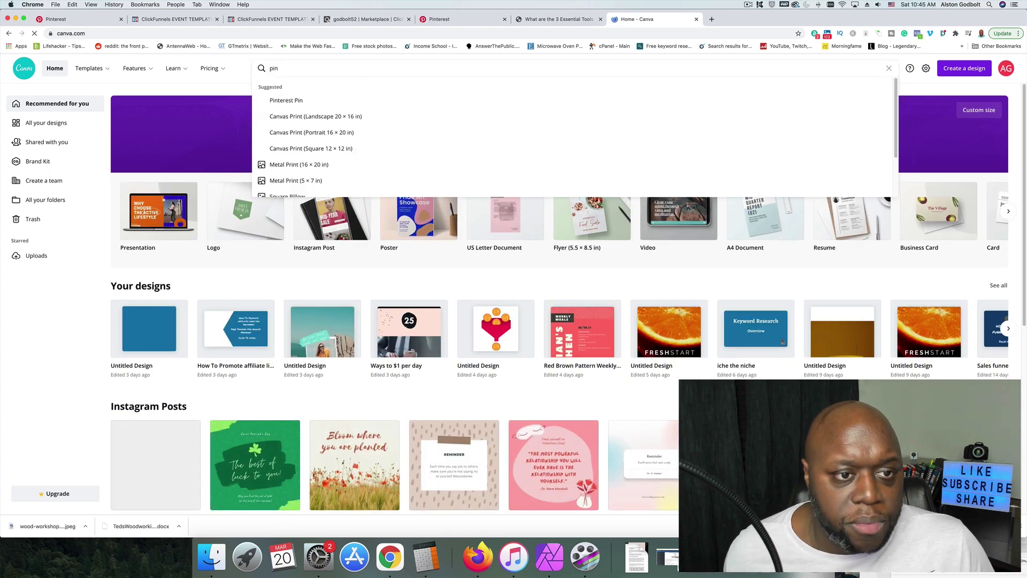
click(308, 107)
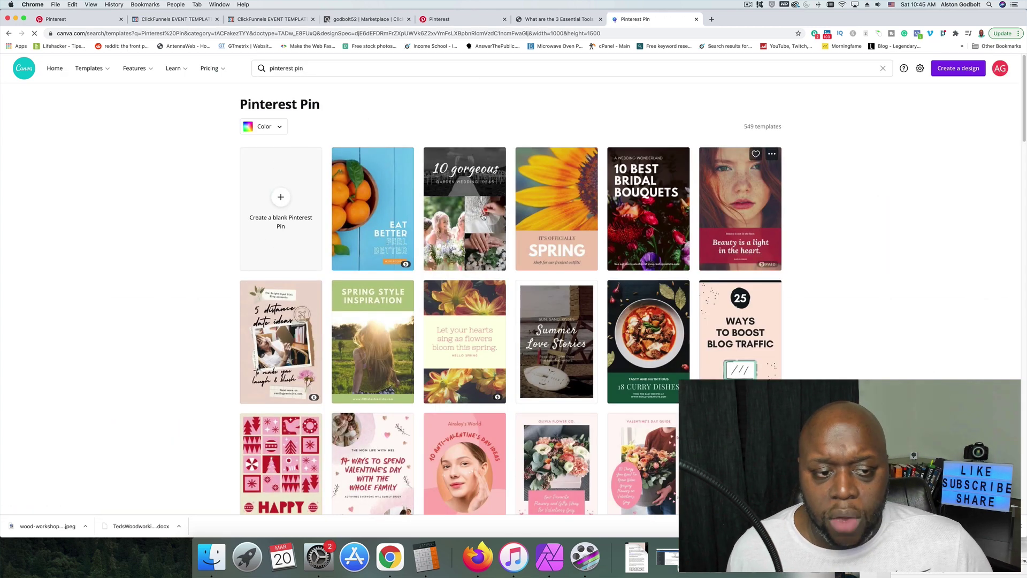
click(282, 211)
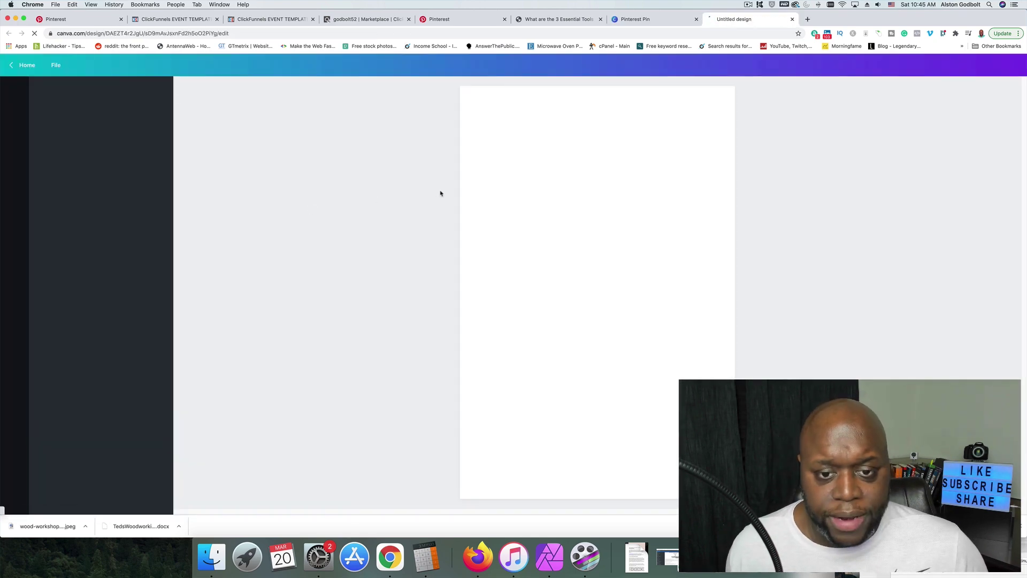
- Compare the example Pins on Pinterest and apply the "25 Ways to Boost Blog Traffic" template to the blank Canva design
click(449, 25)
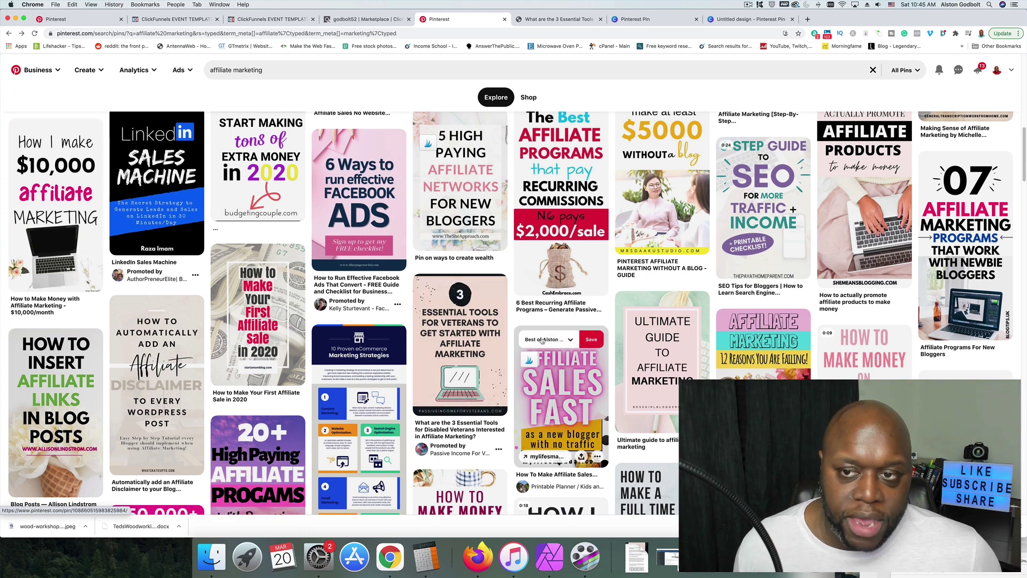
click(749, 19)
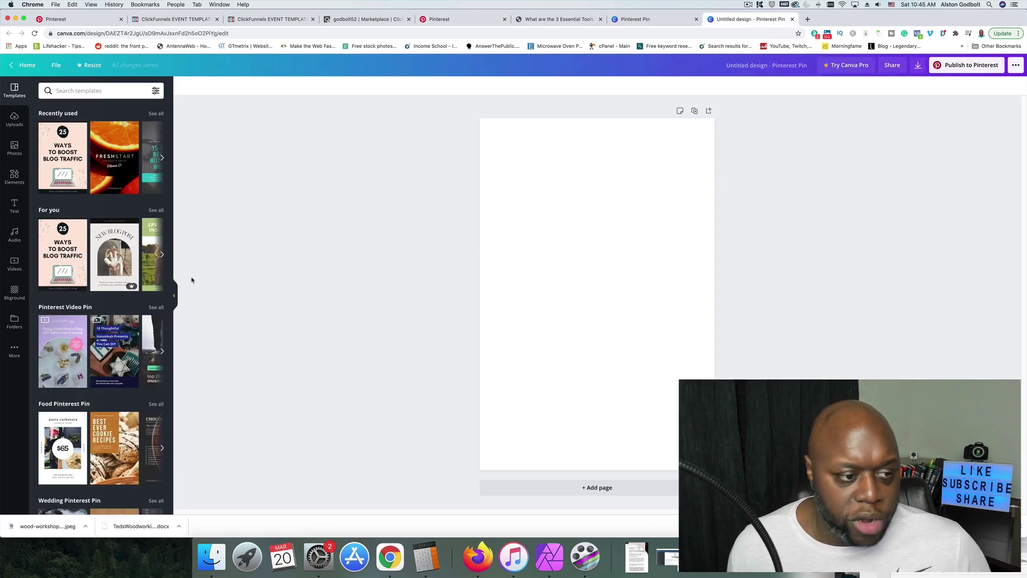
click(62, 151)
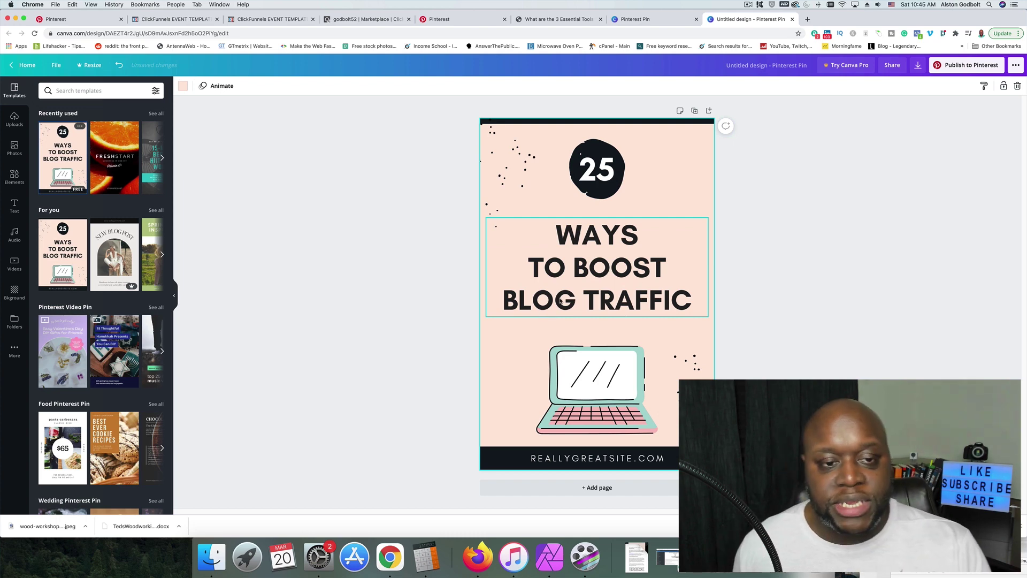
- Apply the Rise page animation to the Pin design and set its timing to 30.0 seconds
click(222, 86)
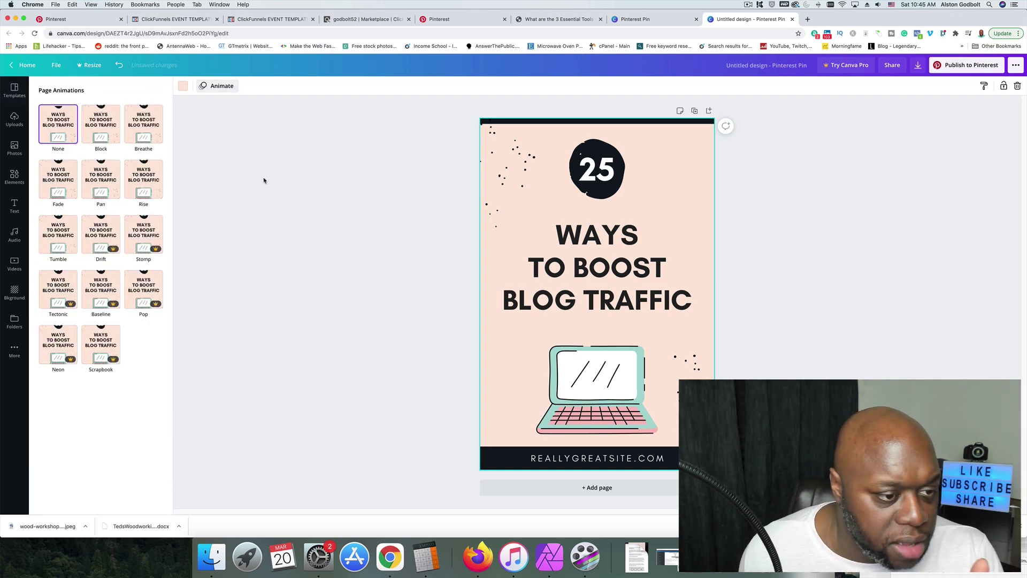
click(150, 193)
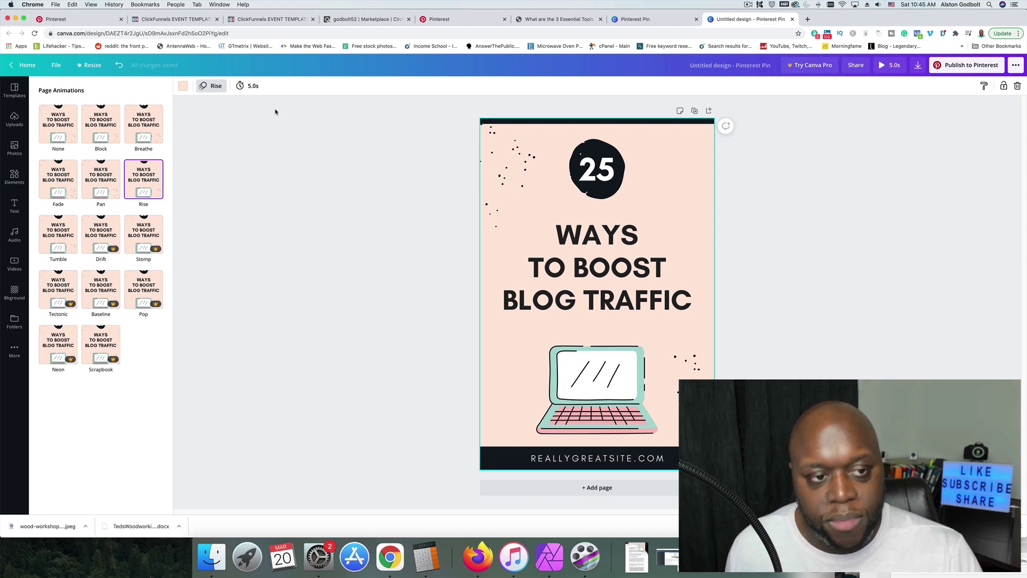
click(249, 85)
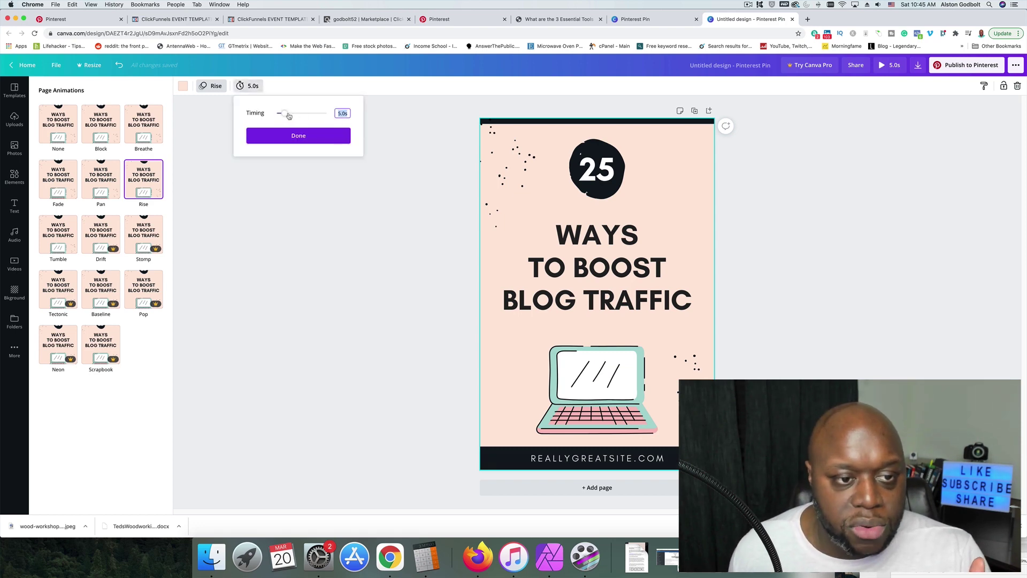
drag(288, 116, 328, 114)
click(325, 135)
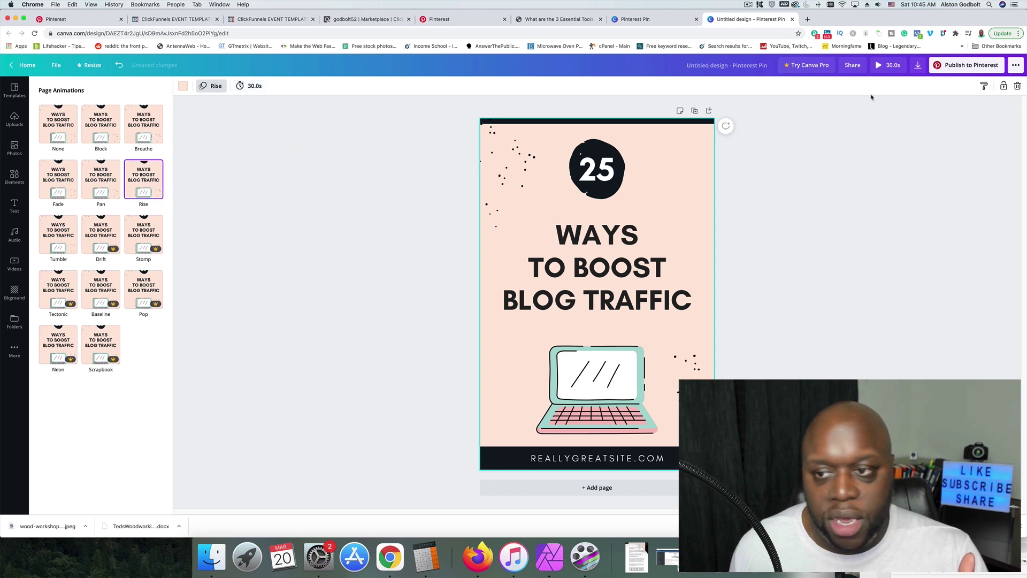
- Preview the animated Pin design and return to the editor
click(899, 67)
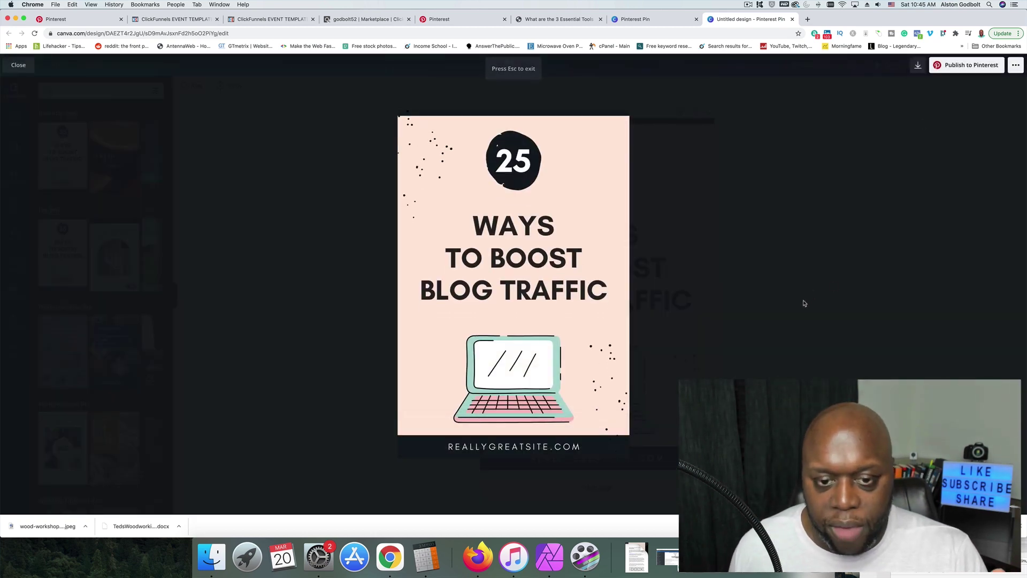
key(Escape)
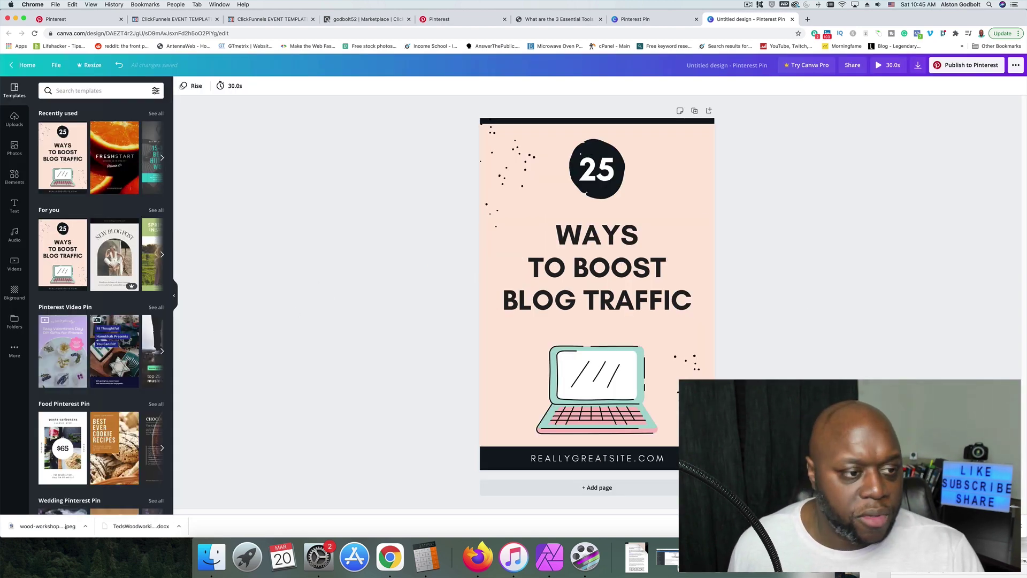
- Search the design elements for "arrow" and place the free teal arrow on the Pin, enlarged and angled down toward the laptop
click(76, 96)
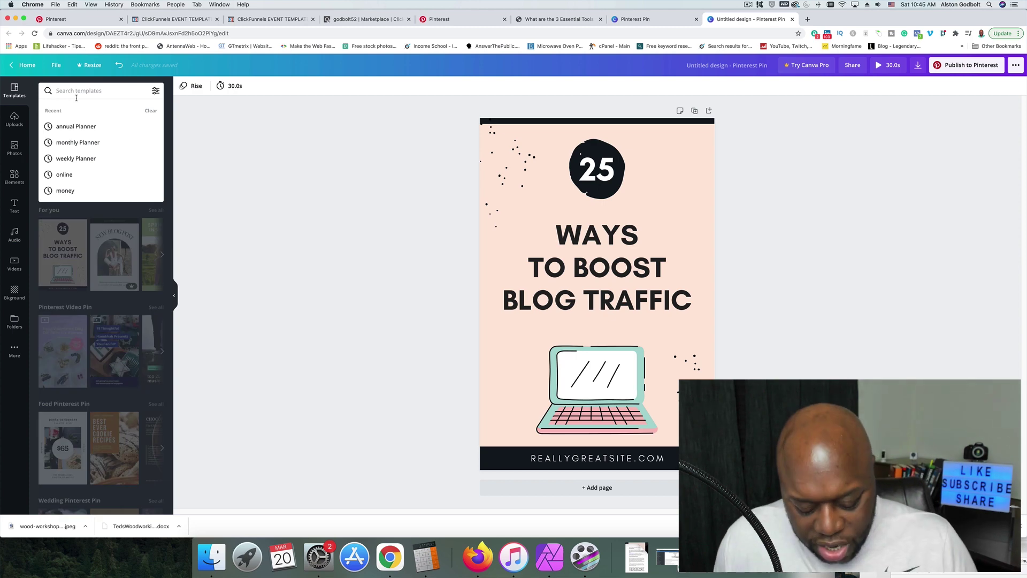
text(arro)
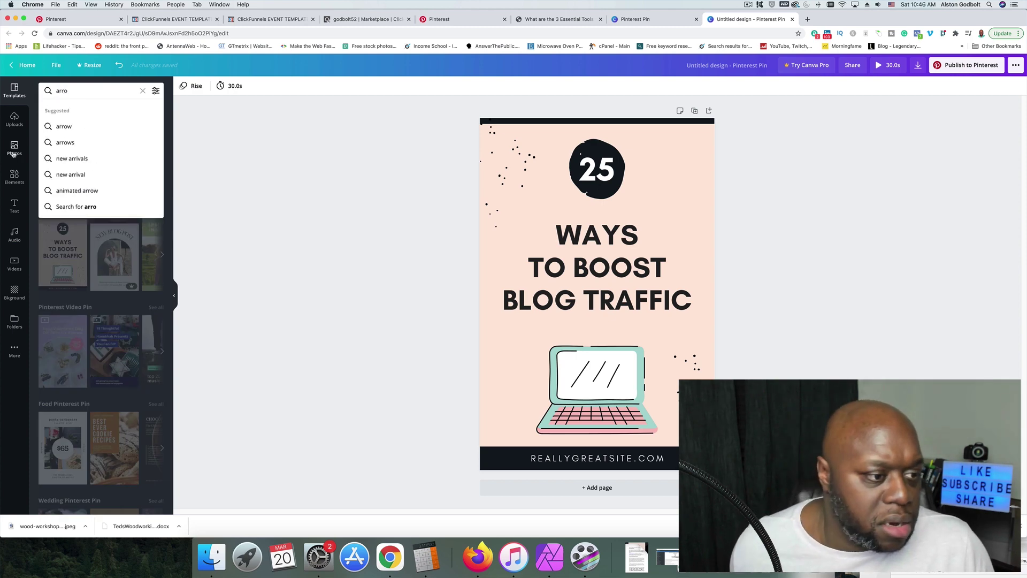
click(24, 183)
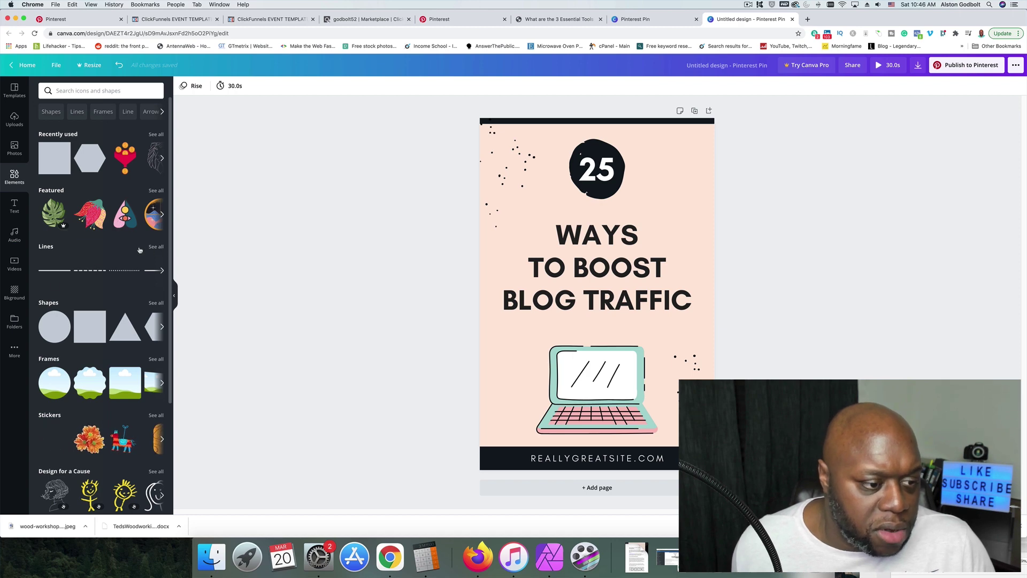
click(101, 91)
text(arrow)
key(Return)
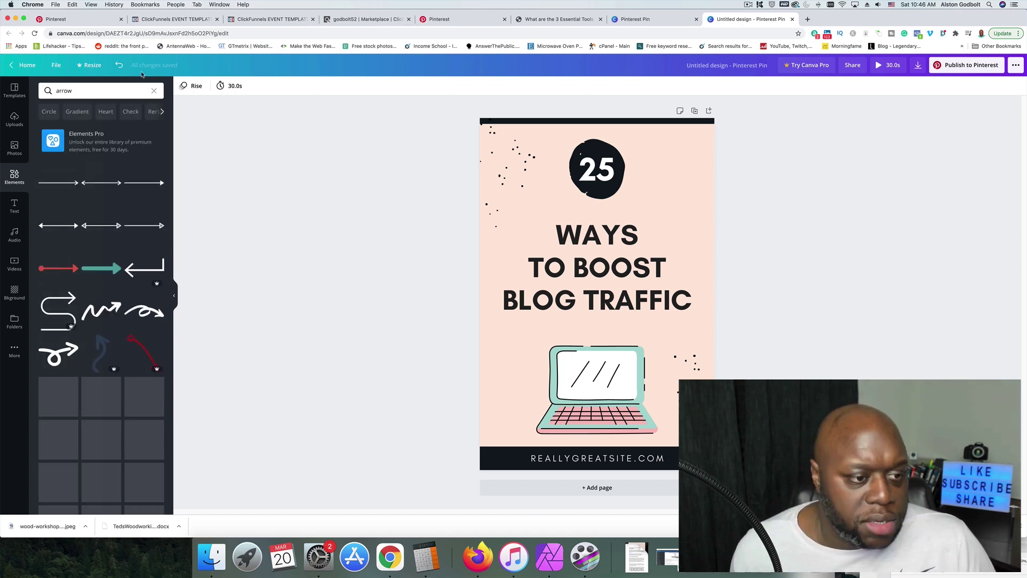
click(101, 269)
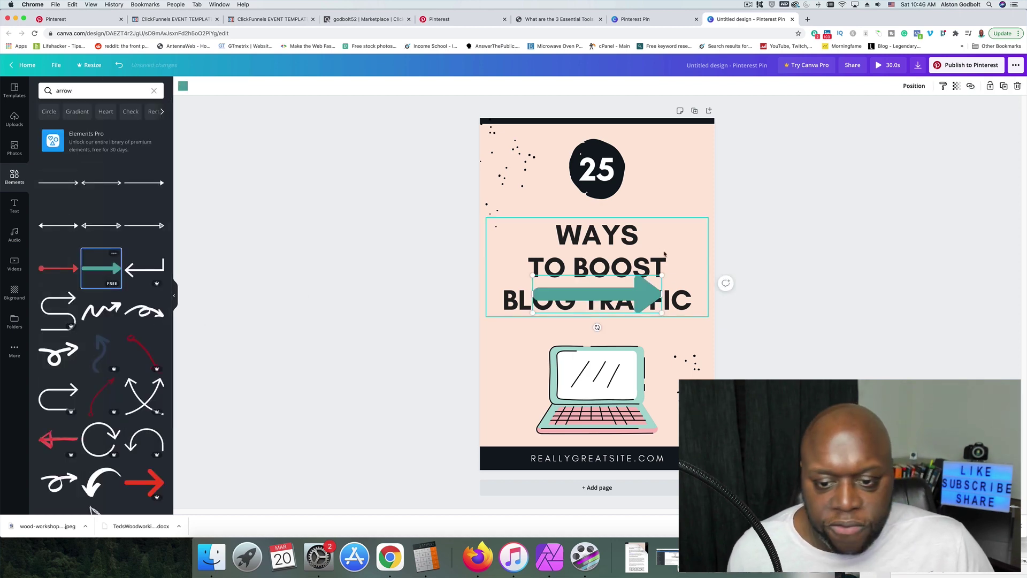
drag(532, 276, 498, 264)
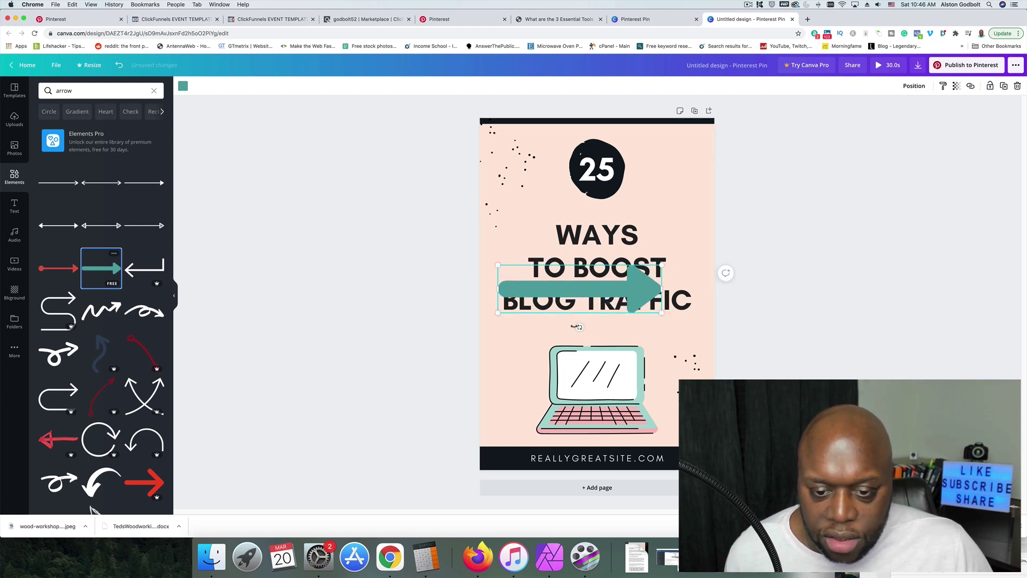
drag(579, 327, 547, 269)
drag(573, 307, 655, 273)
click(316, 274)
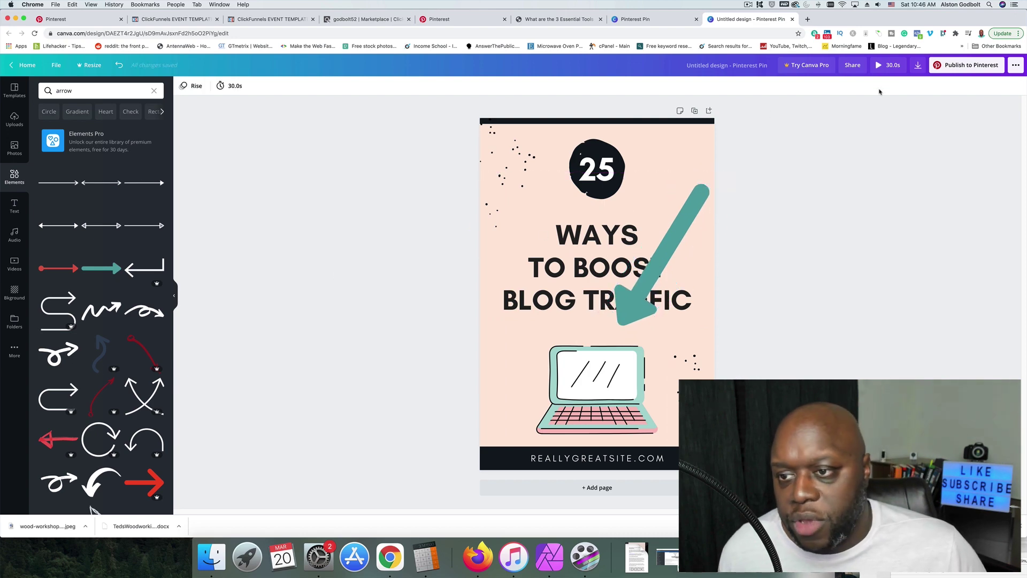
- Preview the Pin animation with the arrow and review the available page animations
click(888, 64)
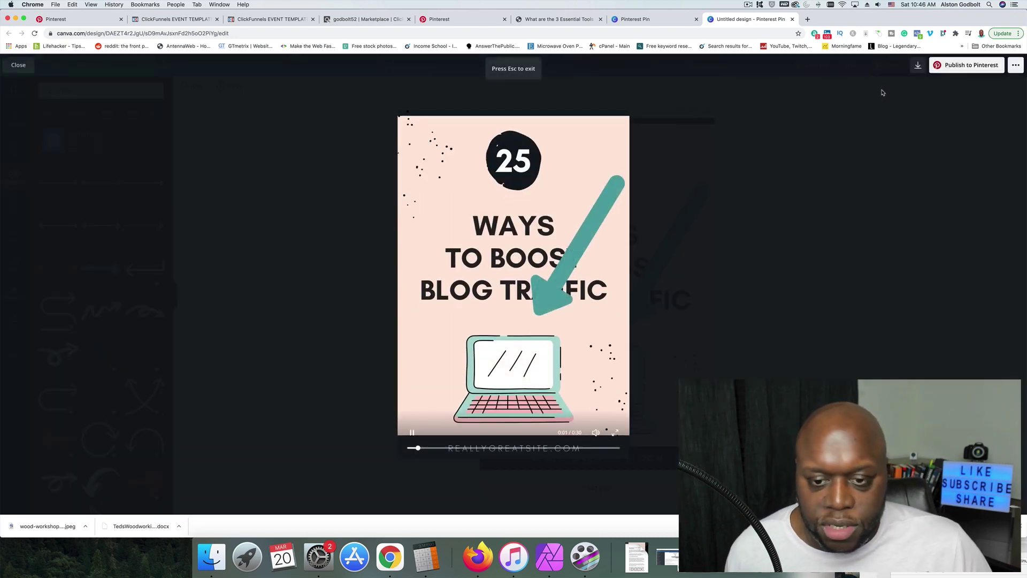
click(744, 219)
click(650, 244)
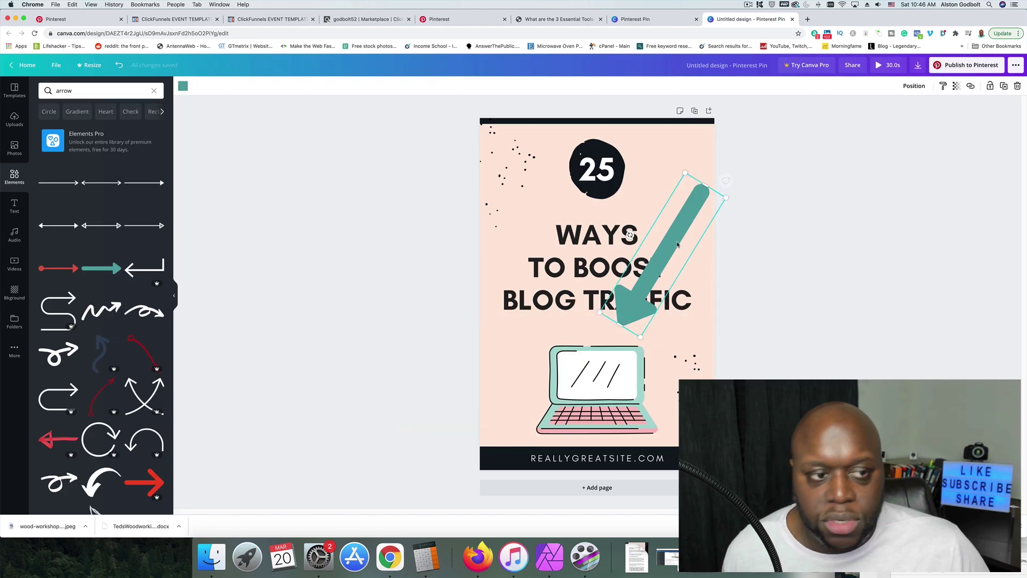
click(454, 234)
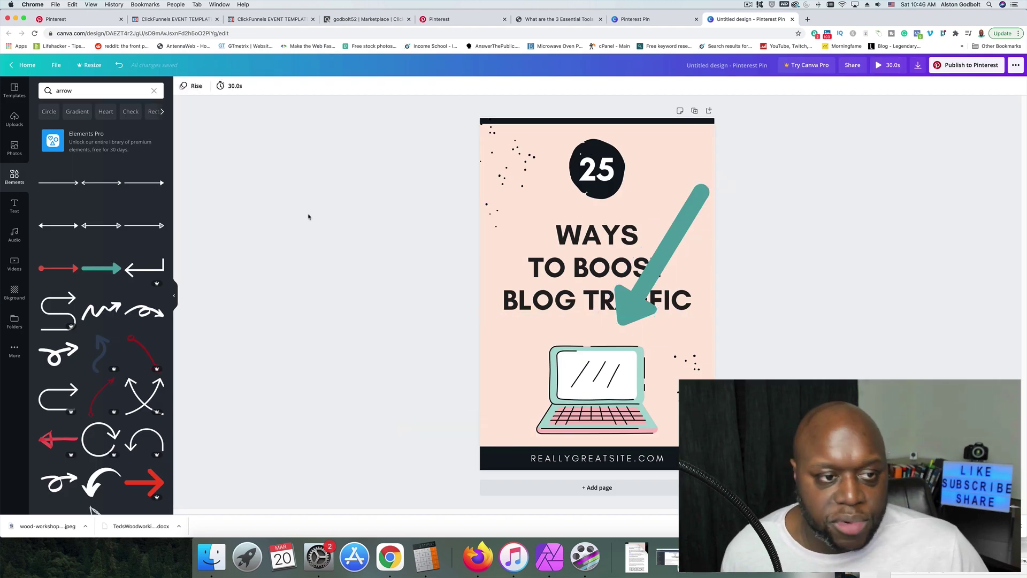
click(196, 88)
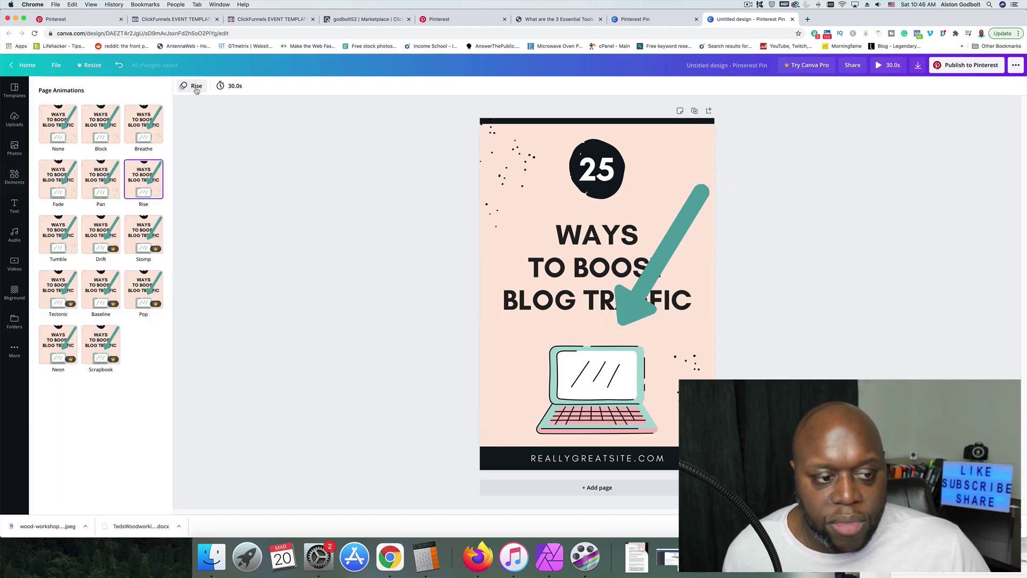
click(260, 224)
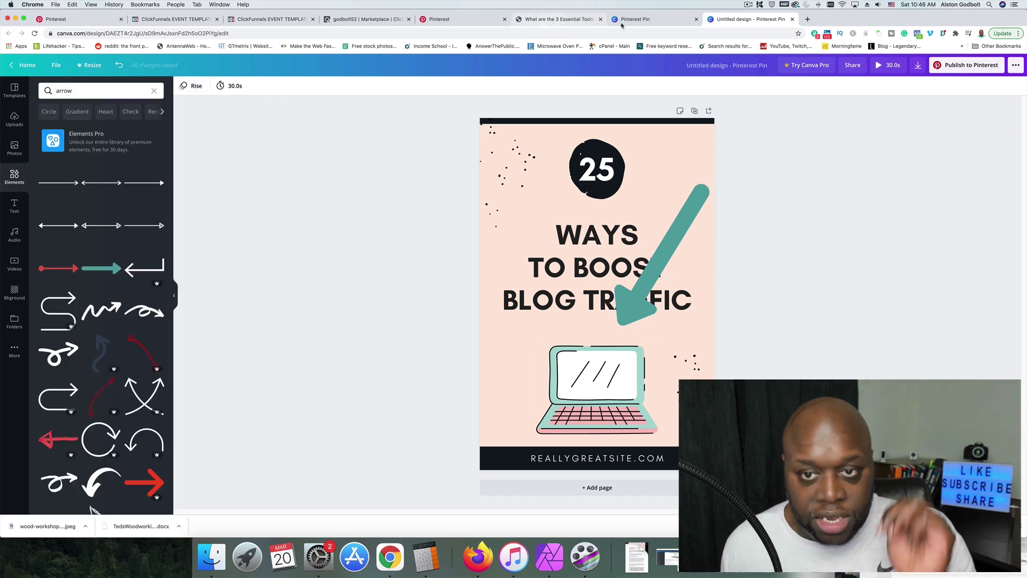
- Check the affiliate marketing Pins on Pinterest for reference and return to the Canva design
click(455, 19)
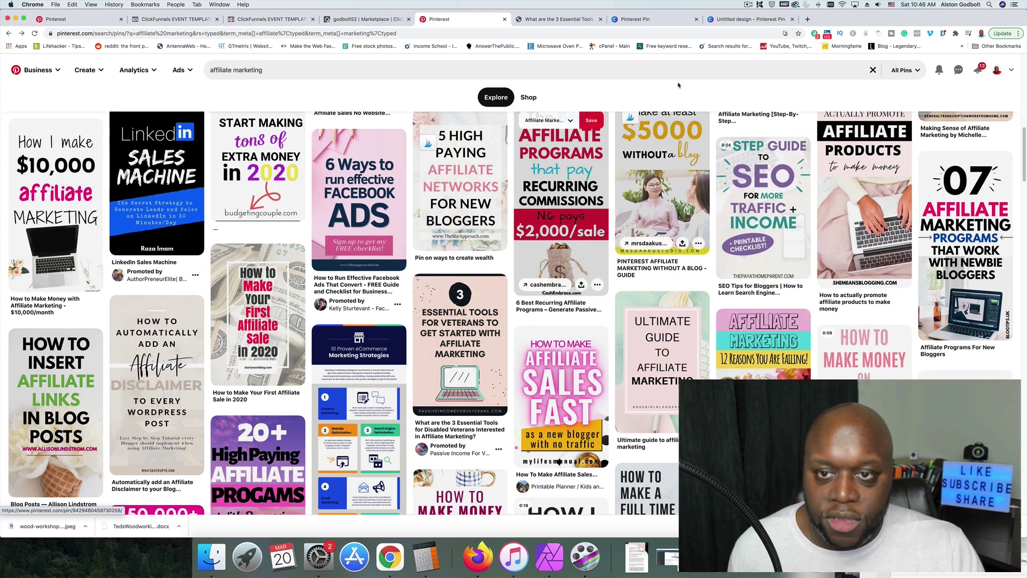
click(754, 20)
click(379, 284)
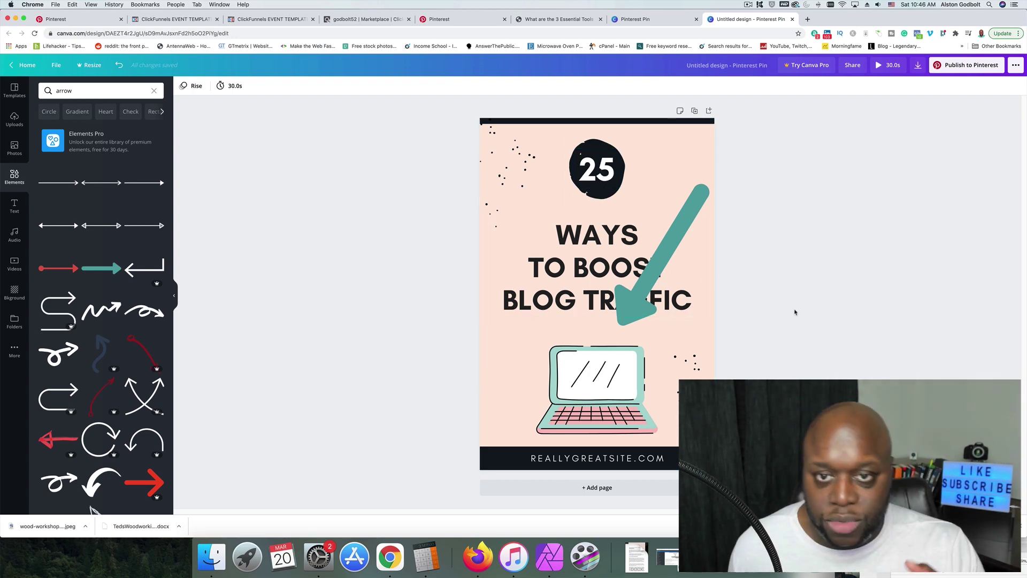
- Set the Pin page's timing to 17.5 seconds
click(231, 87)
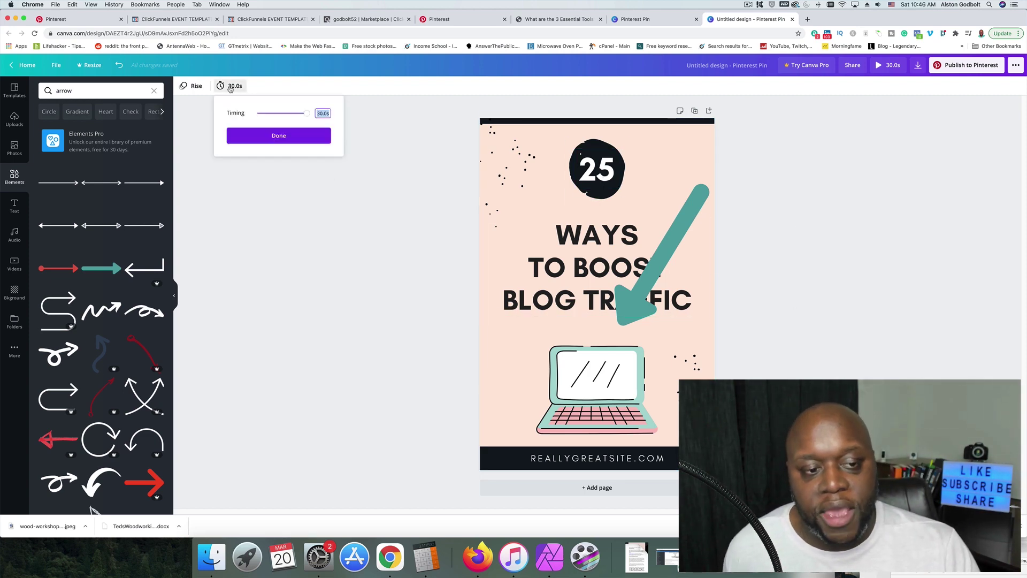
drag(302, 113, 287, 113)
click(331, 250)
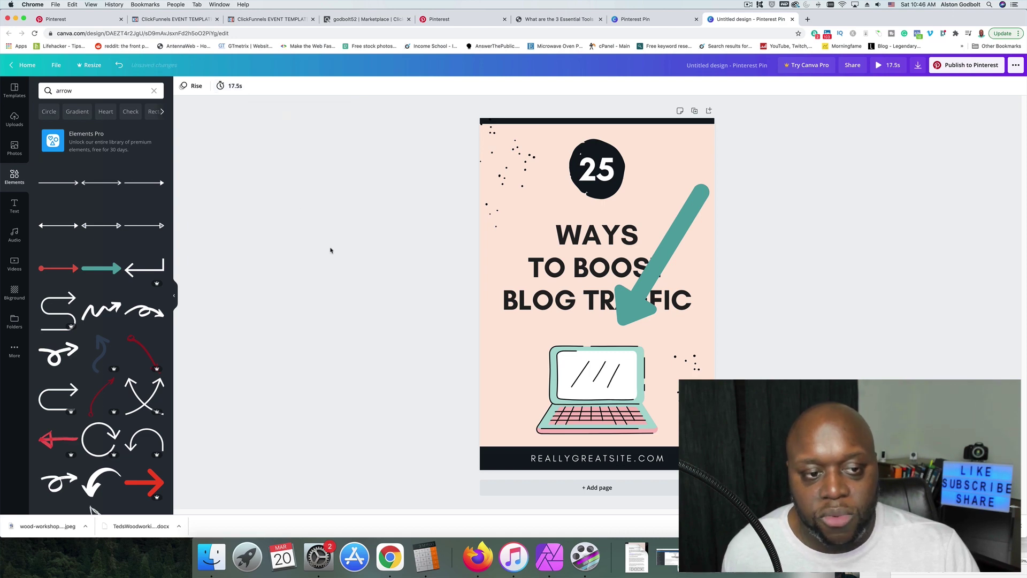
- Download the Pin design as a GIF
click(918, 67)
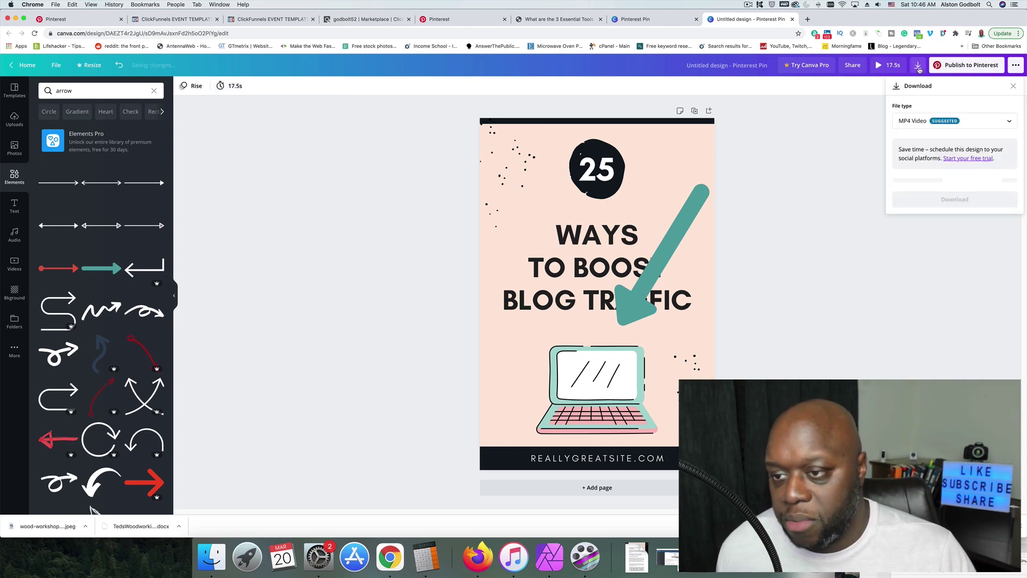
click(997, 126)
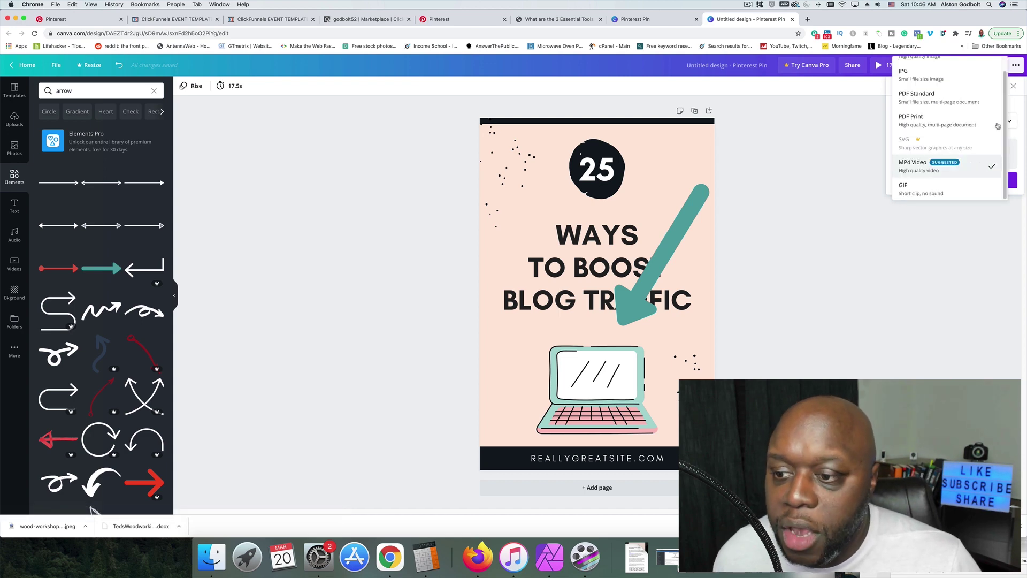
click(960, 196)
click(956, 180)
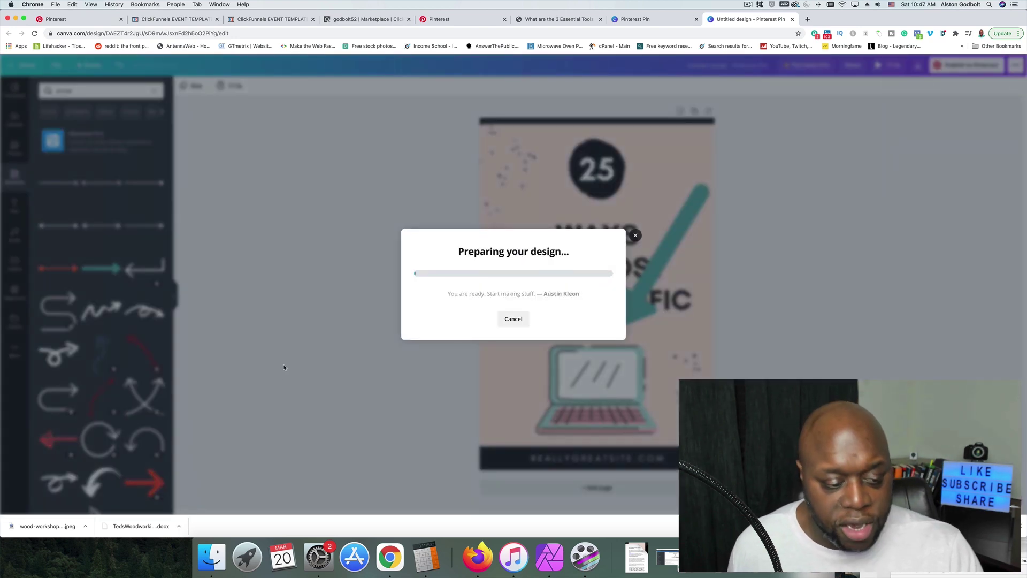
- Return to the Pinterest Ads Manager campaign and start creating a new Pin in its Ads section
click(456, 19)
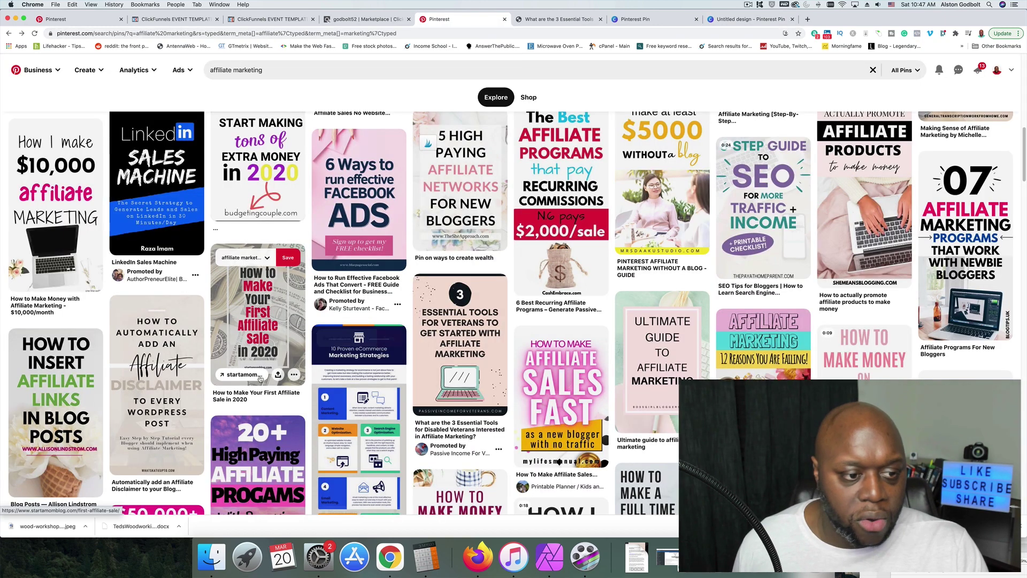
click(56, 20)
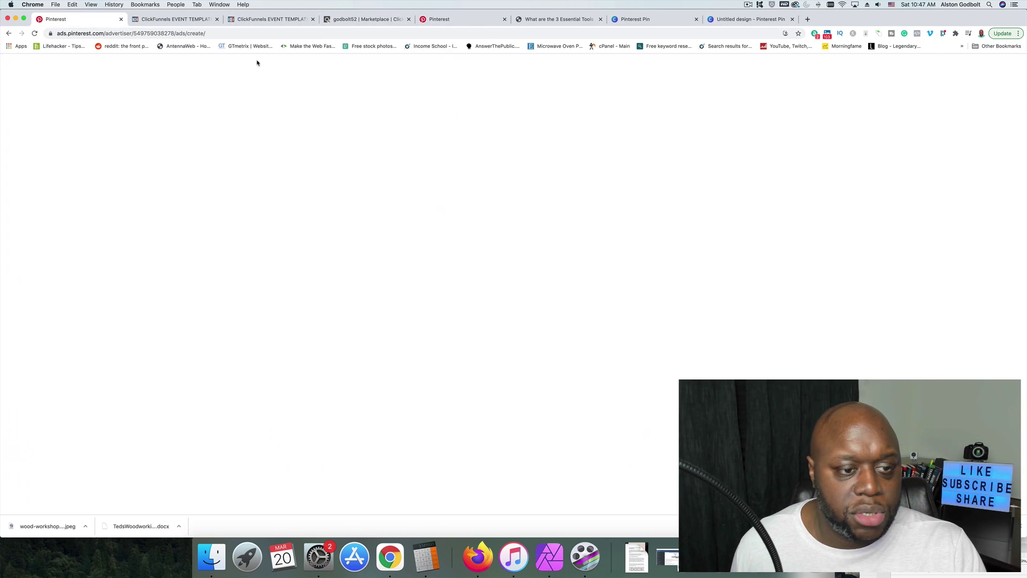
scroll(235, 314, down, 5)
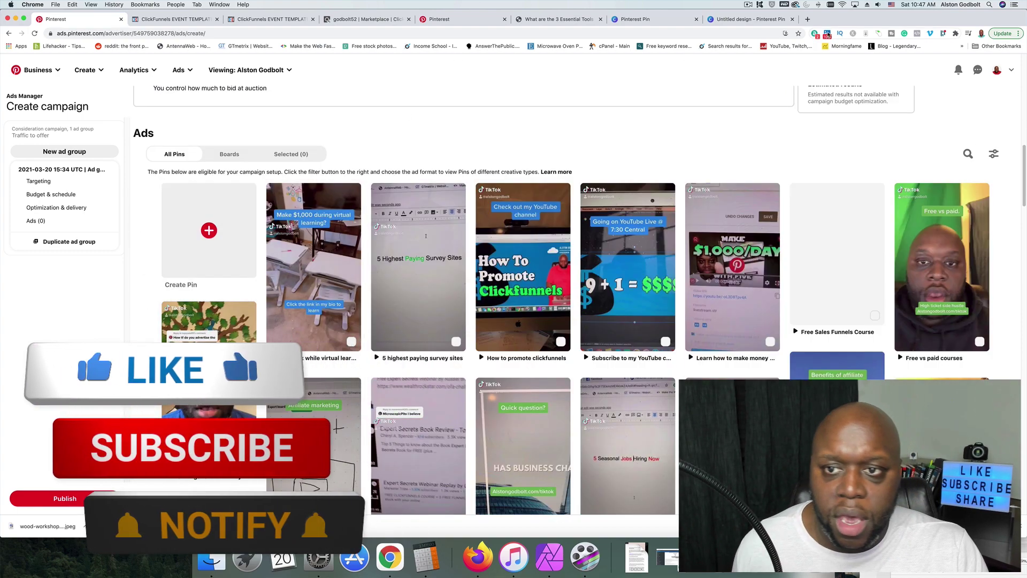
click(750, 20)
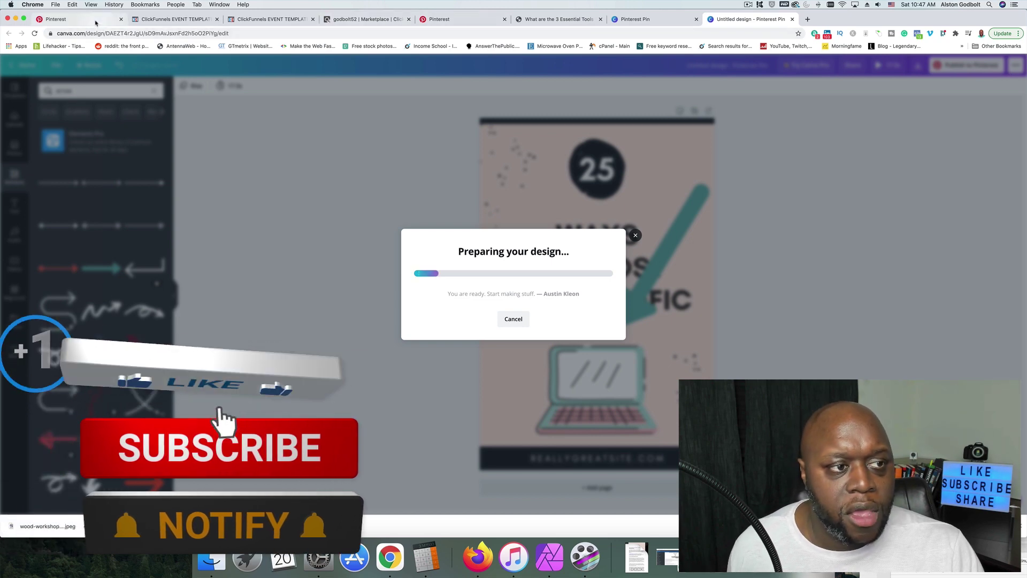
click(56, 19)
click(210, 232)
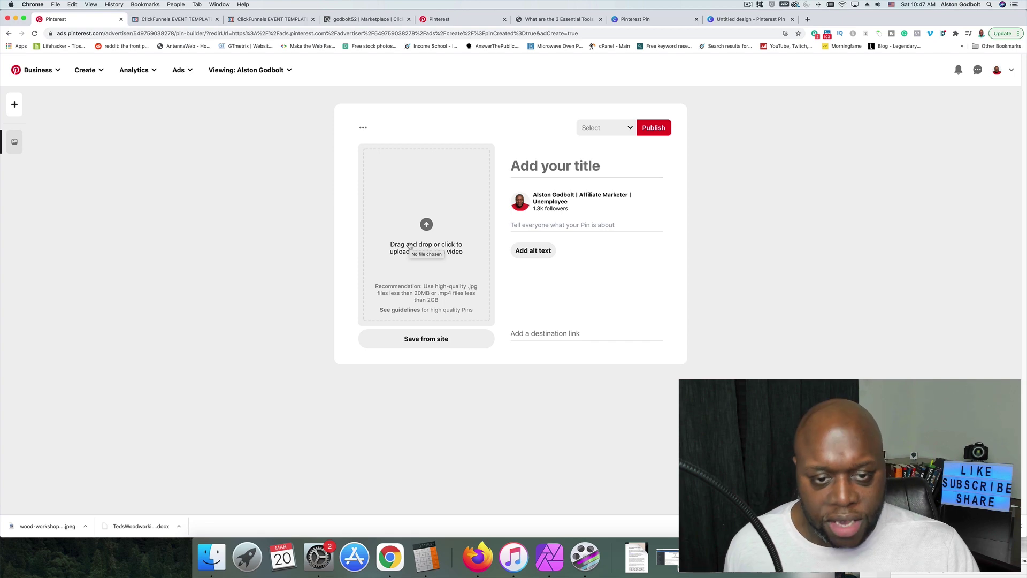
- Title the new Pin "7 Ways To Make Money From Home"
click(542, 169)
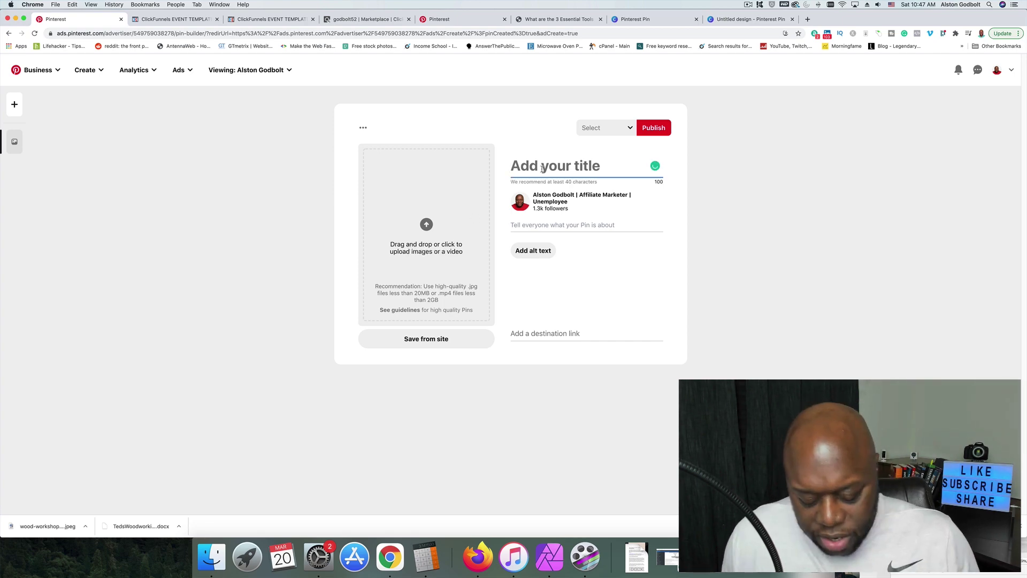
text(Fr)
key(BackSpace)
key(BackSpace)
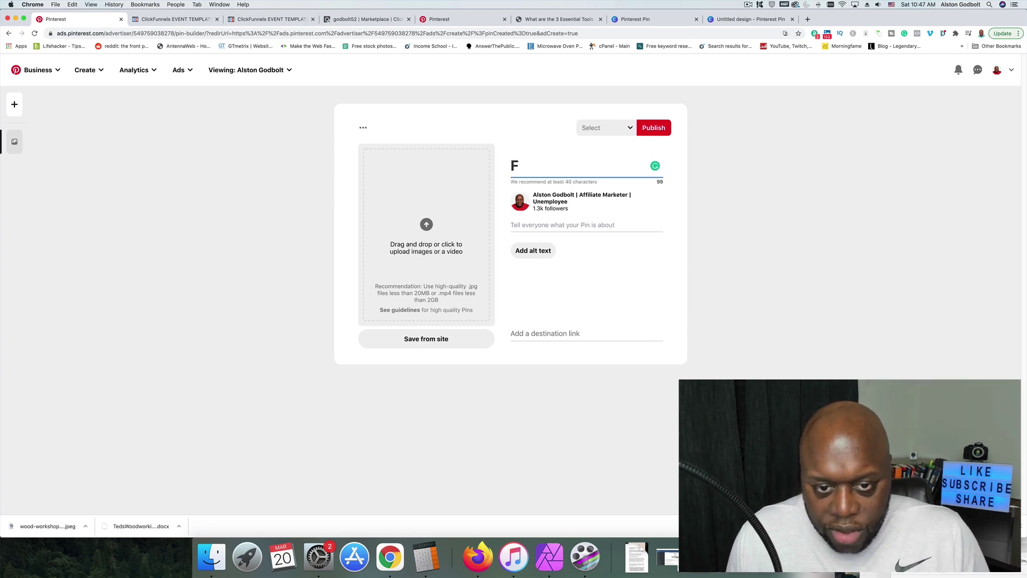
text(7 w)
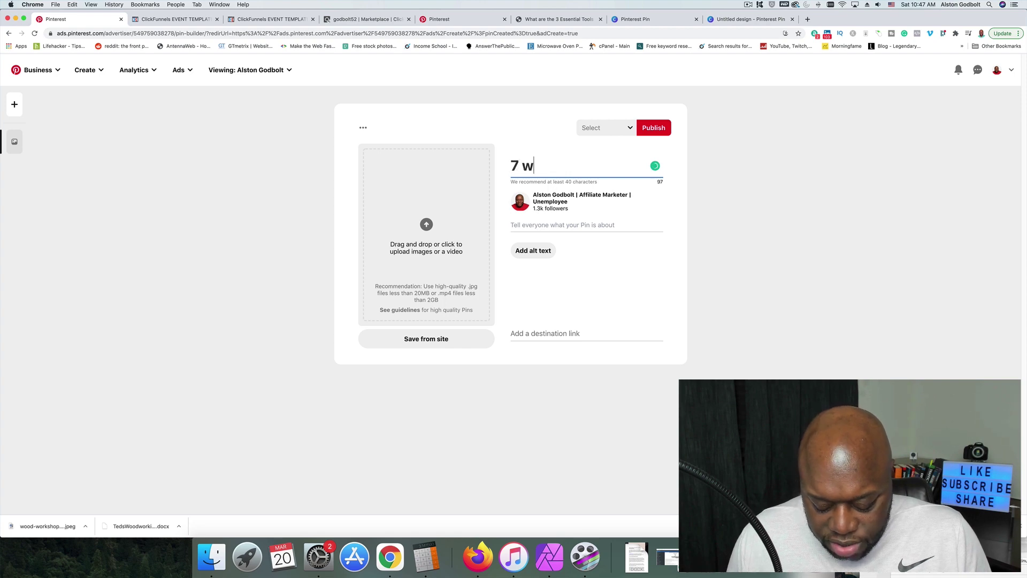
key(BackSpace)
text(Ways )
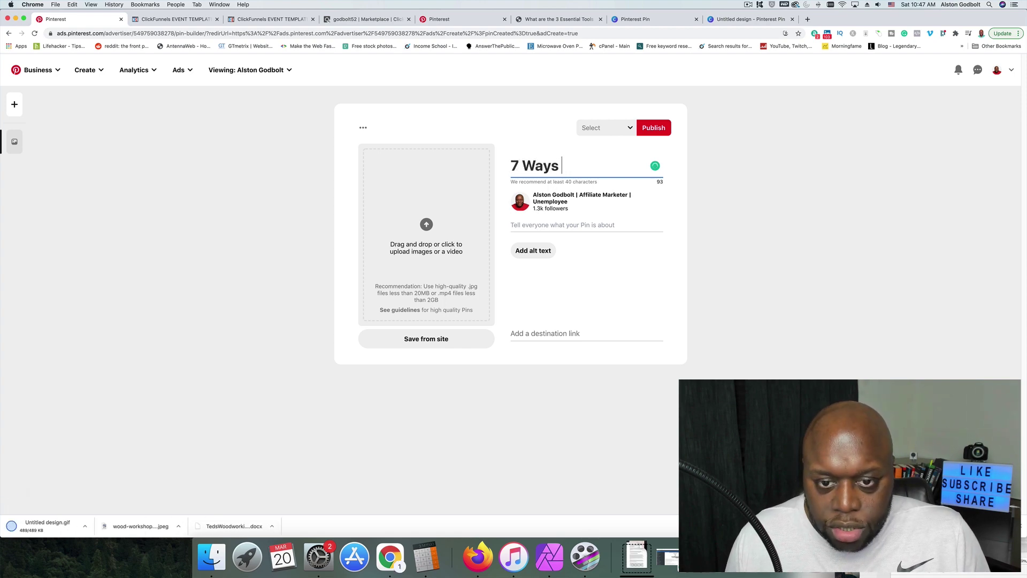
text(To Make Mo)
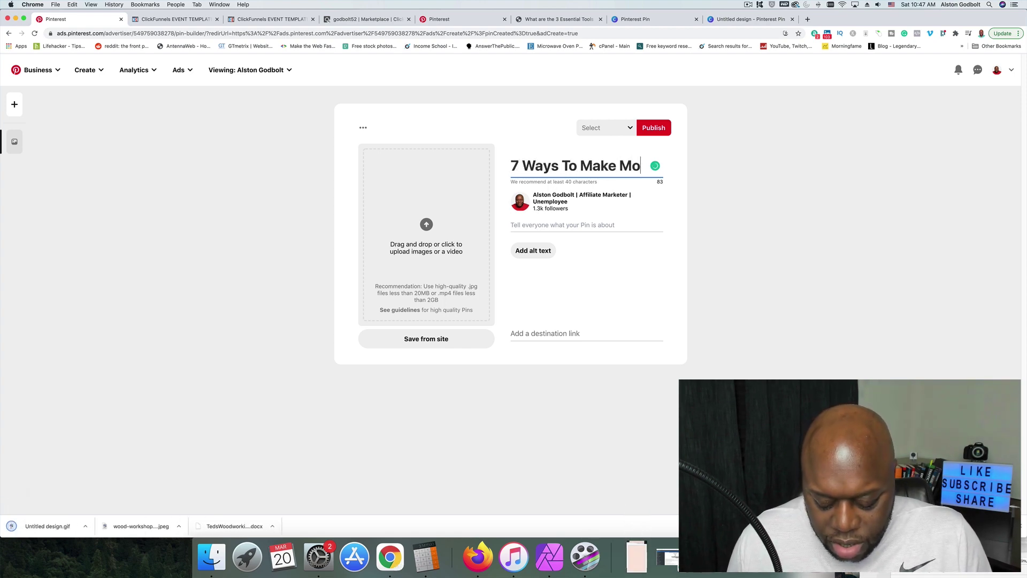
text(ney From Home)
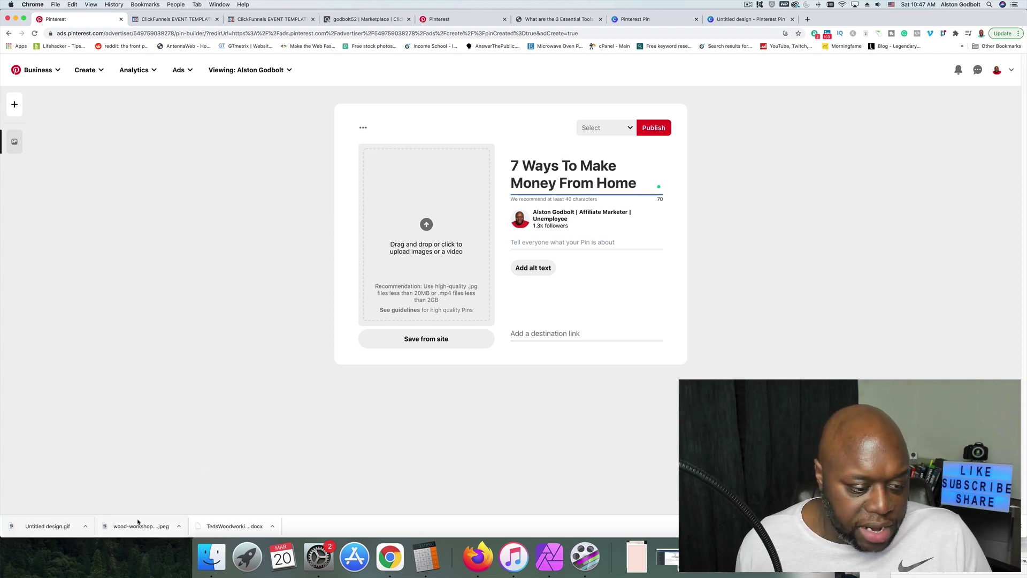
- Add "Untitled design.gif" from the Downloads folder as the Pin's image
click(85, 526)
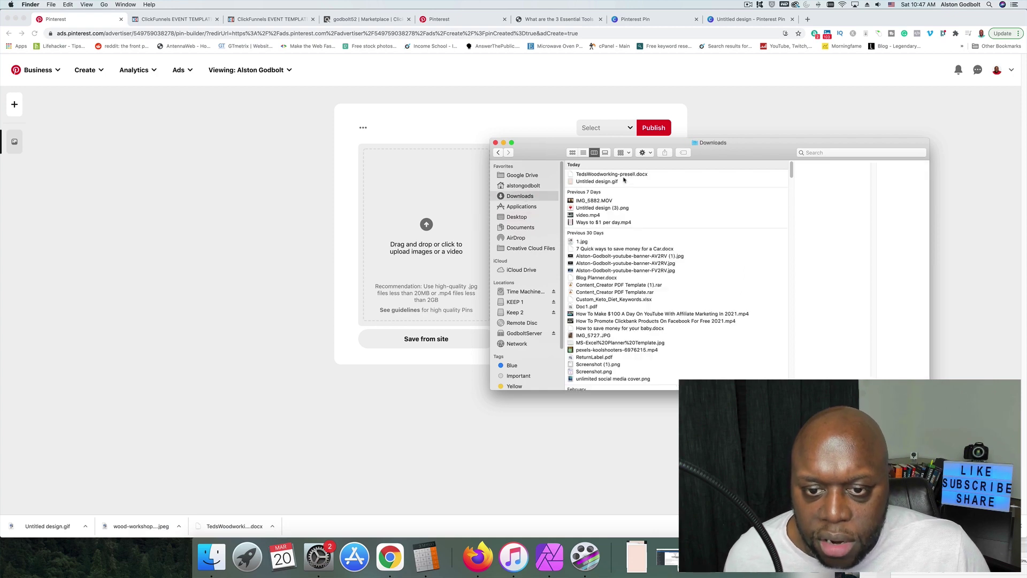
click(616, 182)
drag(596, 182, 425, 230)
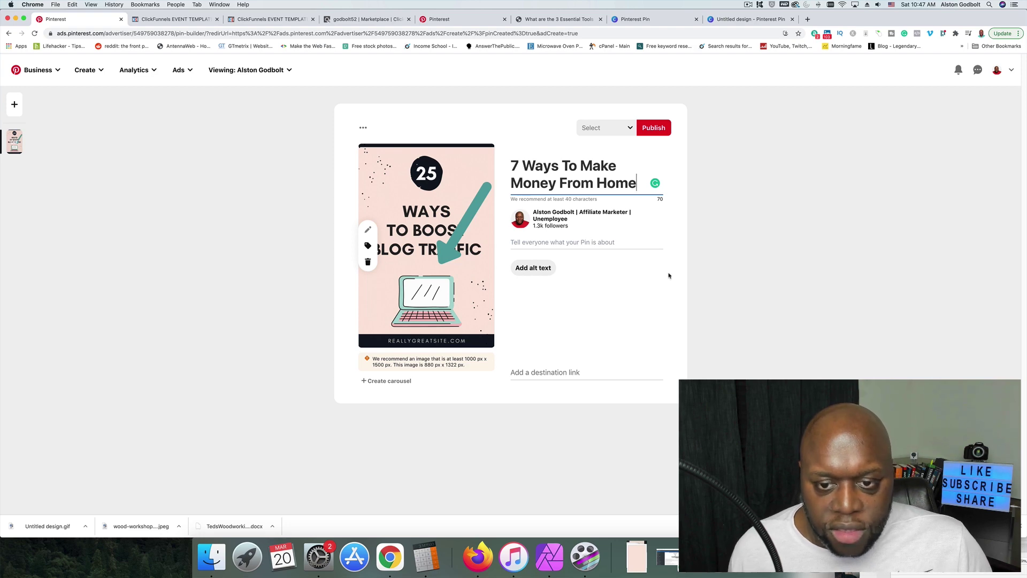
- Copy the published ClickFunnels listicle page's URL and add it as the new Pin's destination link
click(577, 373)
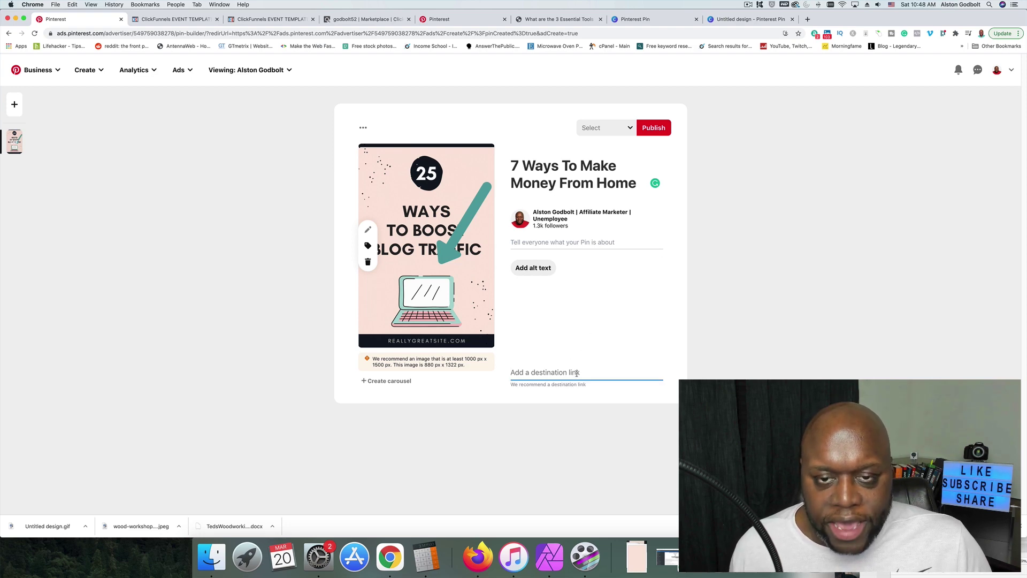
click(177, 20)
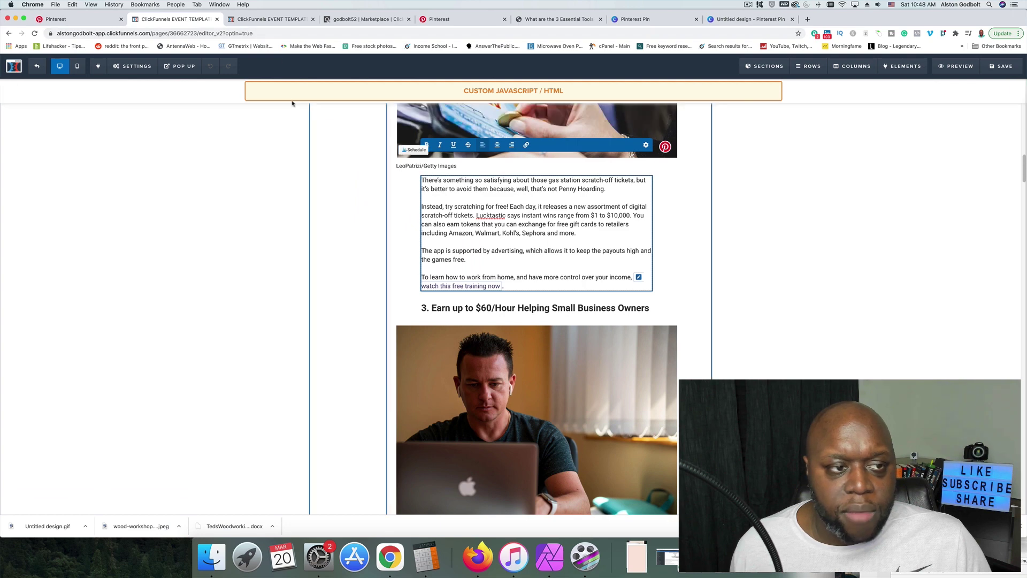
click(279, 22)
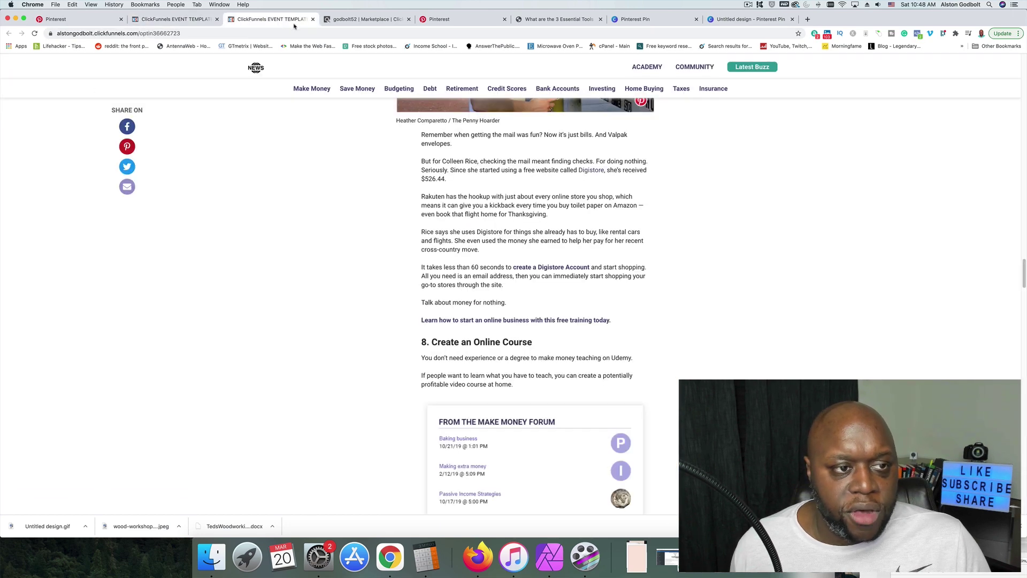
click(259, 31)
key(super+c)
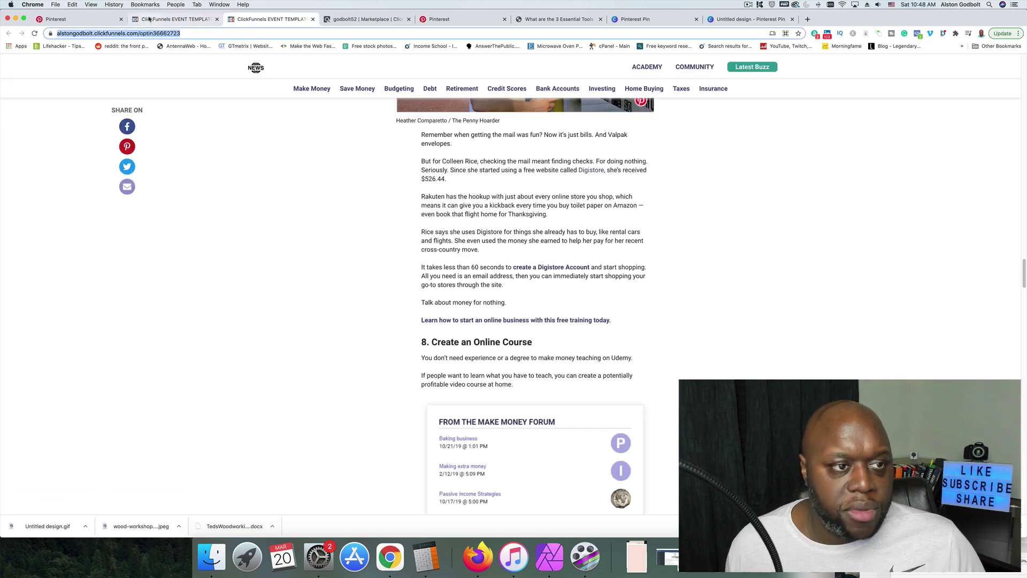
click(177, 19)
click(69, 19)
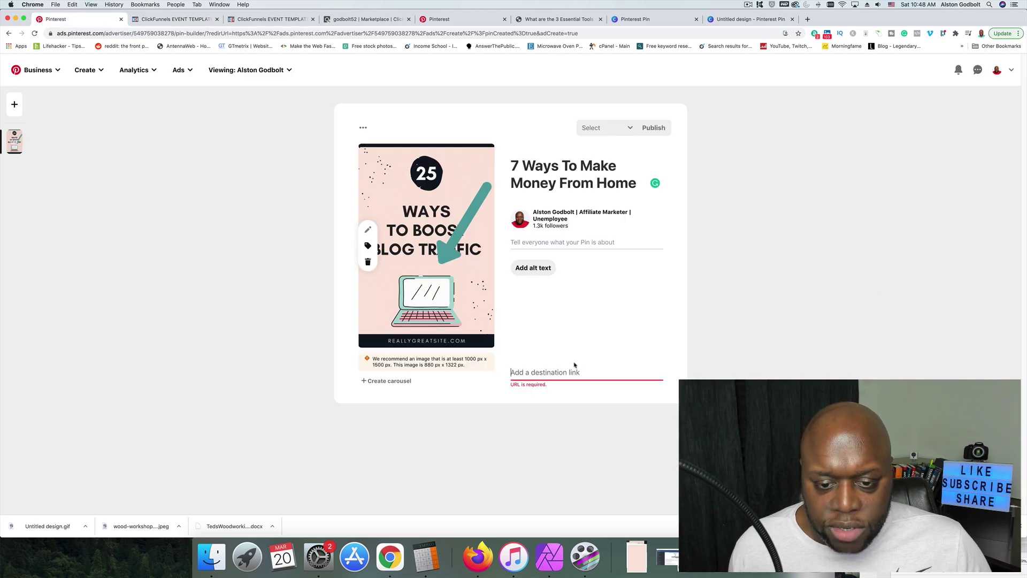
key(super+v)
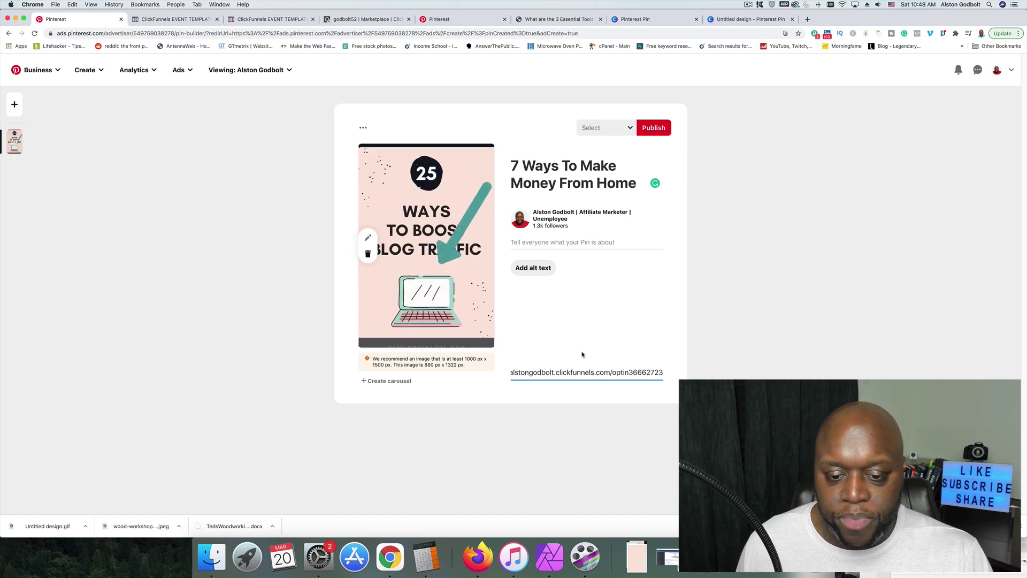
- Enter "Check out this aricl" as the beginning of the Pin's description
click(559, 245)
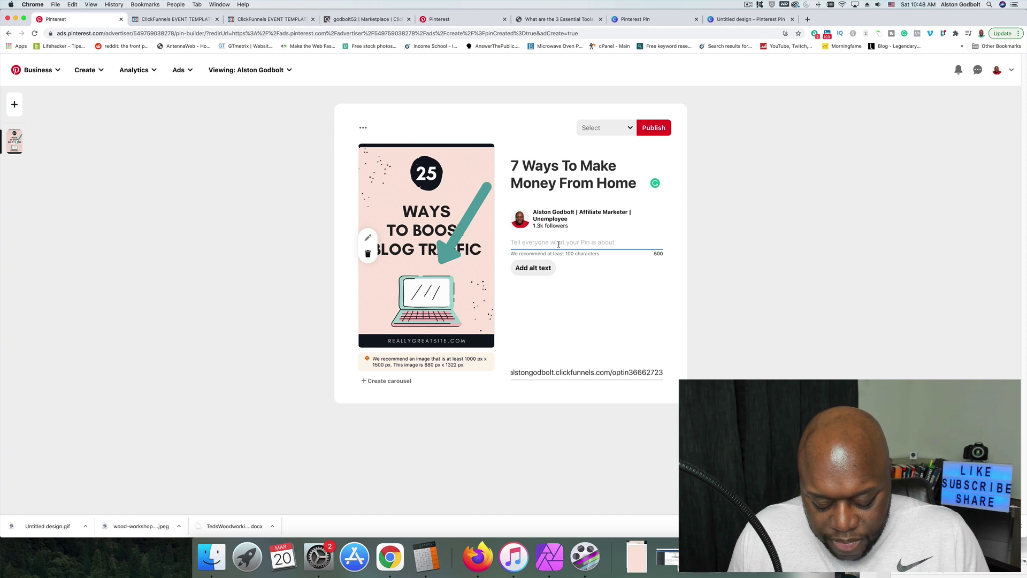
text(Check out this aricl)
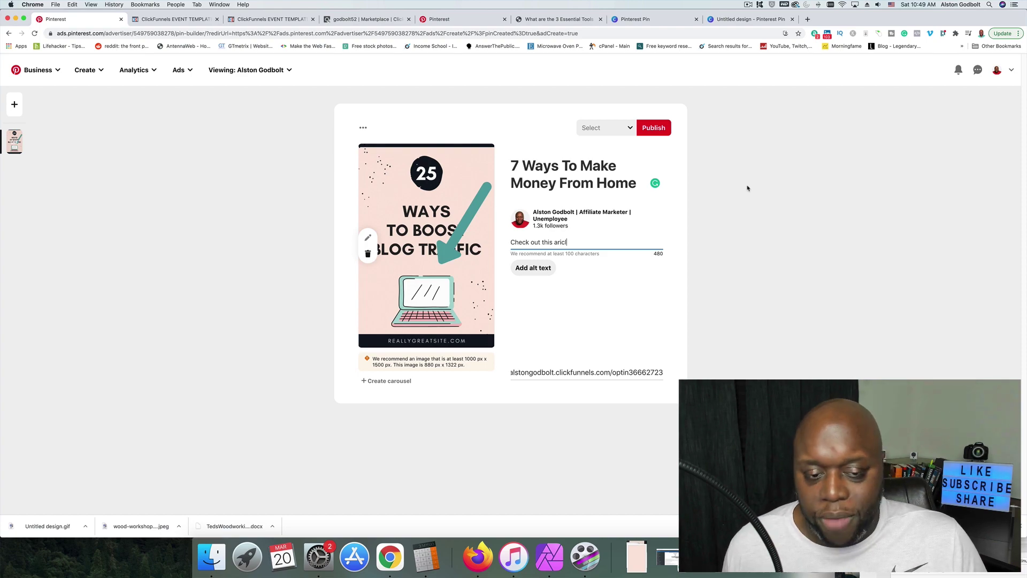
click(255, 20)
scroll(316, 160, up, 20)
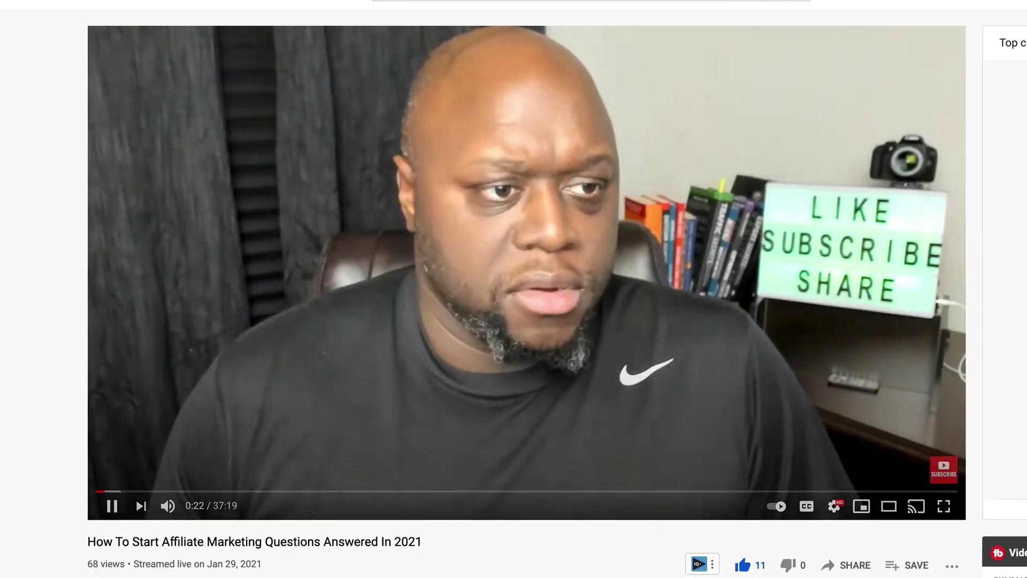
scroll(527, 268, down, 2)
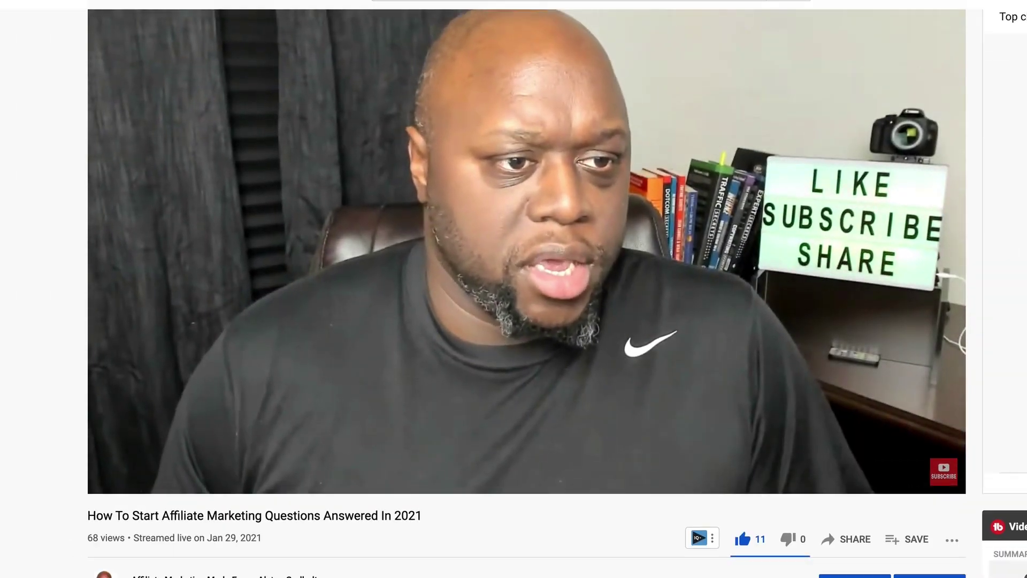
scroll(527, 268, down, 3)
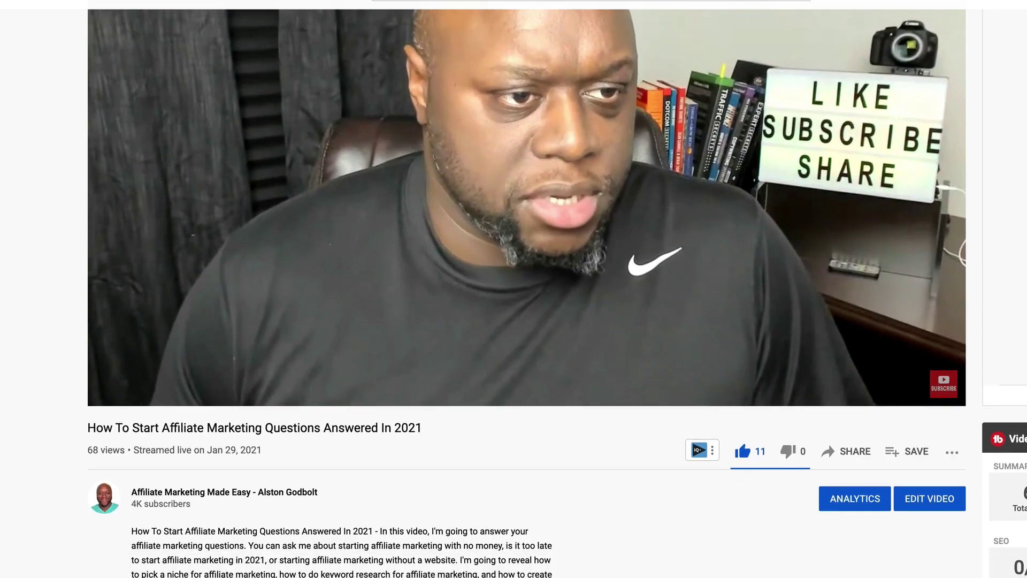